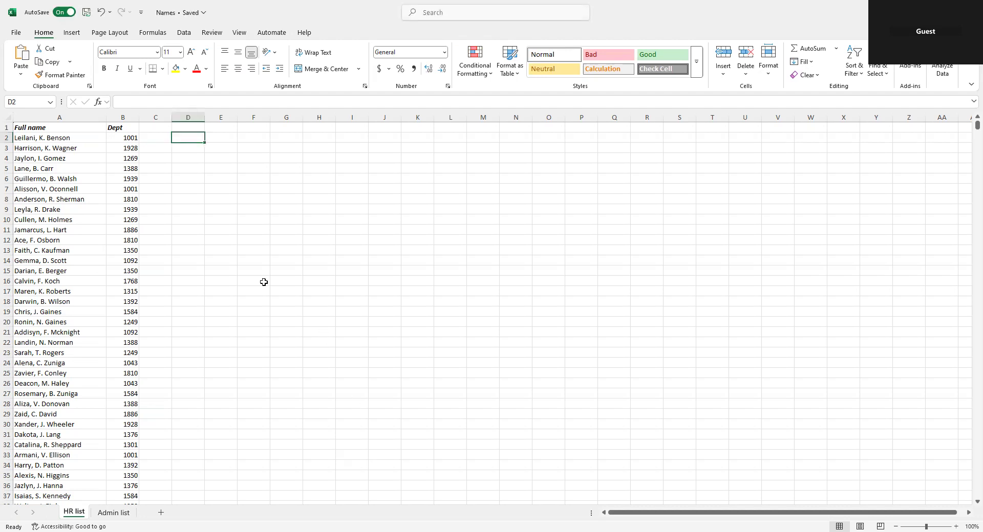
Examine the full names and department numbers on the HR list sheet
{"action": "left_click", "coordinate": [72, 146]}
{"action": "left_click", "coordinate": [72, 137]}
{"action": "left_click", "coordinate": [64, 167]}
{"action": "left_click", "coordinate": [74, 207]}
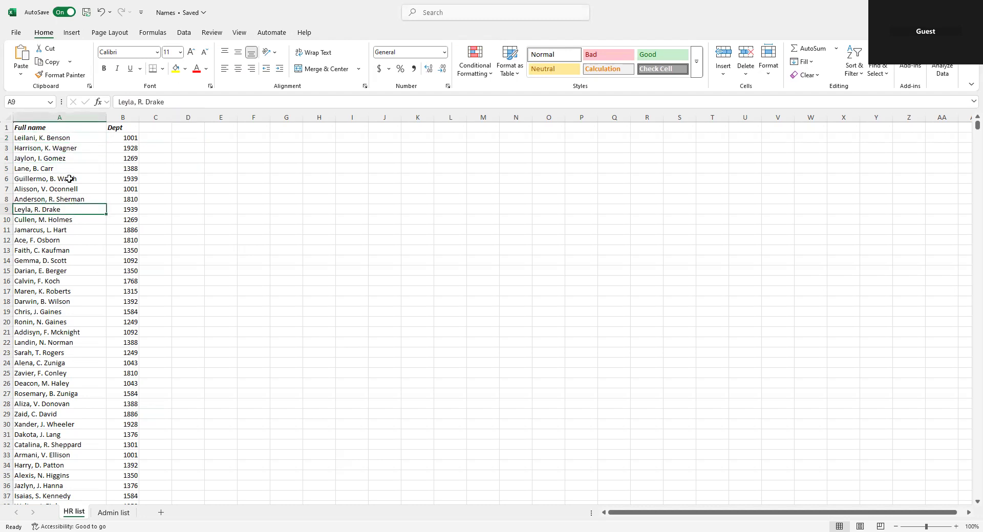
{"action": "left_click", "coordinate": [70, 137]}
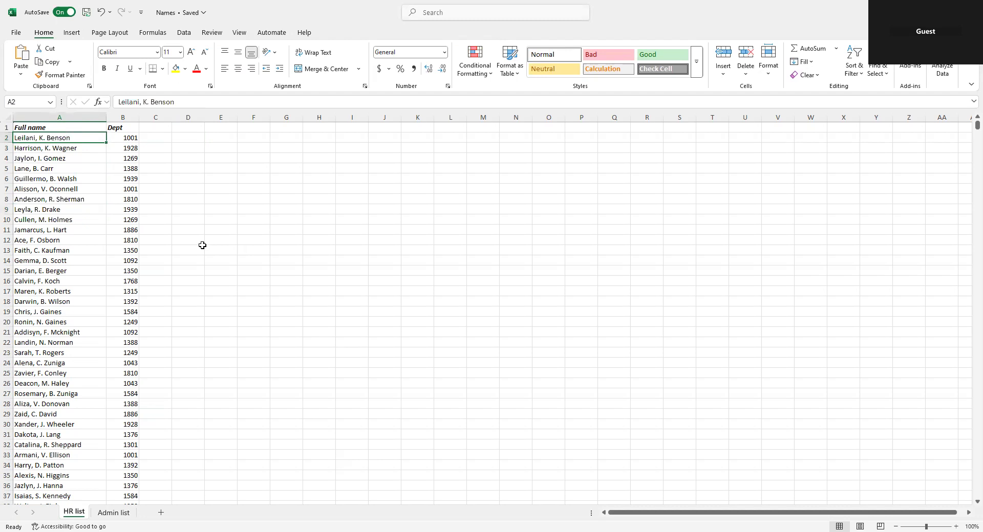
{"action": "left_click", "coordinate": [73, 119]}
{"action": "left_click", "coordinate": [75, 207]}
{"action": "left_click", "coordinate": [77, 147]}
{"action": "left_click", "coordinate": [128, 148]}
{"action": "left_click", "coordinate": [122, 136]}
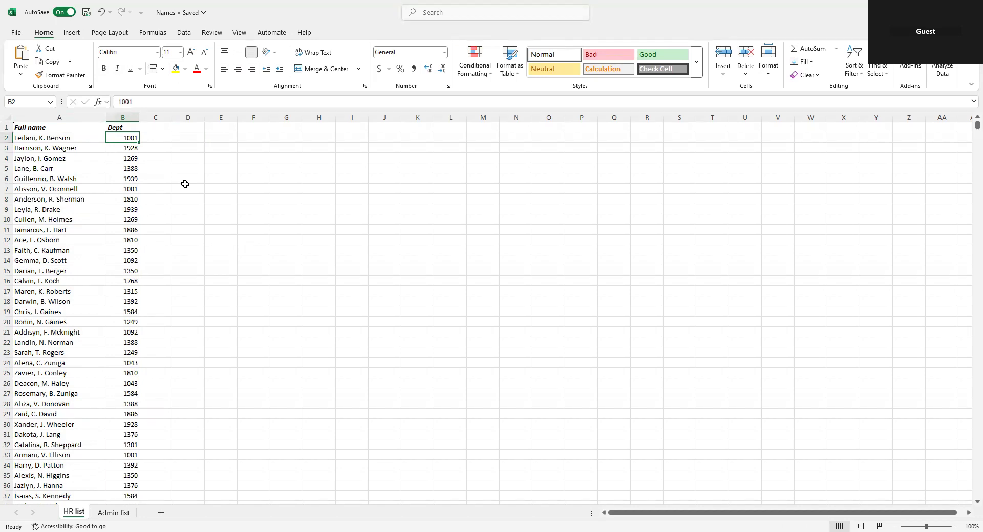
Examine the Name, Coverage and Amount columns on the Admin list sheet
{"action": "left_click", "coordinate": [110, 516]}
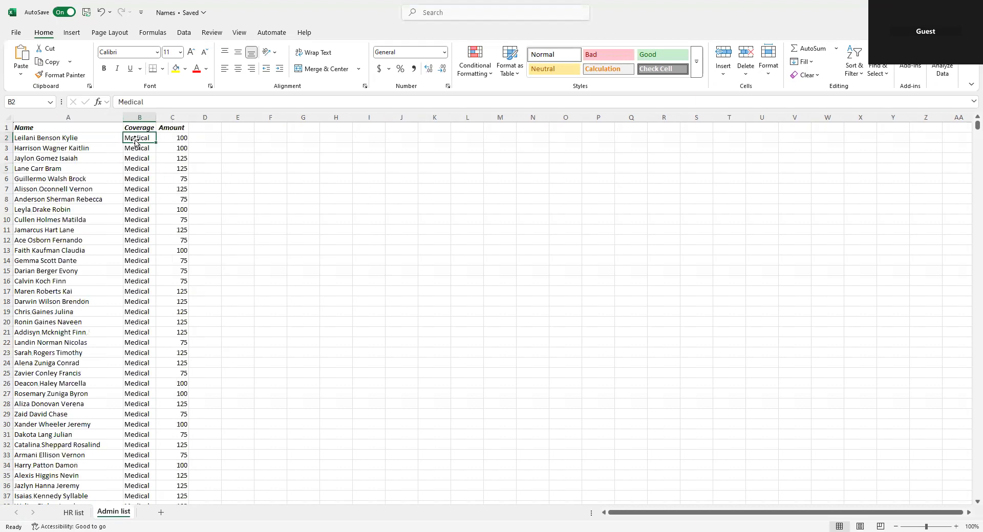
{"action": "left_click", "coordinate": [81, 137]}
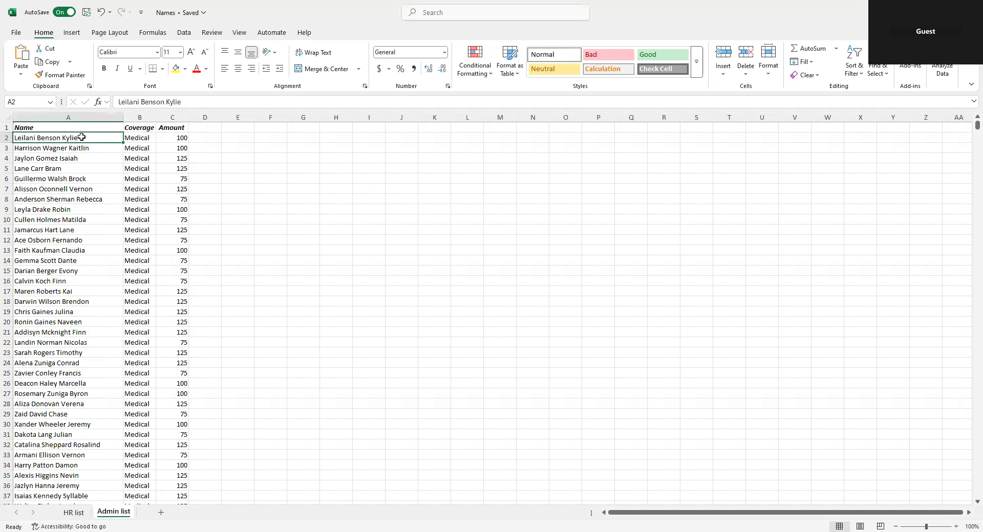
{"action": "left_click", "coordinate": [134, 138]}
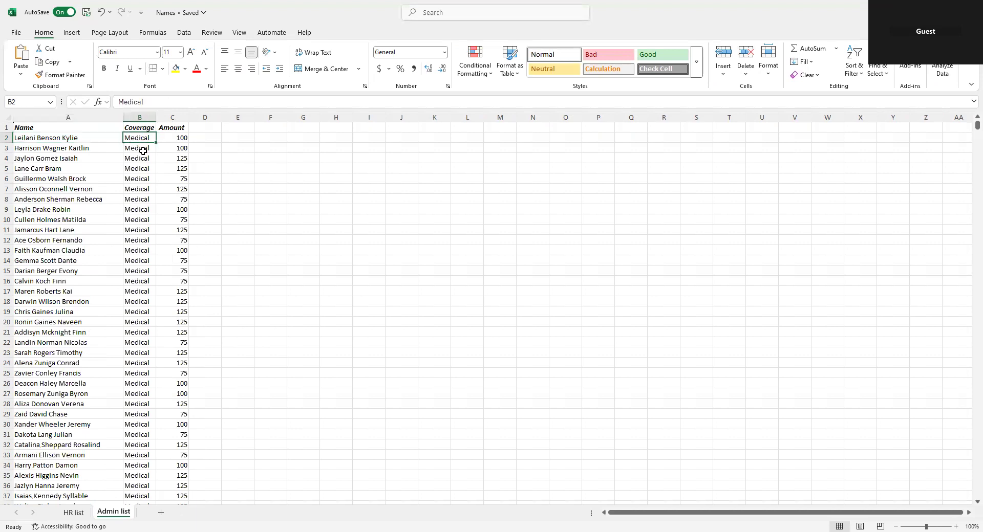
{"action": "left_click", "coordinate": [176, 136]}
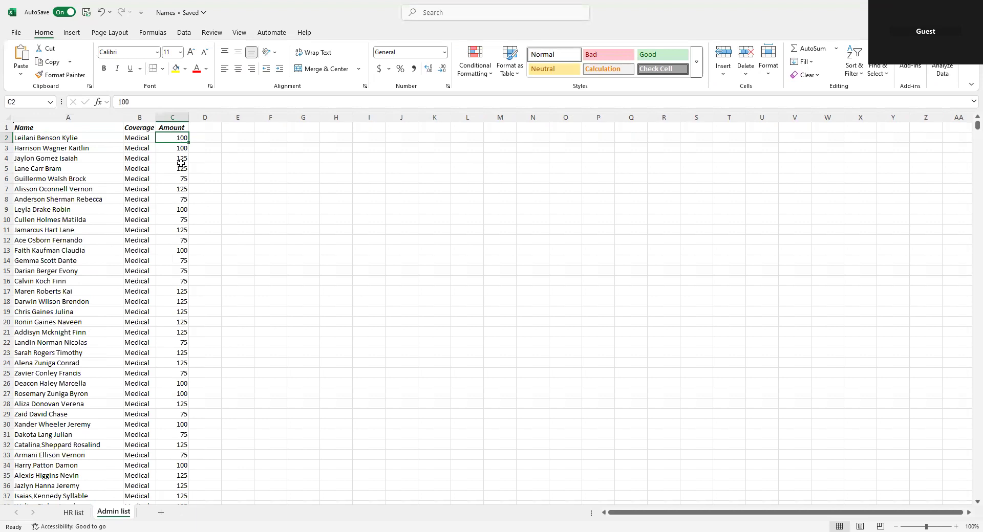
Compare how the names are written on the HR list sheet and on the Admin list sheet
{"action": "left_click", "coordinate": [77, 513]}
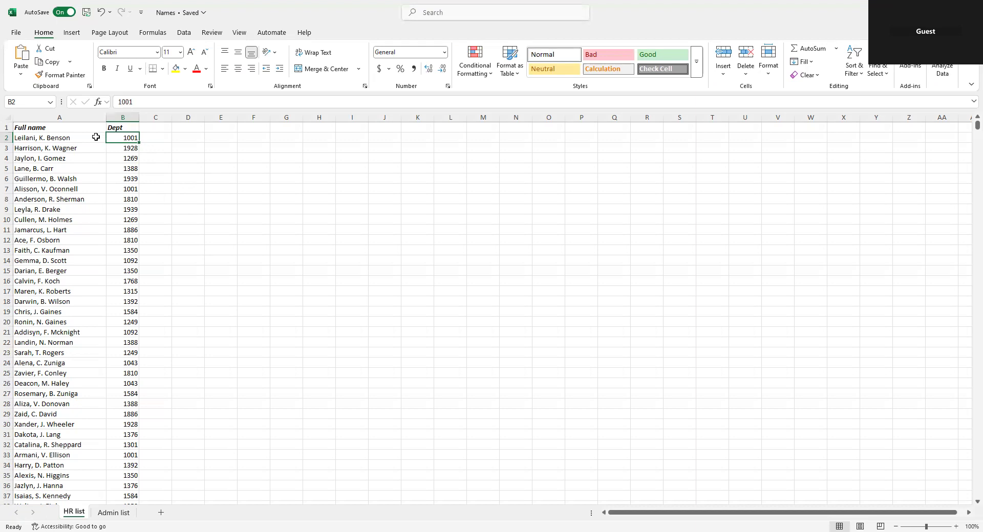
{"action": "left_click", "coordinate": [98, 137]}
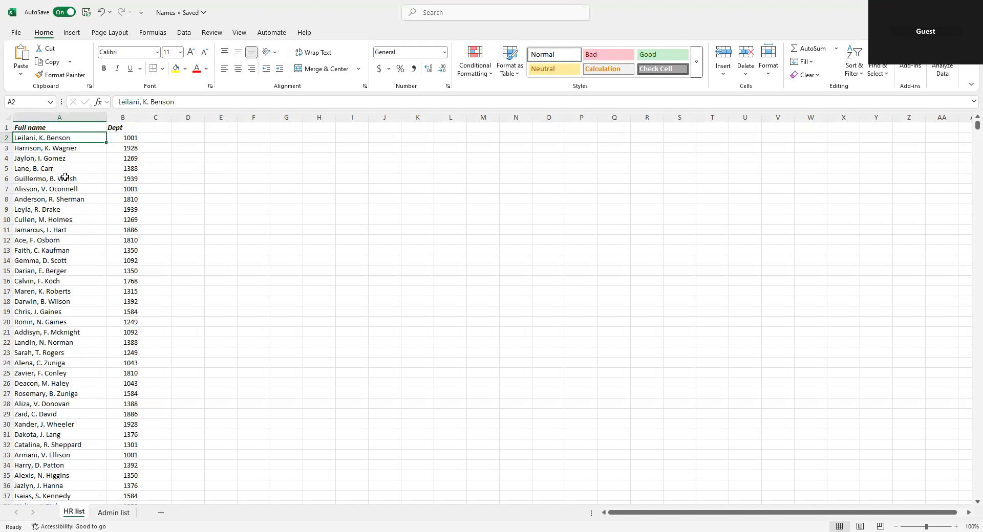
{"action": "left_click", "coordinate": [112, 513]}
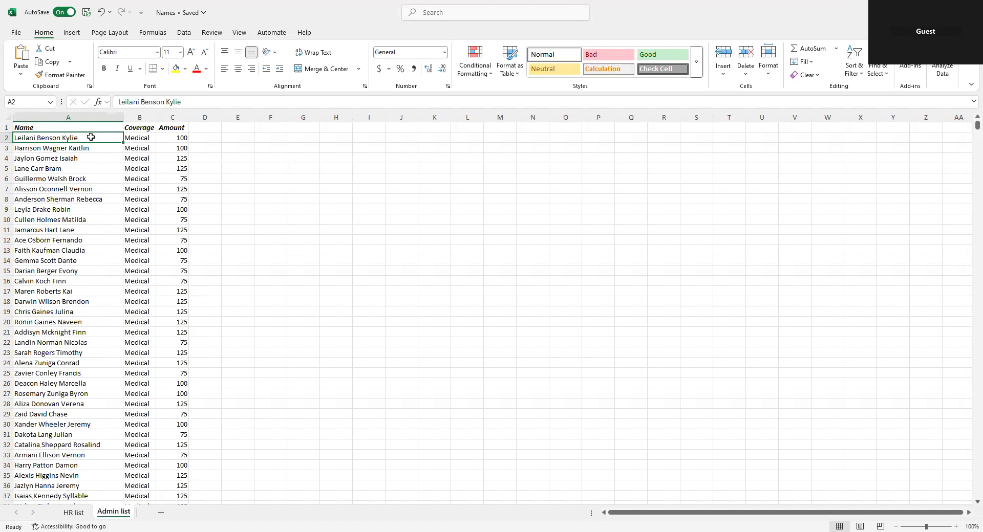
{"action": "left_click", "coordinate": [74, 513]}
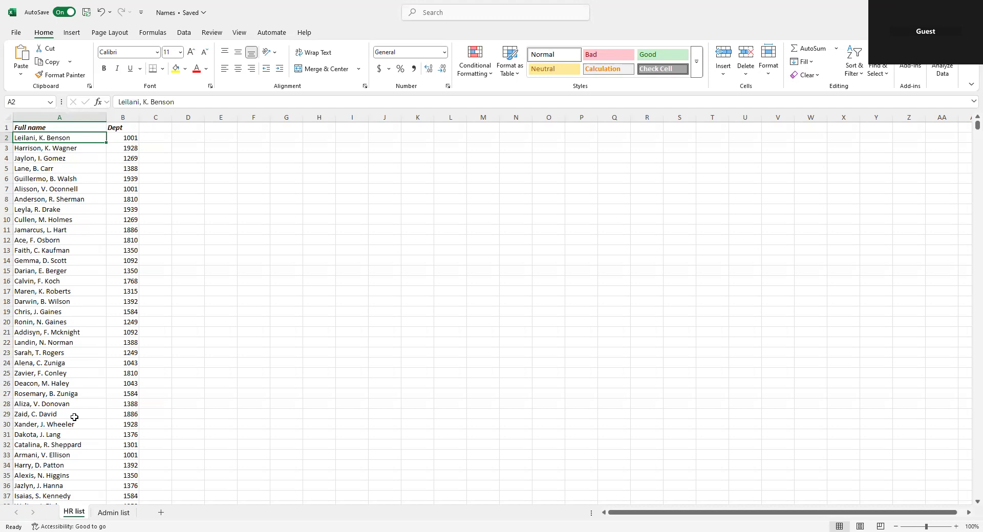
{"action": "left_click", "coordinate": [189, 138]}
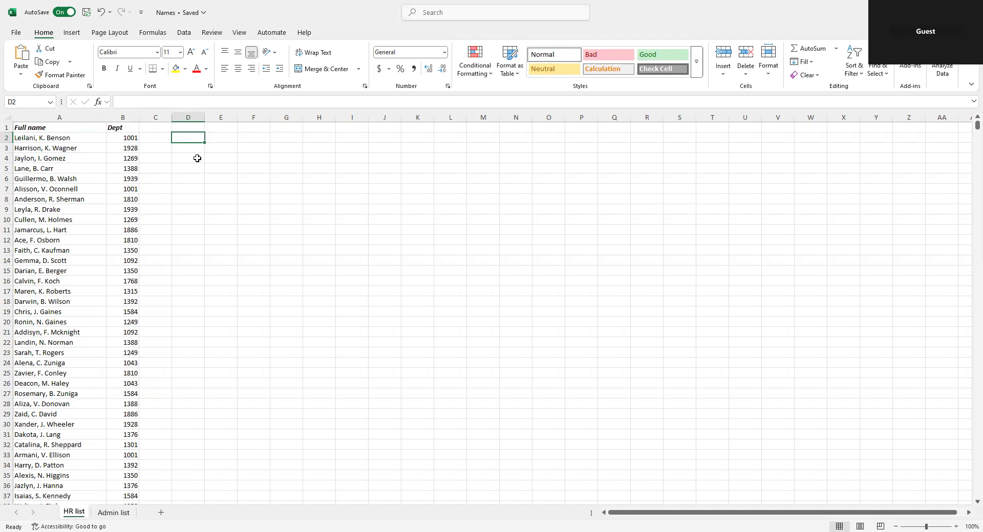
{"action": "left_click", "coordinate": [59, 142]}
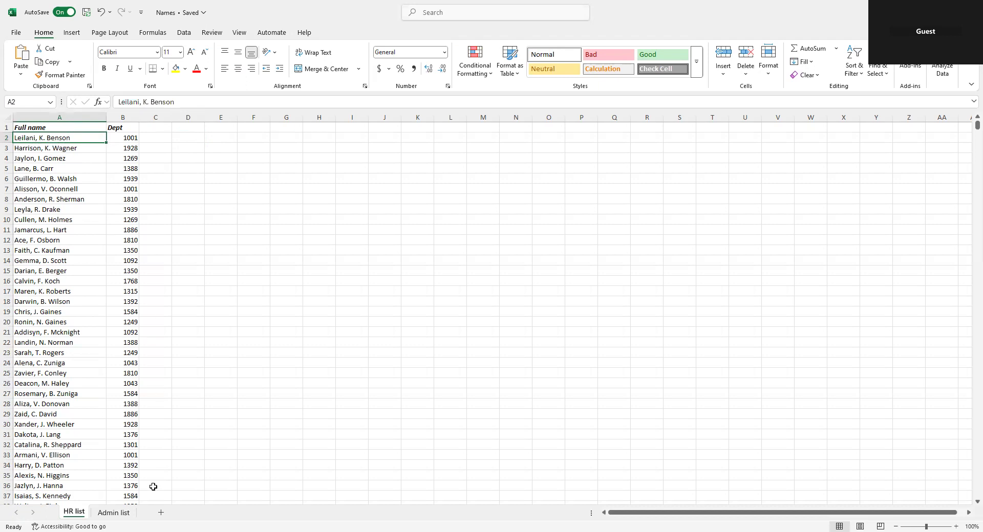
{"action": "left_click", "coordinate": [113, 512]}
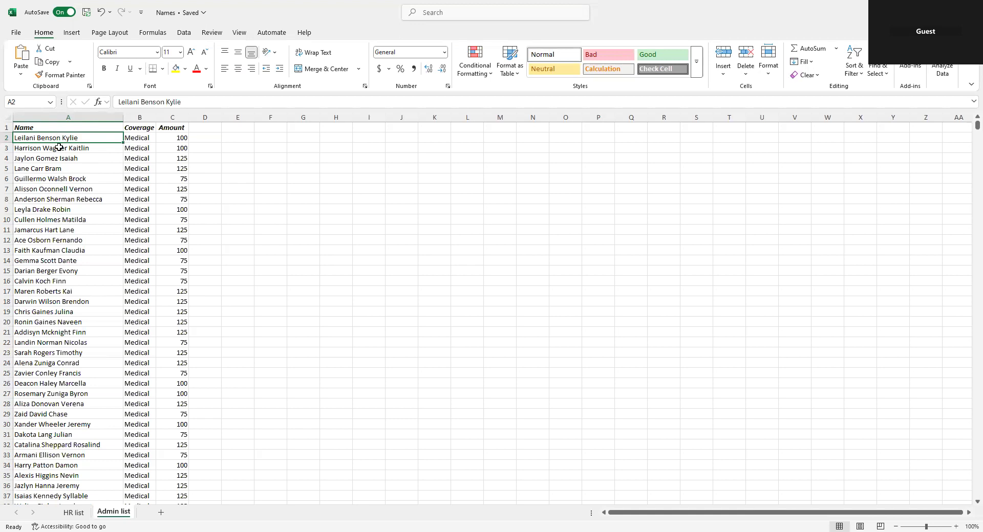
{"action": "key", "text": "ctrl+Page_Up"}
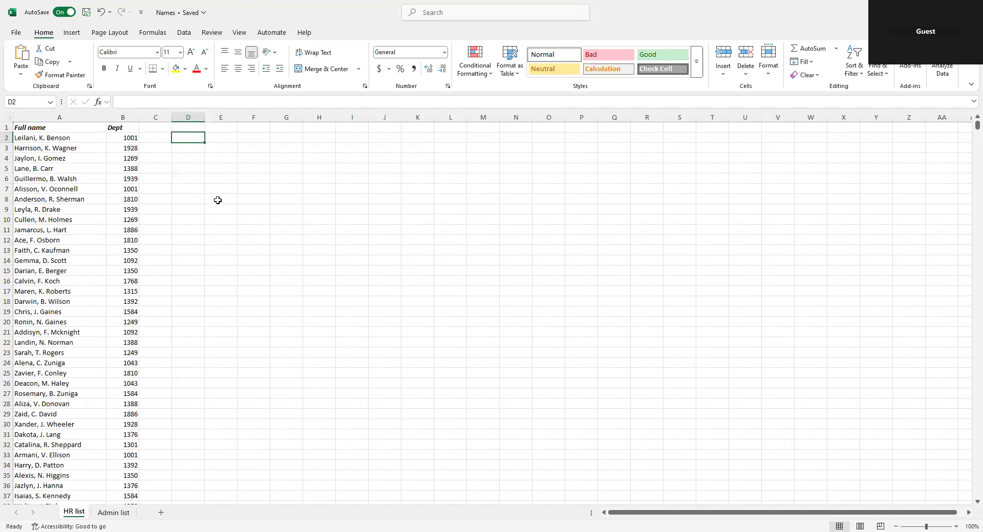
{"action": "left_click", "coordinate": [68, 137]}
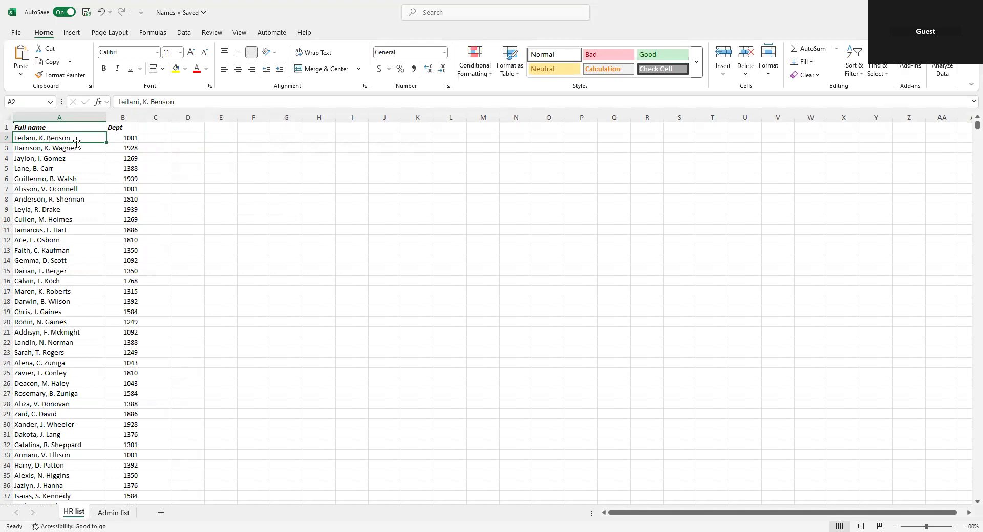
Split the first full name by comma in cell D2 of the HR list with =TEXTSPLIT(A2,",")
{"action": "left_click", "coordinate": [188, 137]}
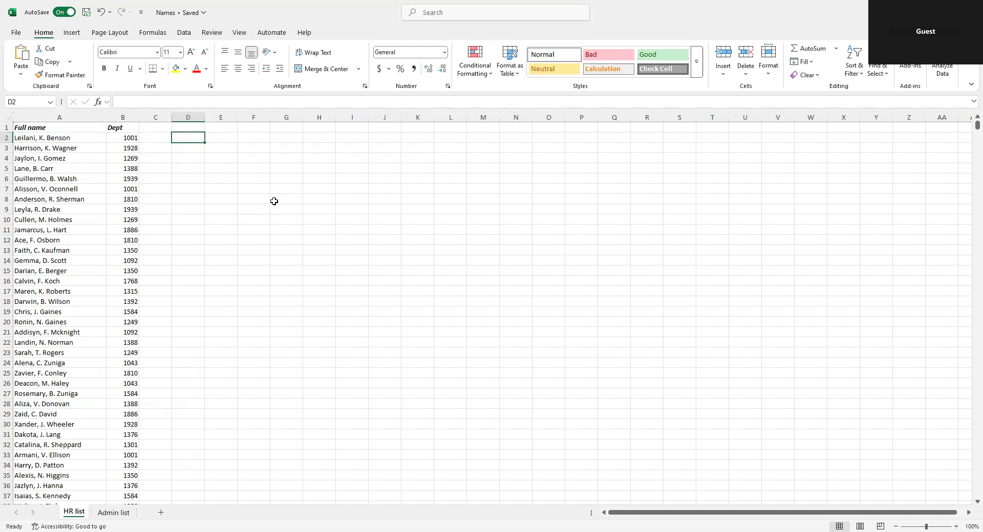
{"action": "type", "text": "="}
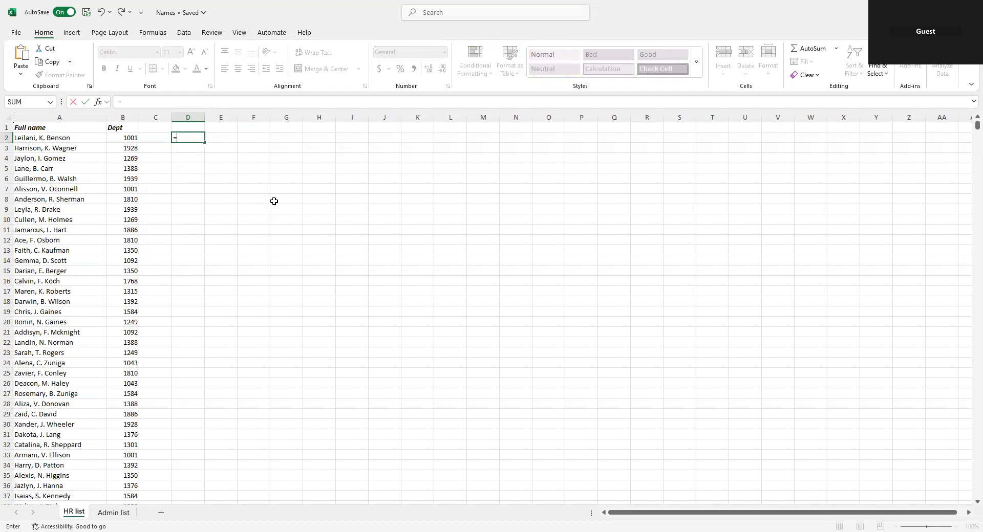
{"action": "type", "text": "text"}
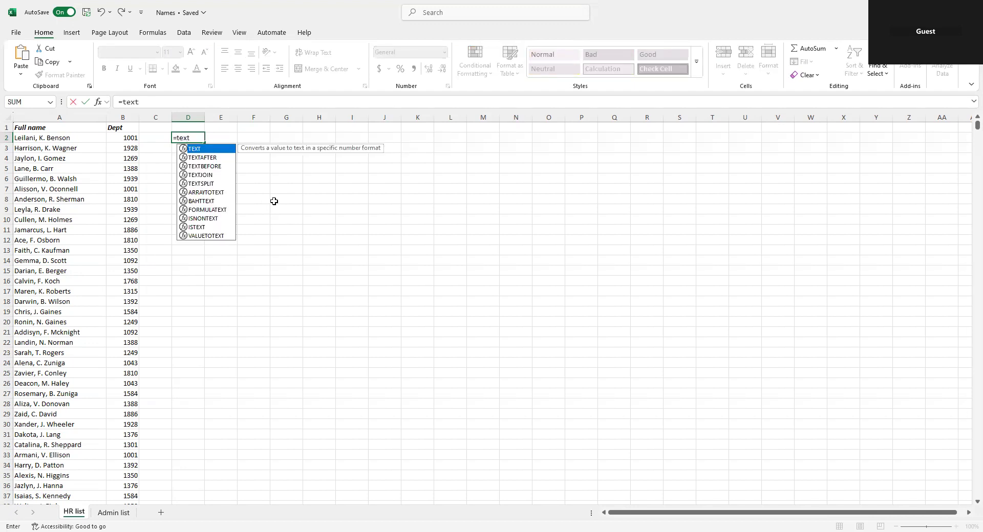
{"action": "type", "text": "s"}
{"action": "key", "text": "Tab"}
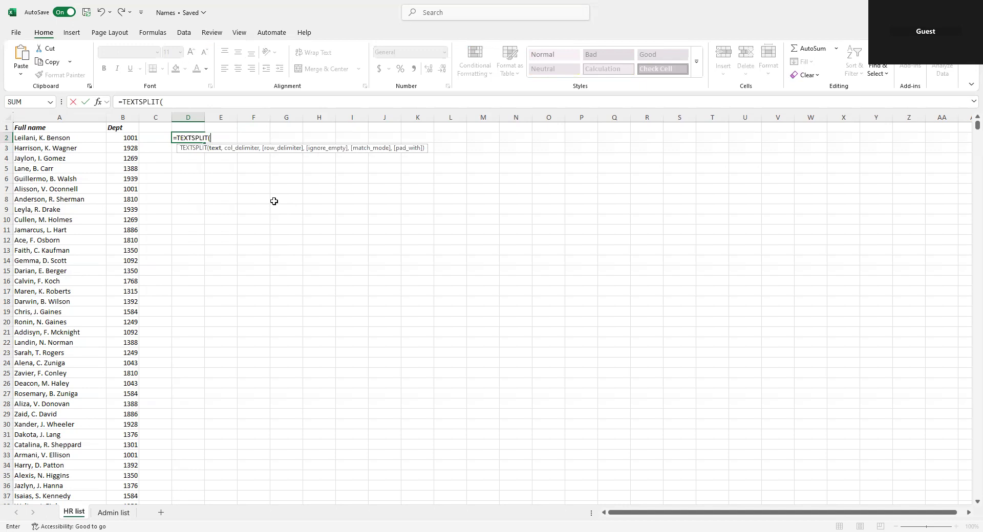
{"action": "left_click", "coordinate": [57, 138]}
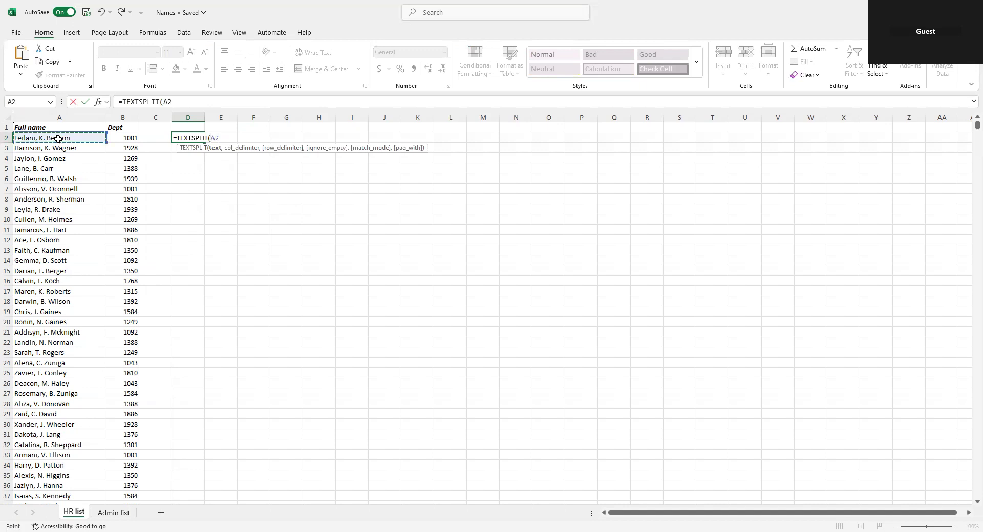
{"action": "type", "text": ","}
{"action": "type", "text": ",\")"}
{"action": "key", "text": "ctrl+Return"}
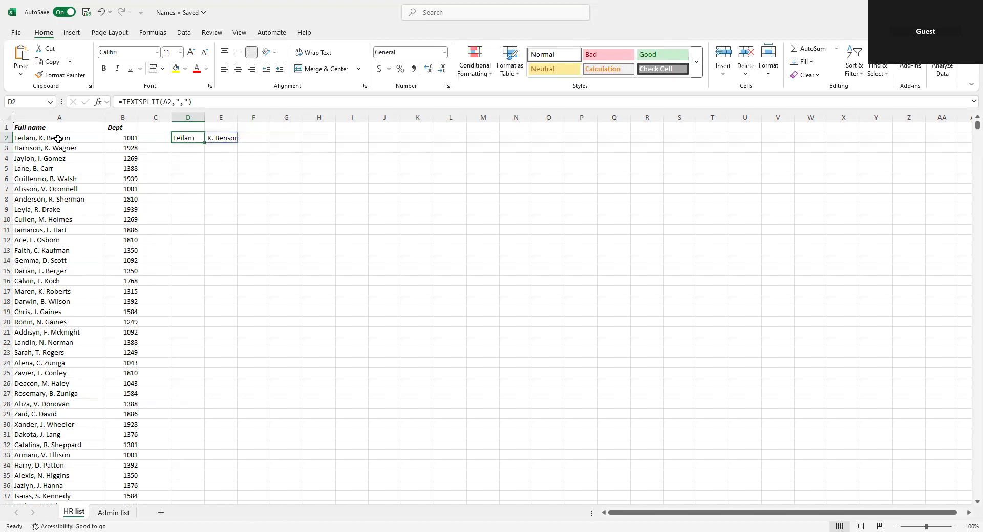
Extend D2's TEXTSPLIT column delimiter to the array {",","."," "} and check the cells it fills
{"action": "left_click", "coordinate": [176, 101]}
{"action": "type", "text": "{"}
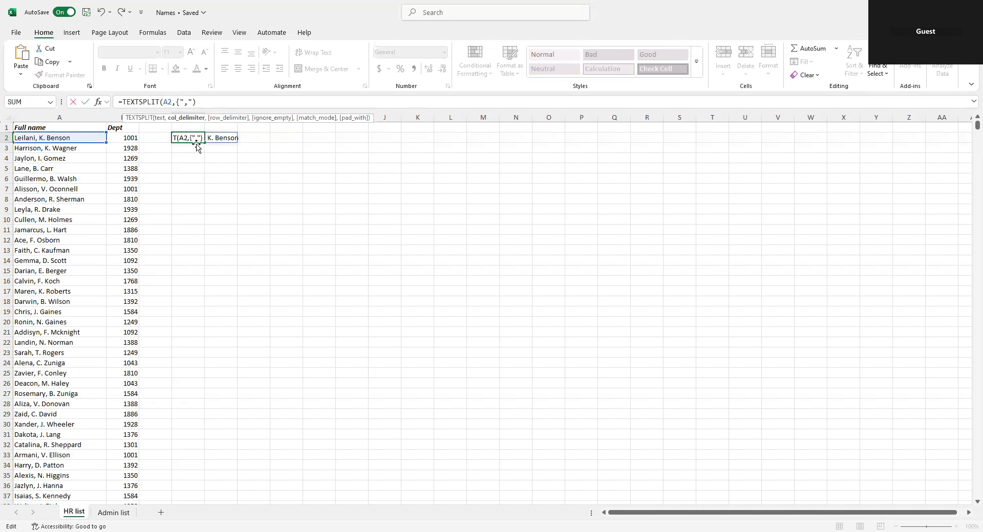
{"action": "type", "text": "}"}
{"action": "type", "text": ",\".\""}
{"action": "type", "text": ","}
{"action": "type", "text": "\" "}
{"action": "type", "text": "\""}
{"action": "key", "text": "Return"}
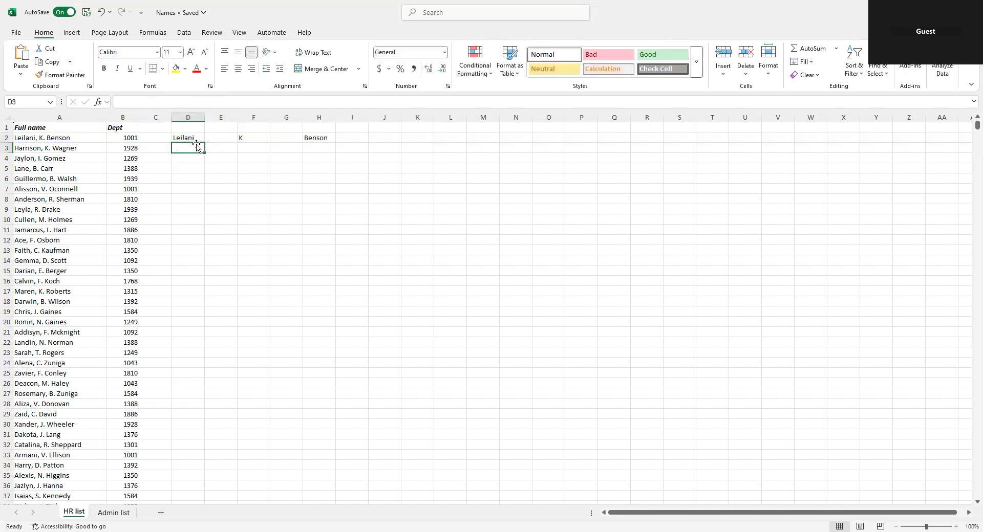
{"action": "left_click", "coordinate": [216, 137]}
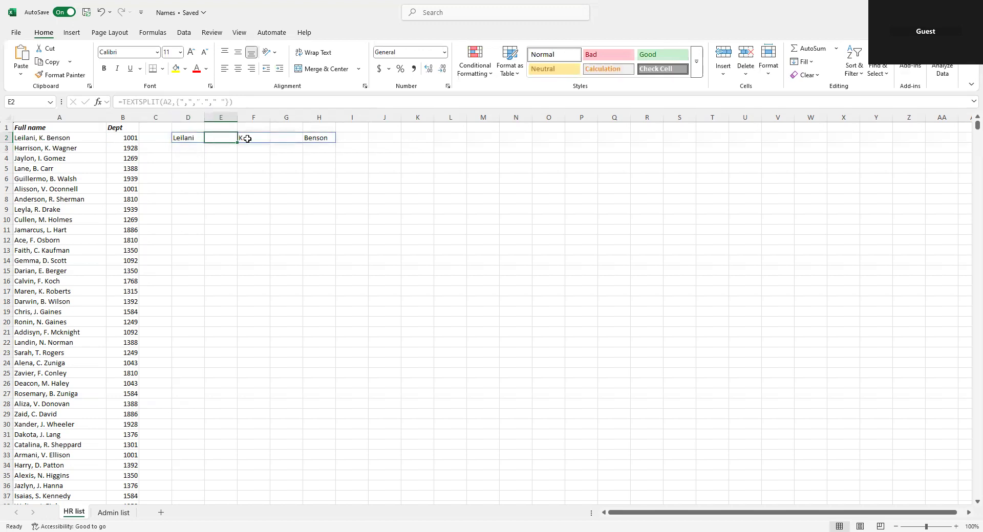
{"action": "left_click", "coordinate": [320, 137]}
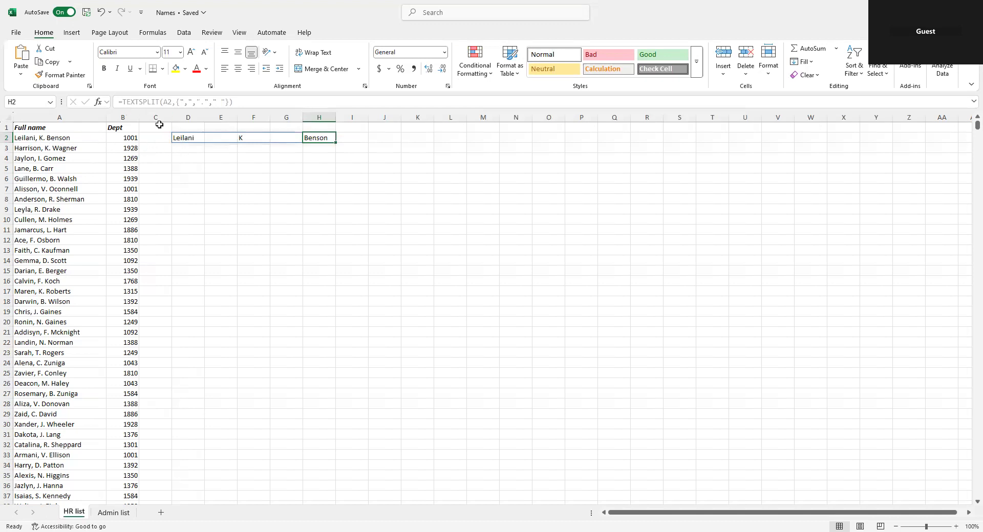
Change D2 to =TEXTJOIN(" ",TRUE,TEXTSPLIT(A2,{",","."," "})) and fit column D's width to the joined name
{"action": "left_click", "coordinate": [122, 102]}
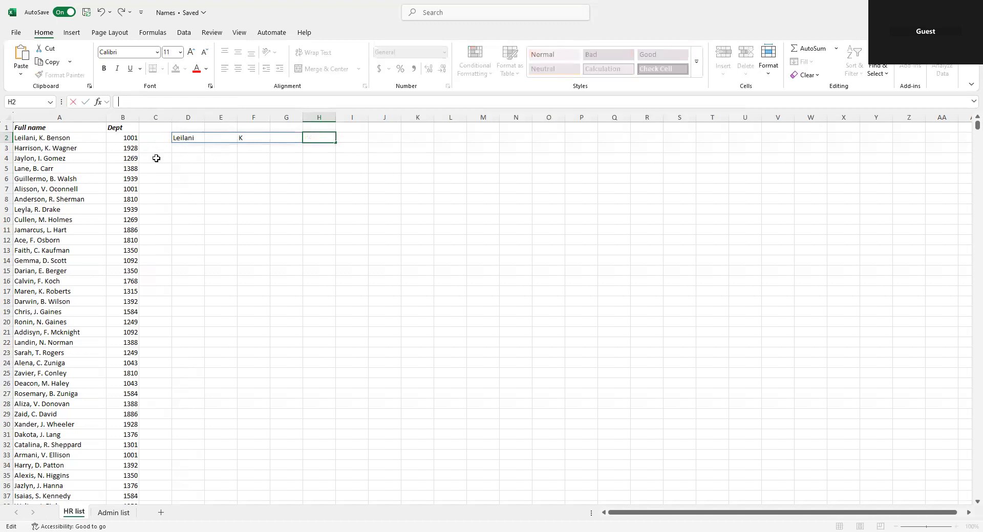
{"action": "left_click", "coordinate": [186, 138]}
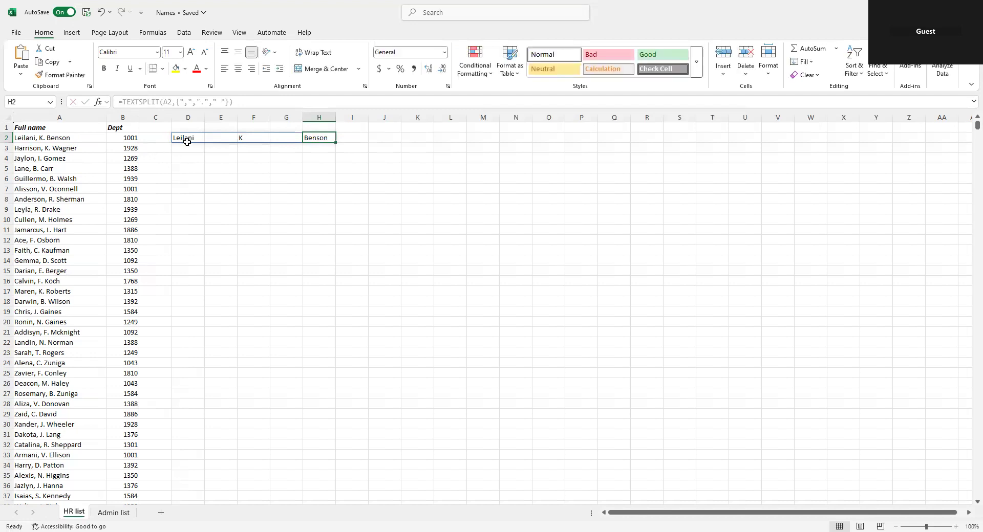
{"action": "left_click", "coordinate": [122, 102]}
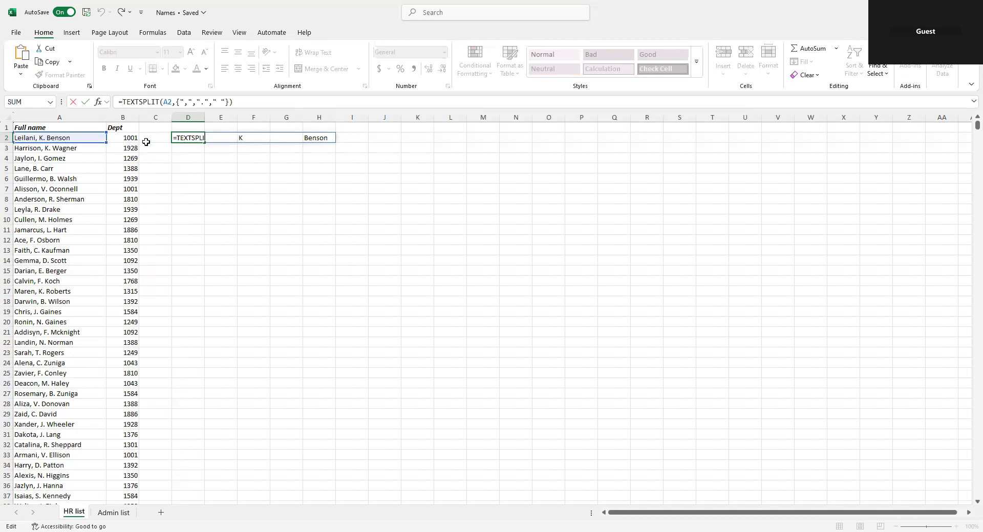
{"action": "type", "text": "TEXTJOIN("}
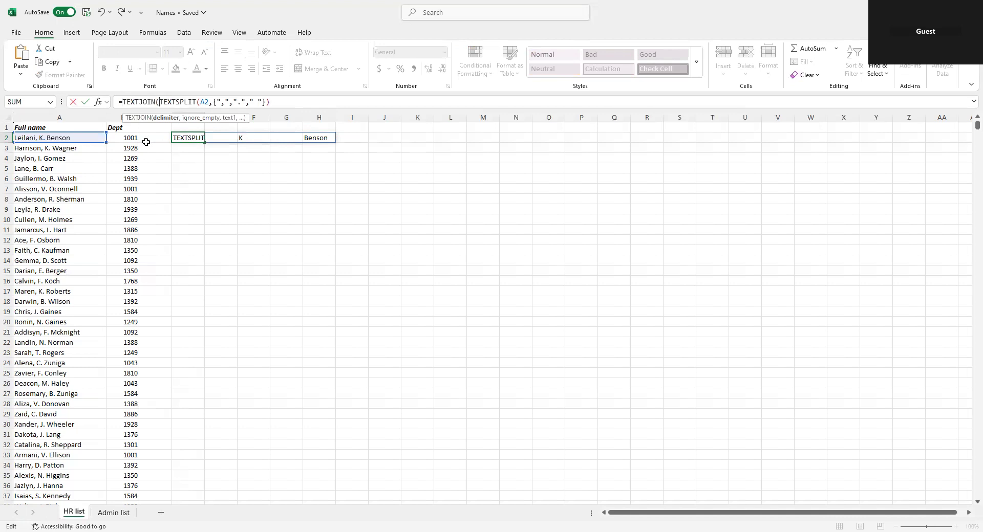
{"action": "type", "text": "\""}
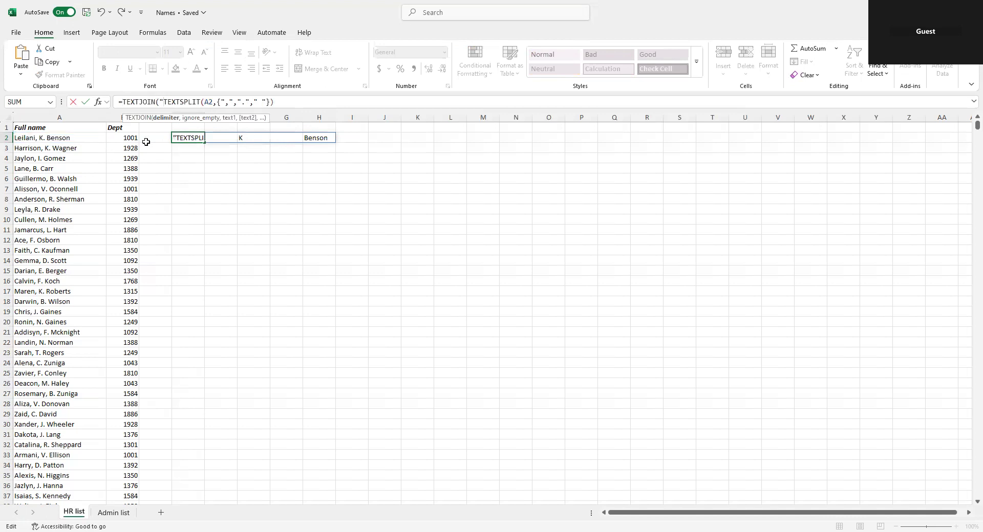
{"action": "type", "text": " \""}
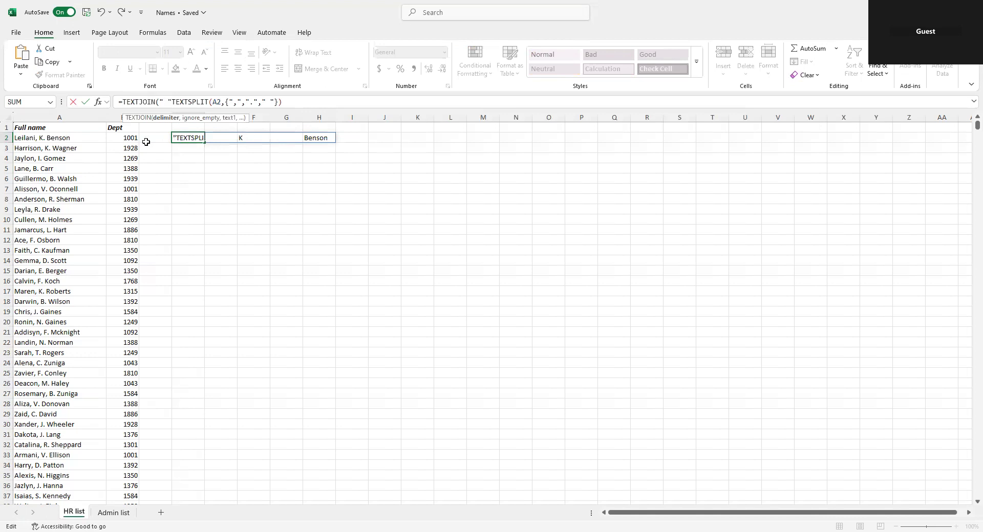
{"action": "type", "text": ","}
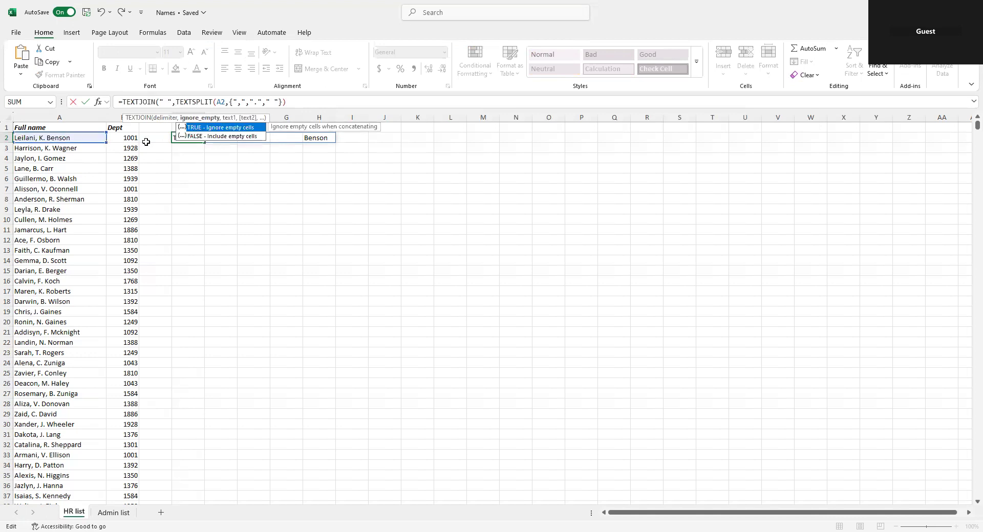
{"action": "type", "text": "true"}
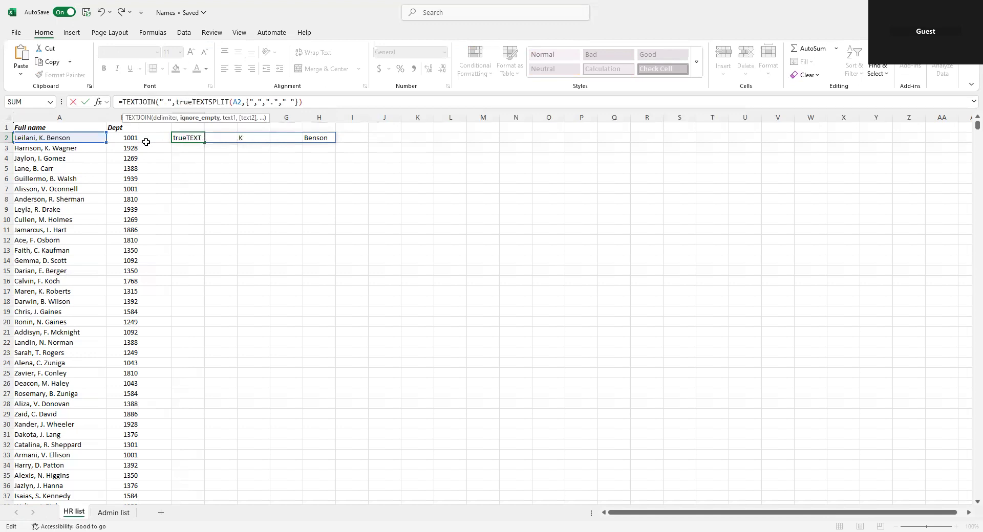
{"action": "type", "text": ","}
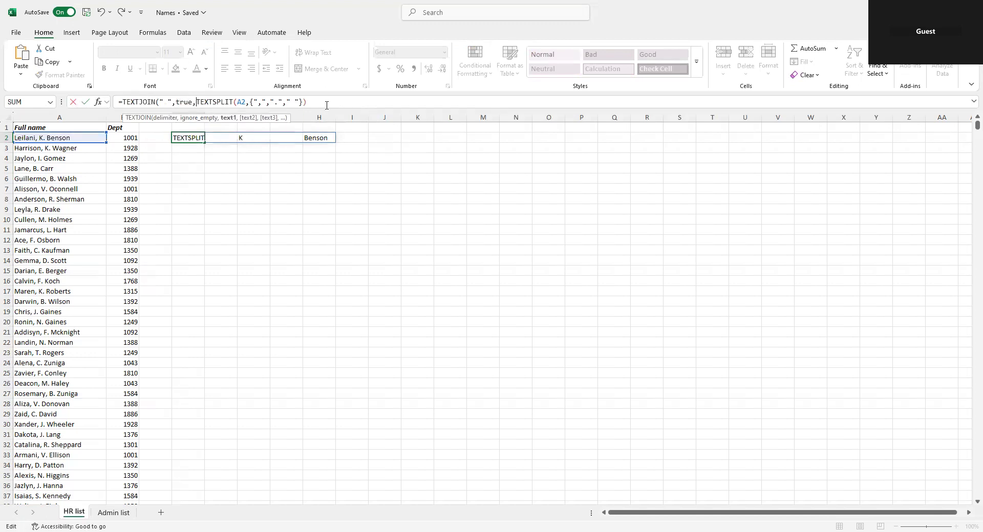
{"action": "type", "text": ")"}
{"action": "key", "text": "Return"}
{"action": "key", "text": "Up"}
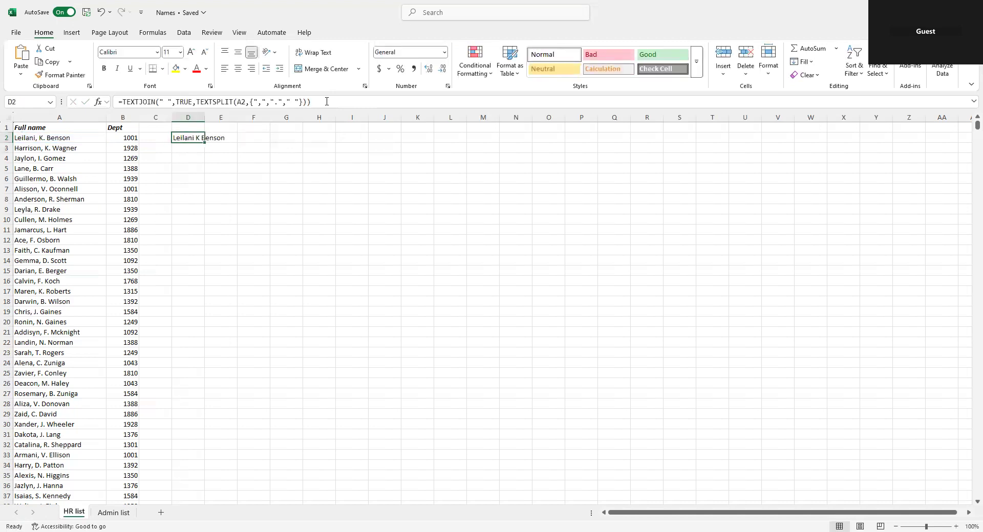
{"action": "double_click", "coordinate": [205, 117]}
{"action": "left_click", "coordinate": [44, 138]}
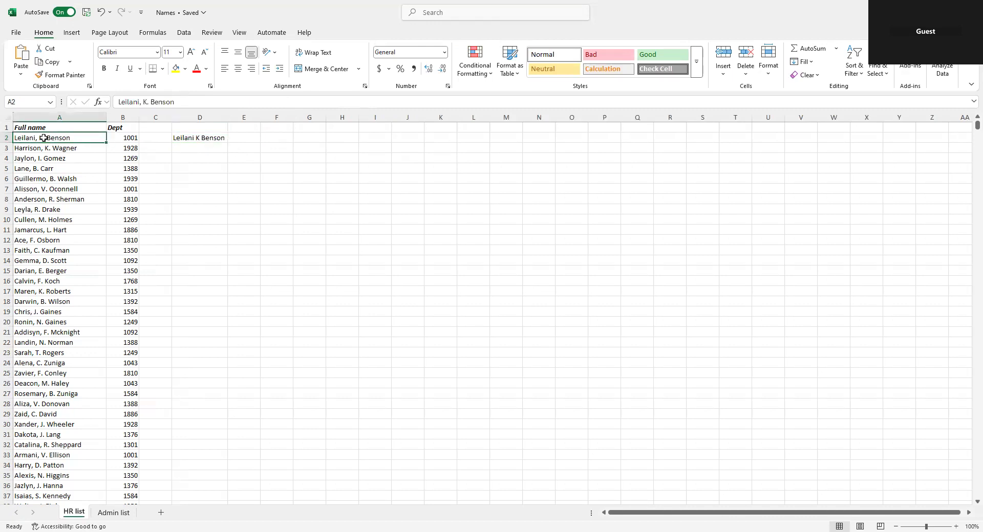
Delete the empty column C and fill the TEXTJOIN formula from C2 down the whole HR list
{"action": "left_click", "coordinate": [159, 120]}
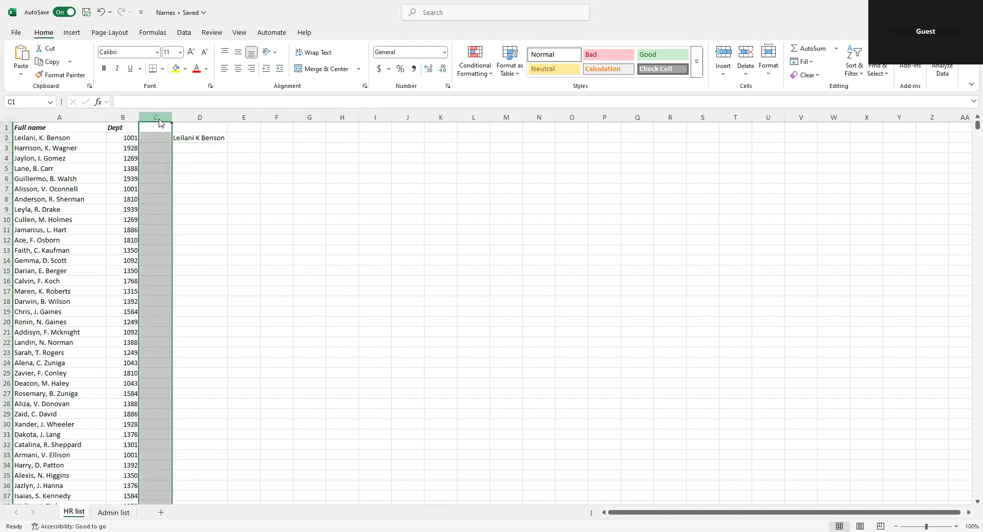
{"action": "right_click", "coordinate": [159, 123]}
{"action": "left_click", "coordinate": [188, 233]}
{"action": "left_click", "coordinate": [186, 139]}
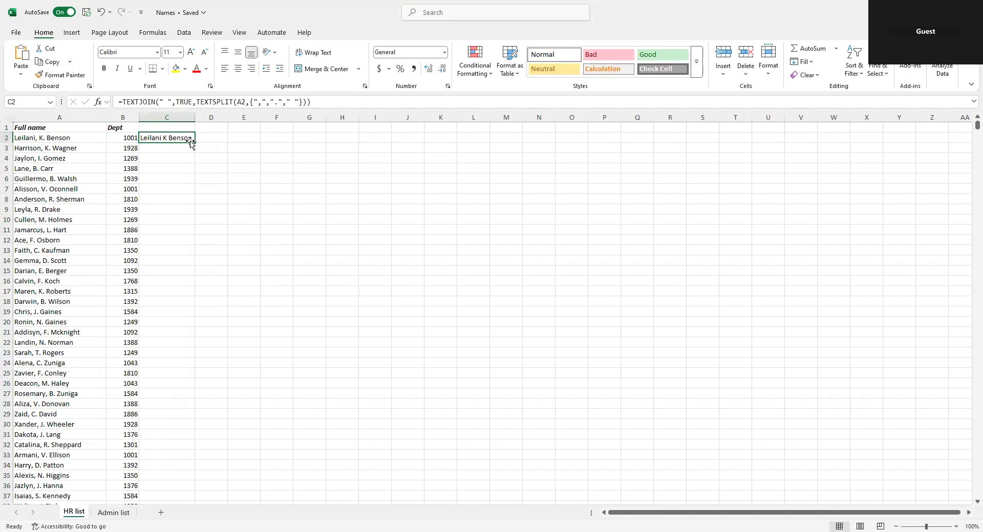
{"action": "double_click", "coordinate": [193, 142]}
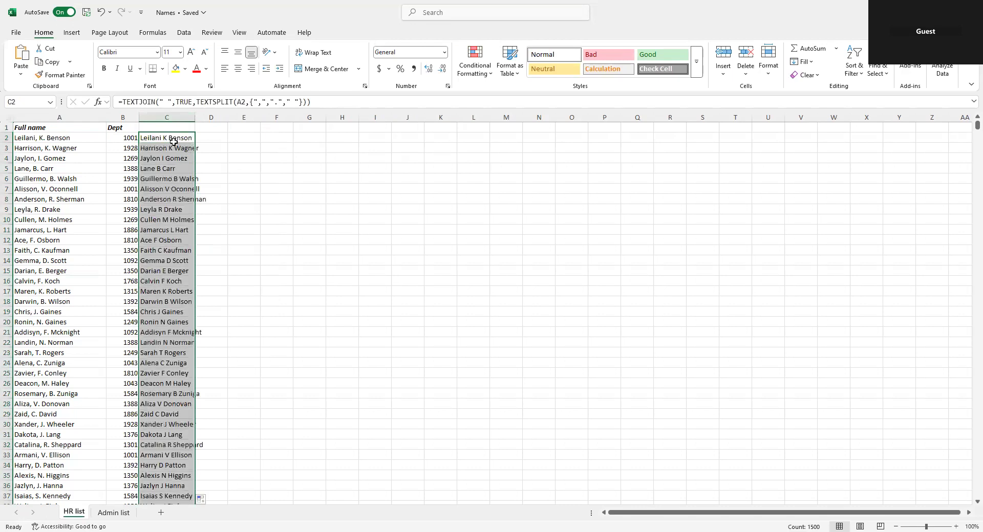
Fit column C's width to the cleaned-up names and save the workbook
{"action": "left_click", "coordinate": [174, 137]}
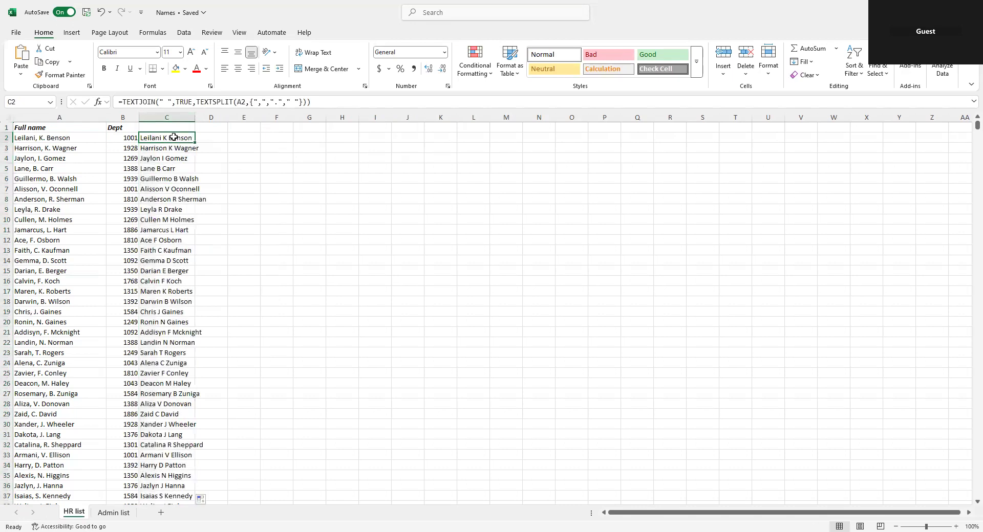
{"action": "double_click", "coordinate": [195, 113]}
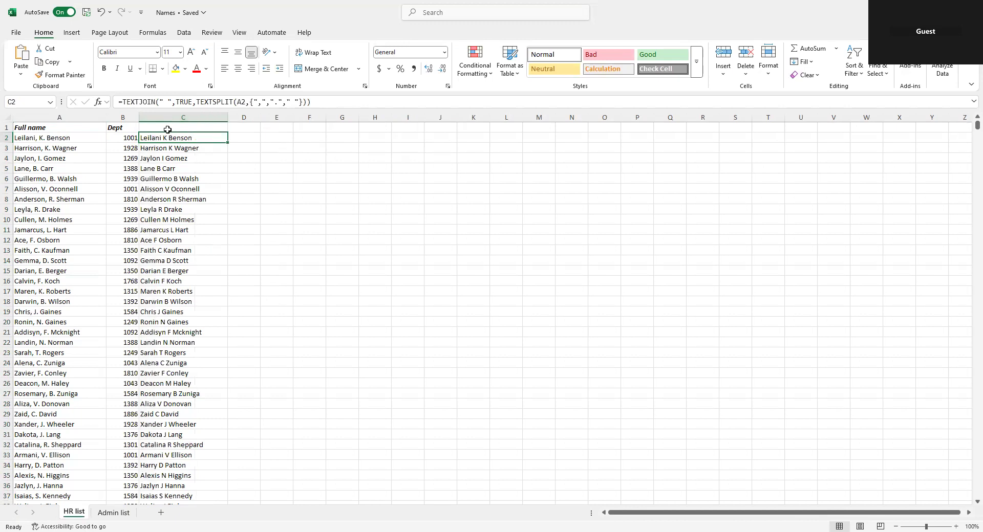
{"action": "left_click", "coordinate": [86, 14]}
Compare both sheets' name formats, and split the first Admin list name at its spaces by entering =TEXTSPLIT(A2," ") in D2
{"action": "left_click", "coordinate": [112, 513]}
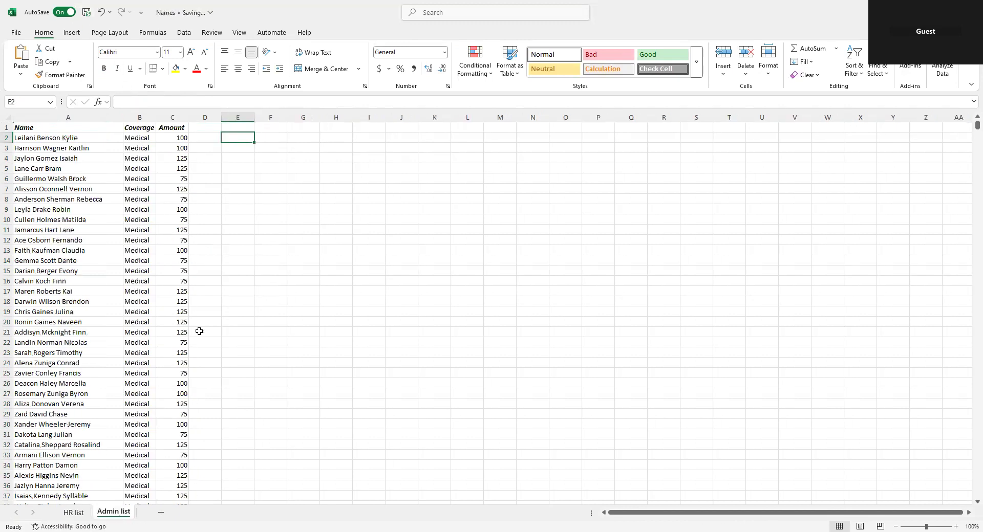
{"action": "left_click", "coordinate": [61, 138]}
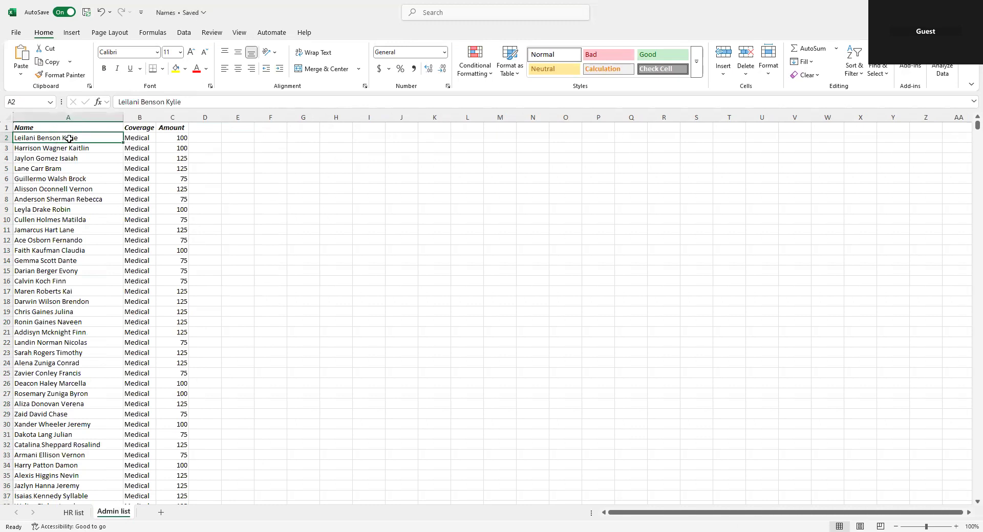
{"action": "left_click", "coordinate": [74, 512]}
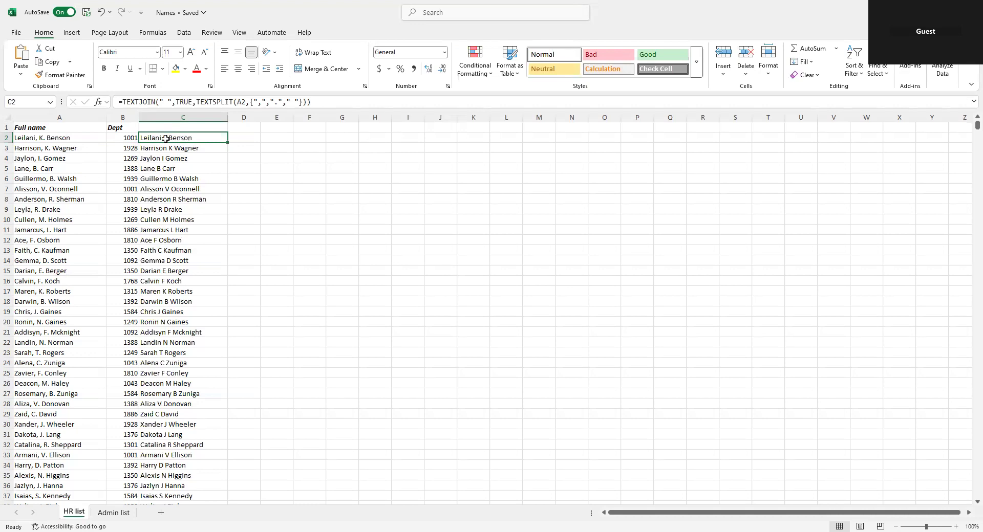
{"action": "left_click", "coordinate": [114, 513]}
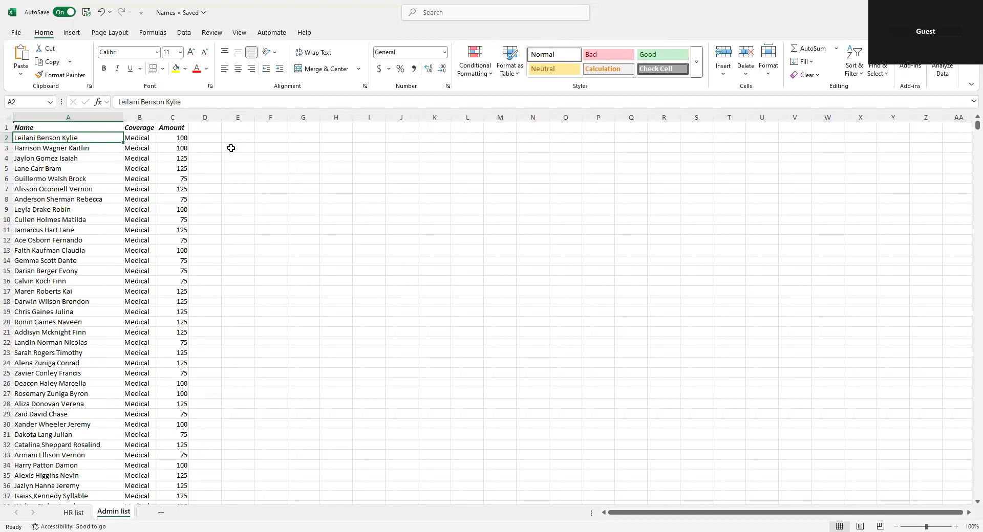
{"action": "left_click", "coordinate": [209, 139]}
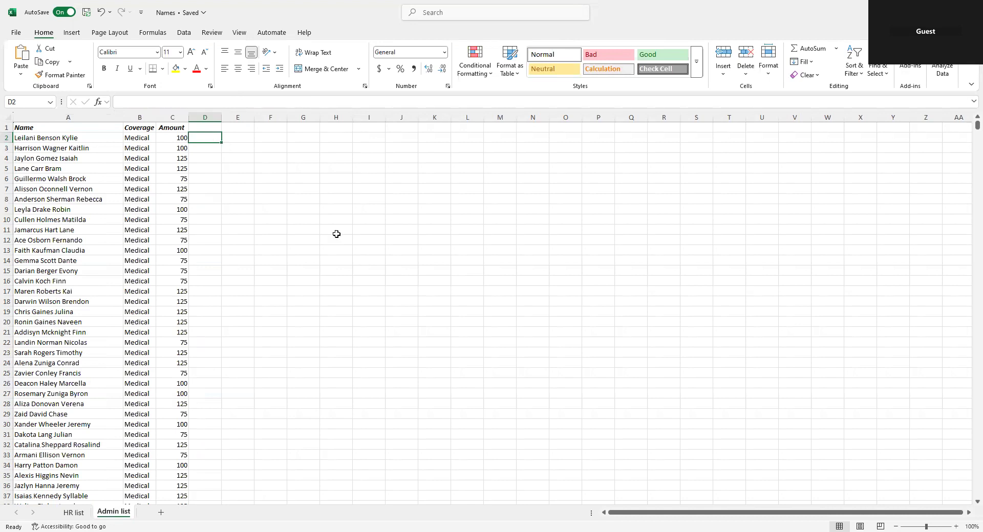
{"action": "type", "text": "="}
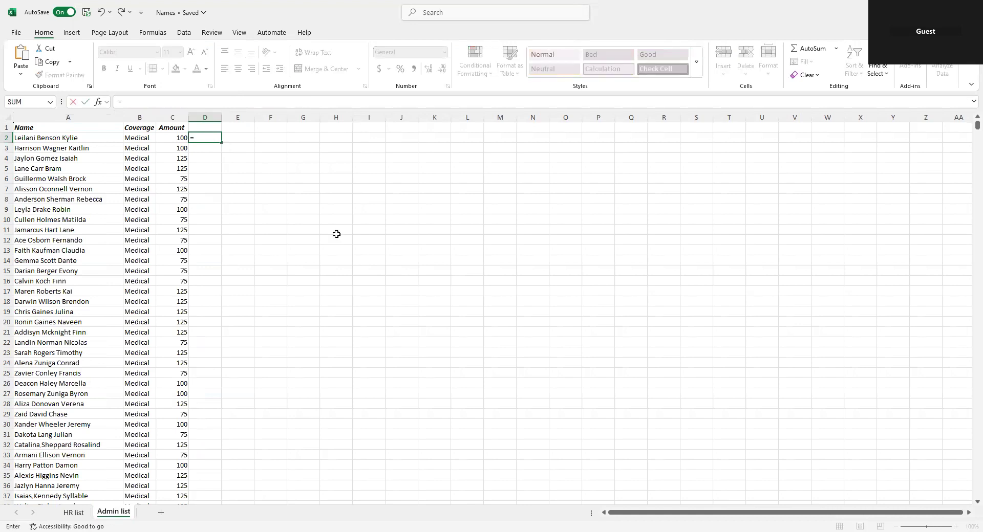
{"action": "type", "text": "tr"}
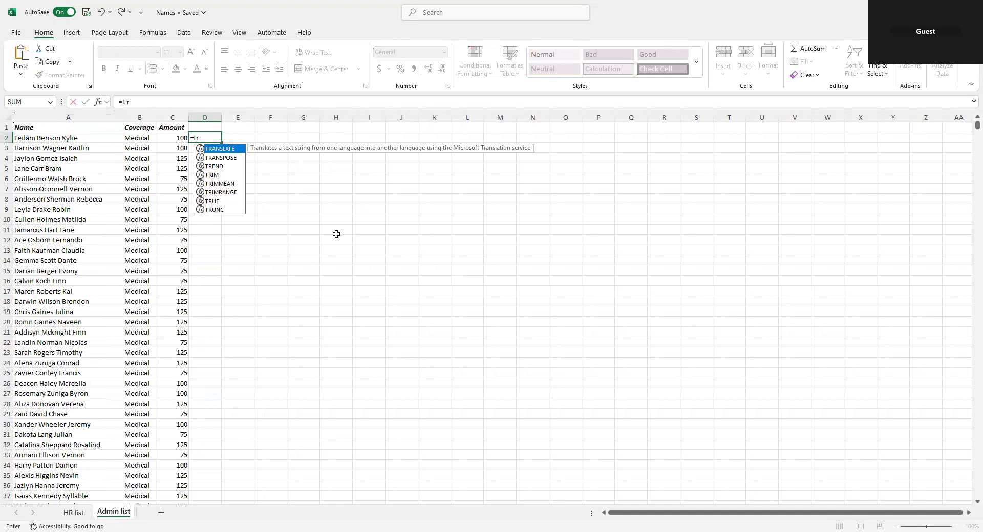
{"action": "key", "text": "BackSpace"}
{"action": "type", "text": "ext"}
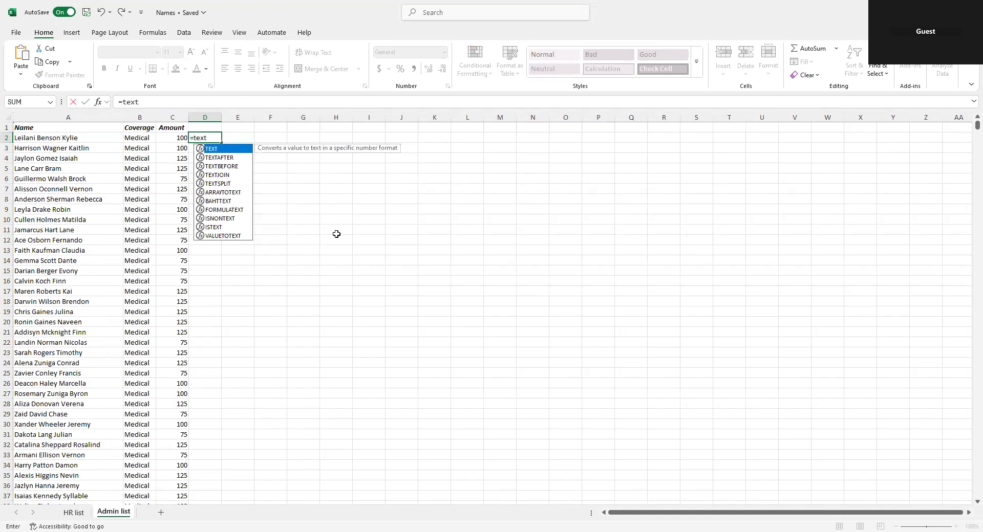
{"action": "type", "text": "s"}
{"action": "key", "text": "Tab"}
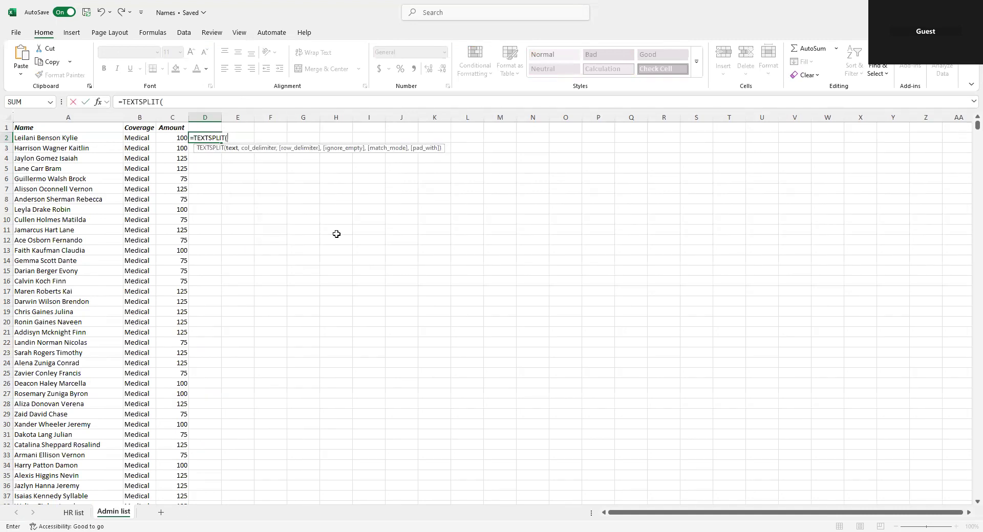
{"action": "type", "text": "a2,"}
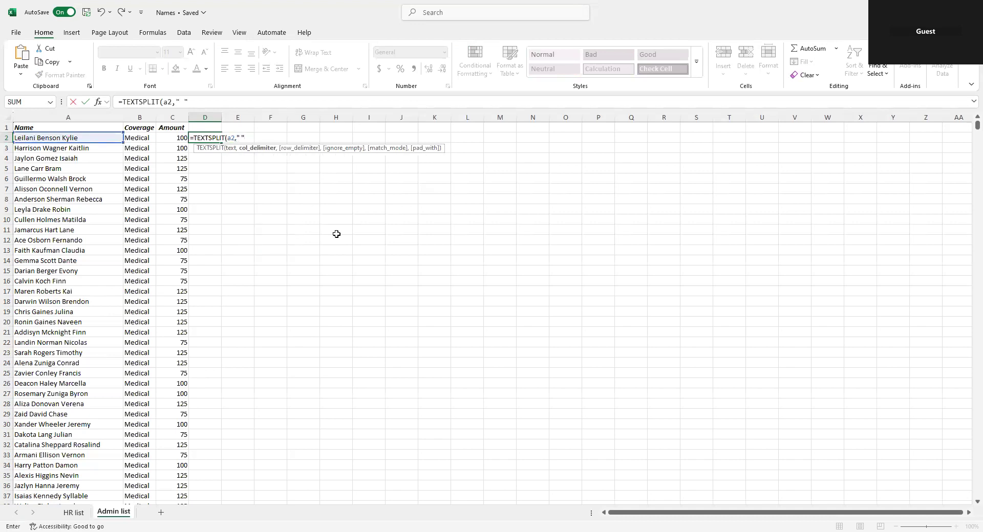
{"action": "type", "text": "\" \""}
{"action": "key", "text": "Return"}
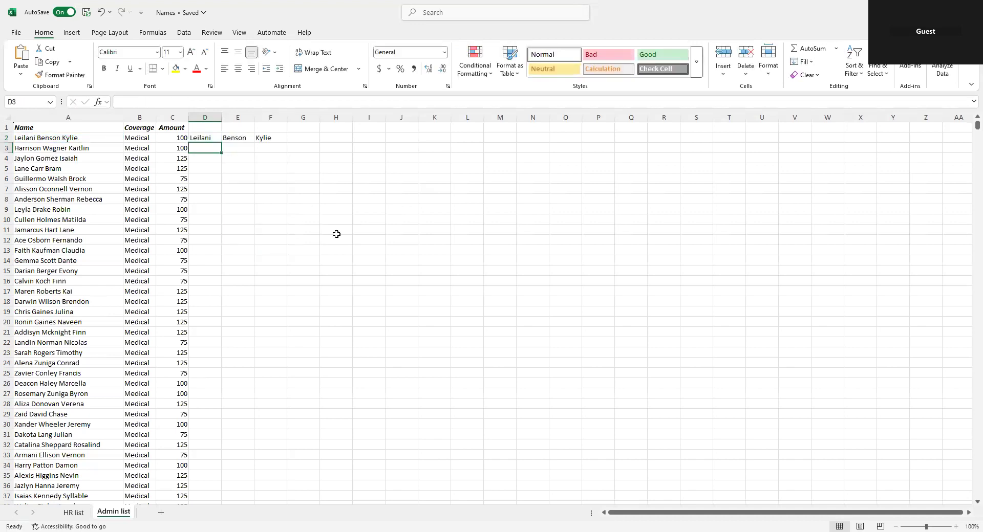
Copy the TEXTSPLIT formula from D2 into D3:D6001, down to the last row of the Admin list
{"action": "left_click", "coordinate": [212, 137]}
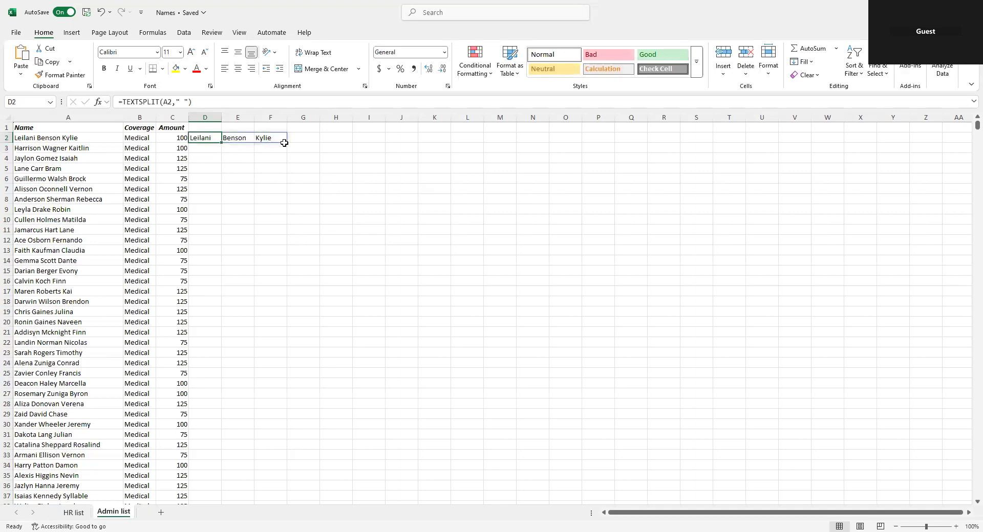
{"action": "left_click_drag", "start_coordinate": [209, 137], "coordinate": [289, 143]}
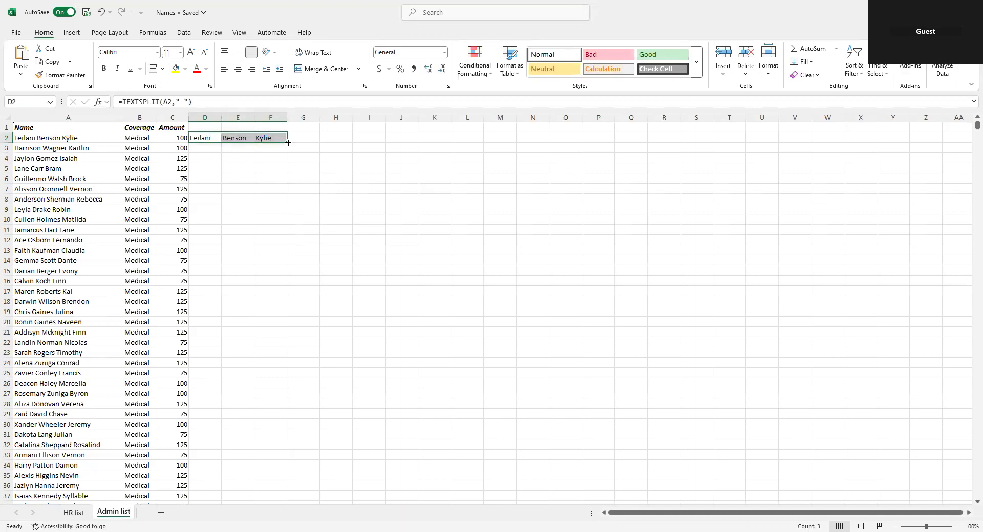
{"action": "left_click", "coordinate": [203, 135]}
{"action": "key", "text": "ctrl+c"}
{"action": "left_click", "coordinate": [207, 148]}
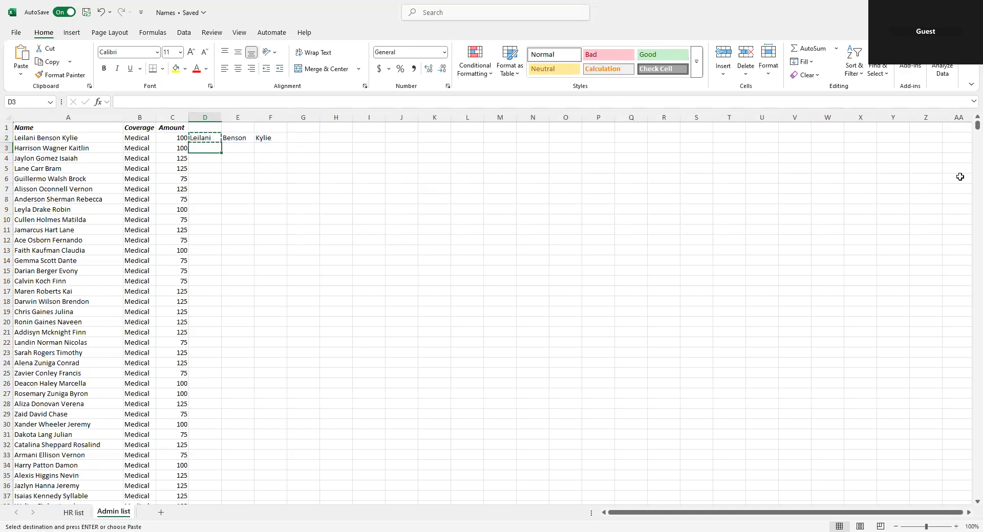
{"action": "left_click_drag", "start_coordinate": [969, 131], "coordinate": [976, 493]}
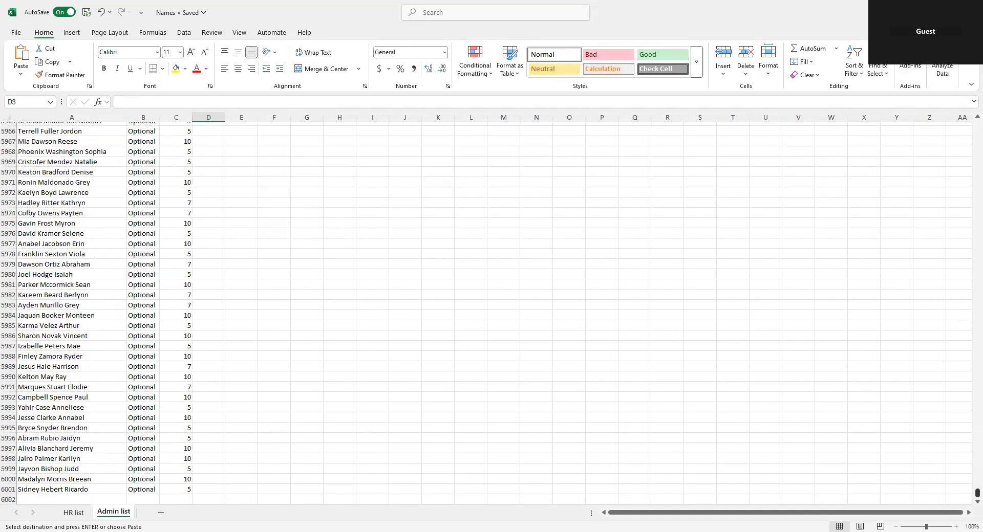
{"action": "left_click", "coordinate": [206, 490], "text": "shift"}
{"action": "key", "text": "Return"}
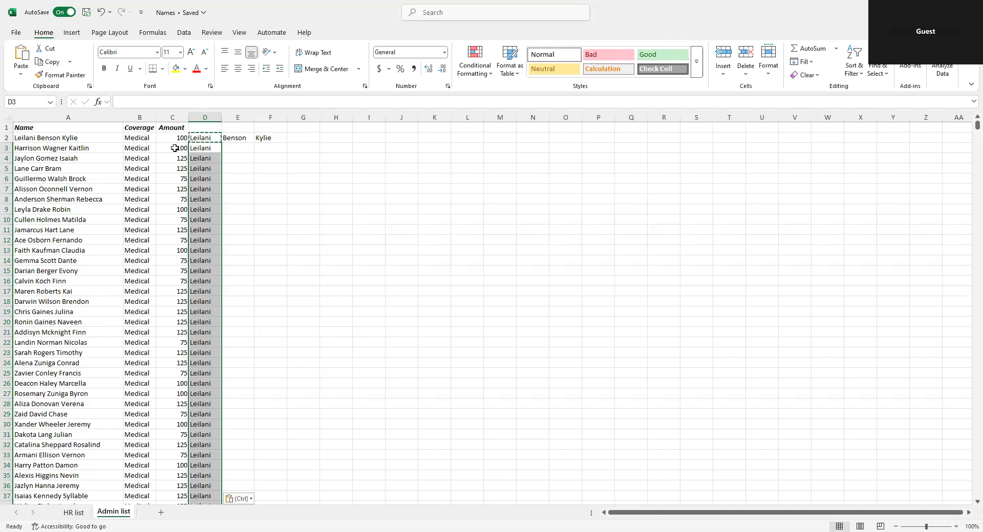
{"action": "left_click", "coordinate": [434, 353]}
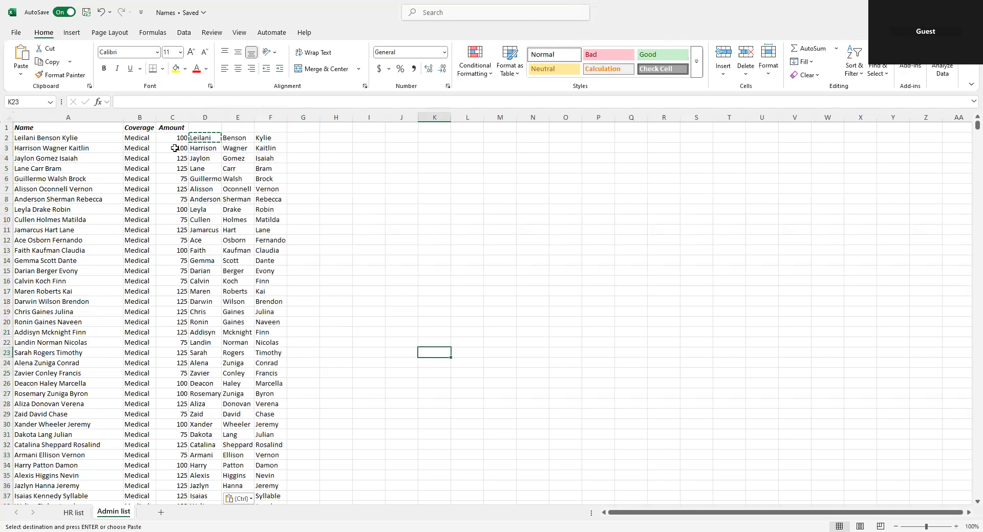
Check the split formulas in D3, D4, D5 and D2, end copy mode and select the empty cell G2
{"action": "left_click", "coordinate": [206, 148]}
{"action": "left_click", "coordinate": [204, 158]}
{"action": "left_click", "coordinate": [202, 169]}
{"action": "left_click", "coordinate": [206, 138]}
{"action": "key", "text": "Escape"}
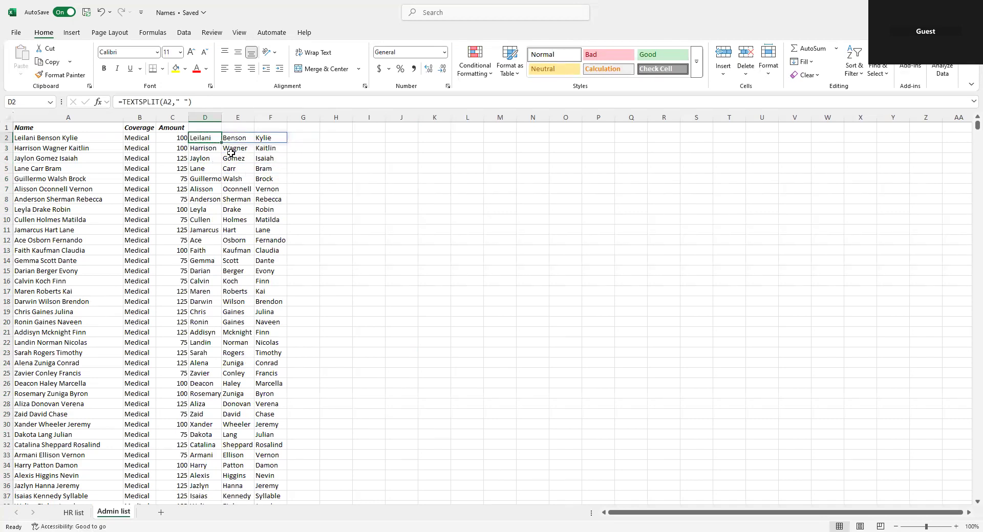
{"action": "left_click", "coordinate": [305, 137]}
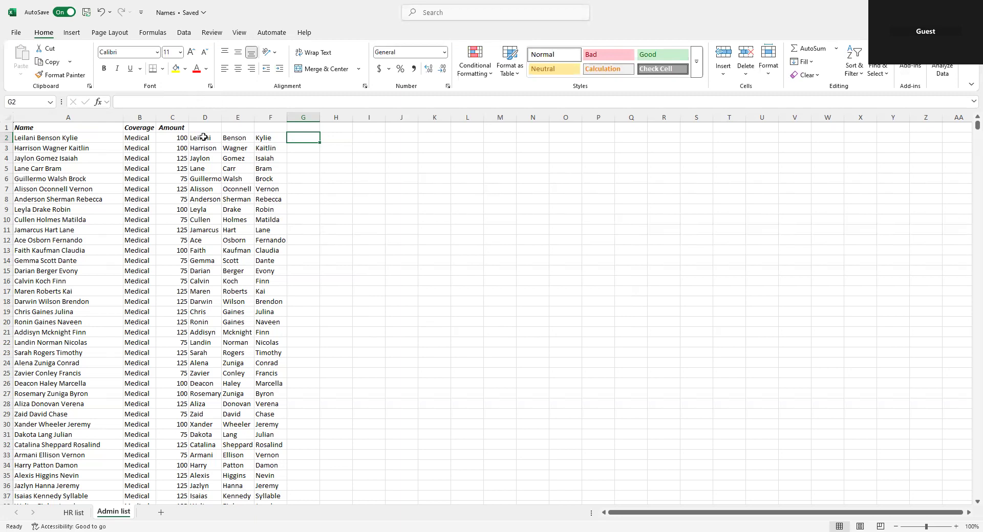
Enter =D2&LEFT(F2,1)&E2 in G2 to join the first name part, the third part's initial and the second part
{"action": "type", "text": "="}
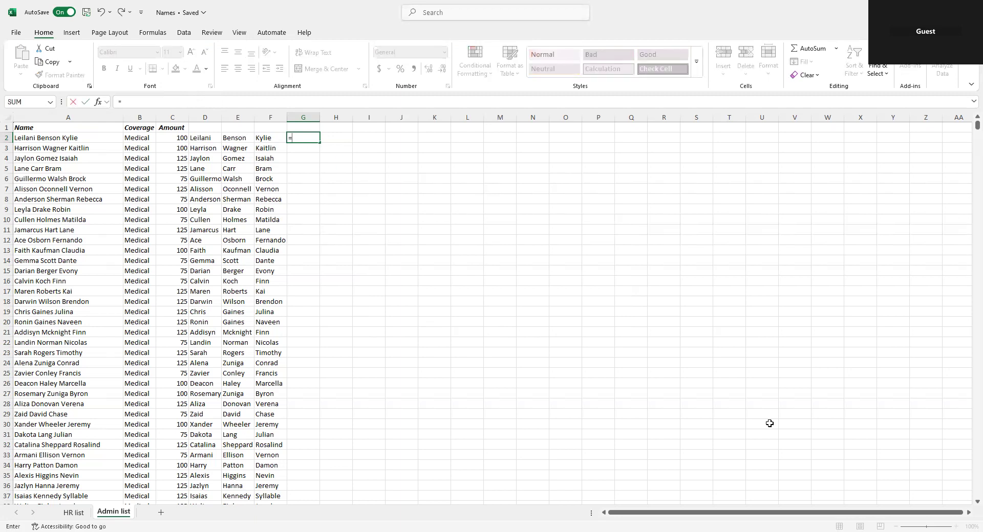
{"action": "type", "text": "d2&"}
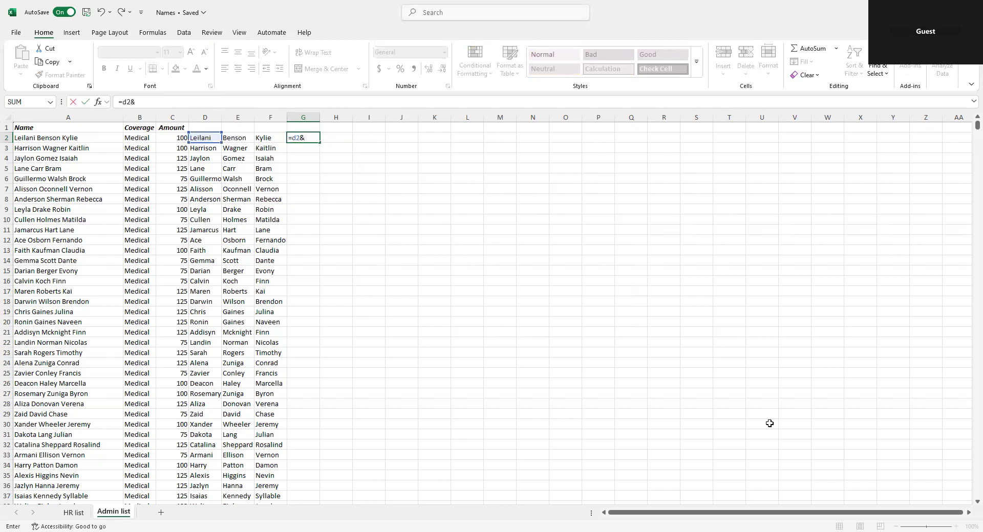
{"action": "type", "text": "LEFT(f2"}
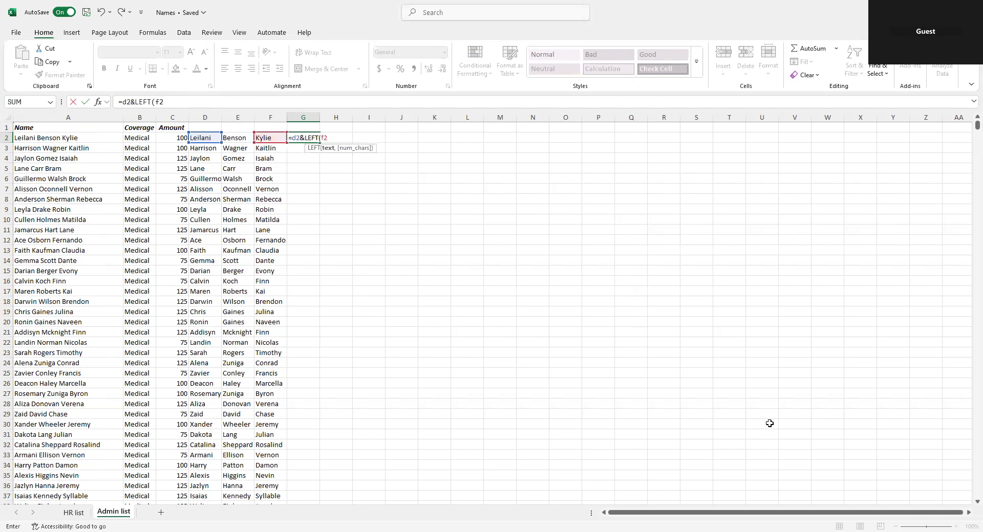
{"action": "type", "text": ",1)&"}
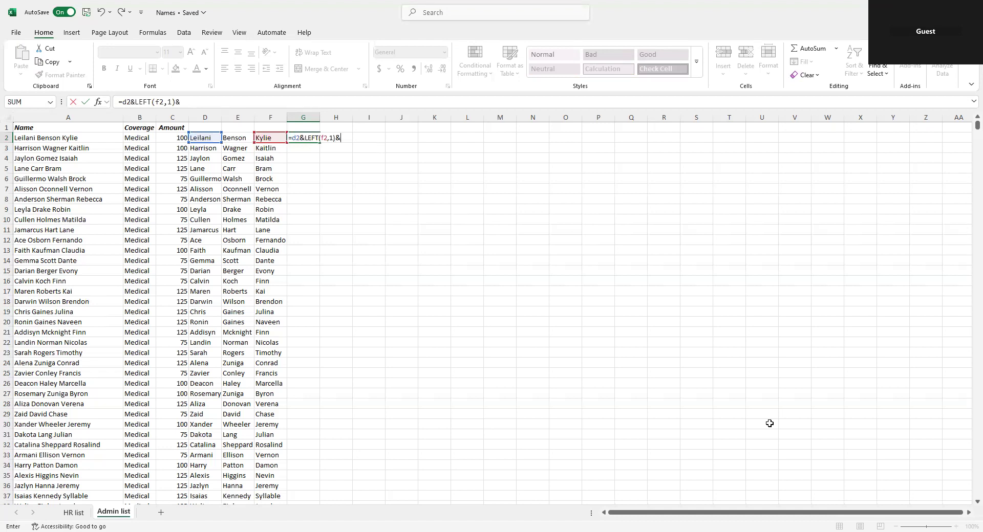
{"action": "type", "text": "e2"}
{"action": "key", "text": "ctrl+Return"}
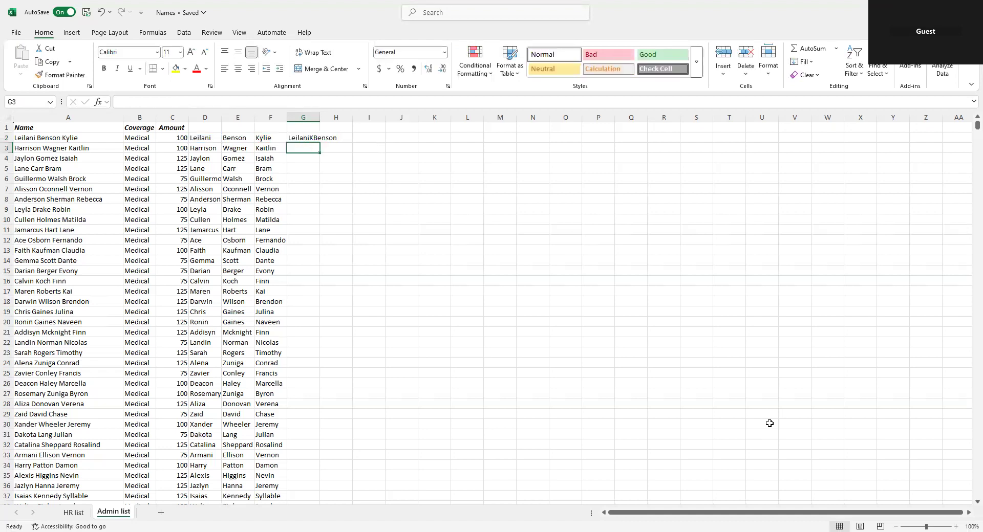
Add spaces between the joined parts in G2, making it =D2&" "&LEFT(F2,1)&" "&E2, and fit column G's width to the result
{"action": "left_click", "coordinate": [136, 103]}
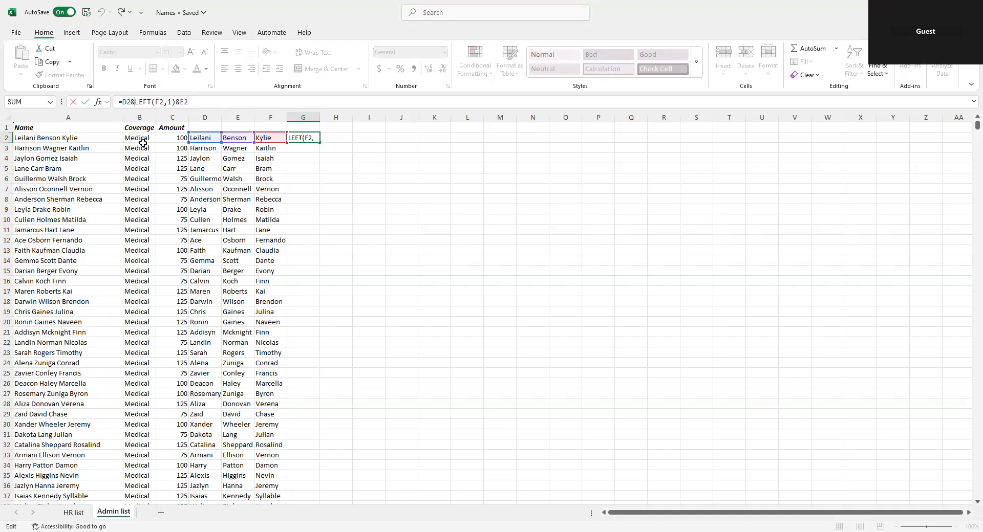
{"action": "type", "text": "\" \"&"}
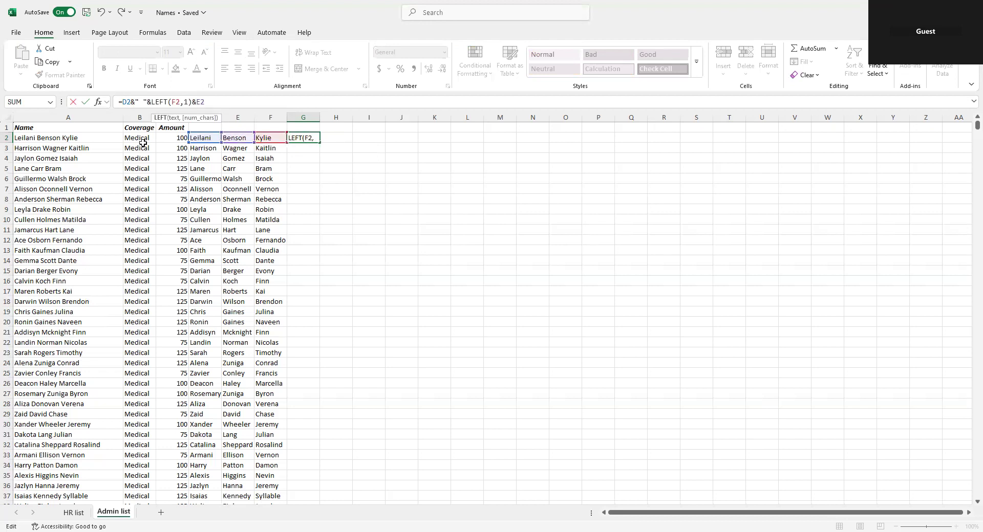
{"action": "key", "text": "Right"}
{"action": "key", "text": "Right"}
{"action": "key", "text": "Right"}
{"action": "key", "text": "Right"}
{"action": "key", "text": "Right"}
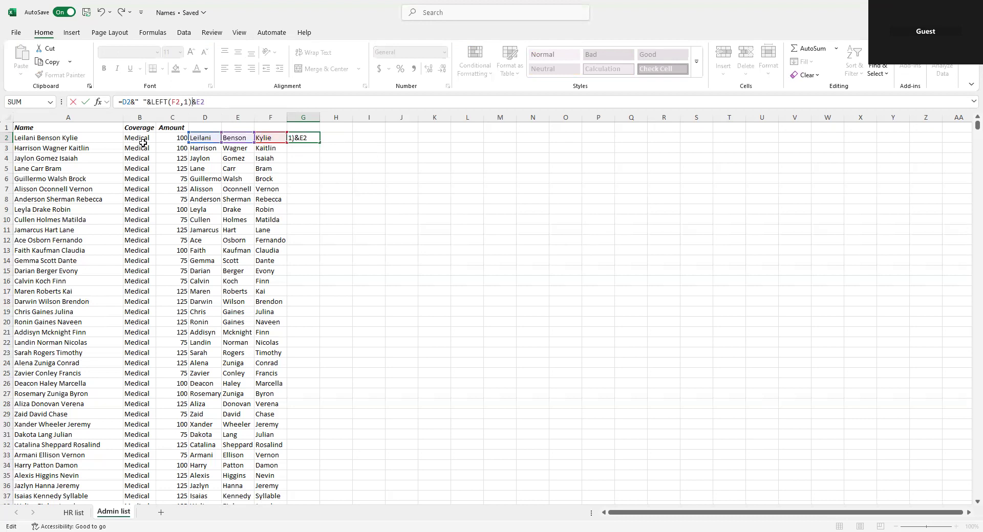
{"action": "type", "text": "\" \""}
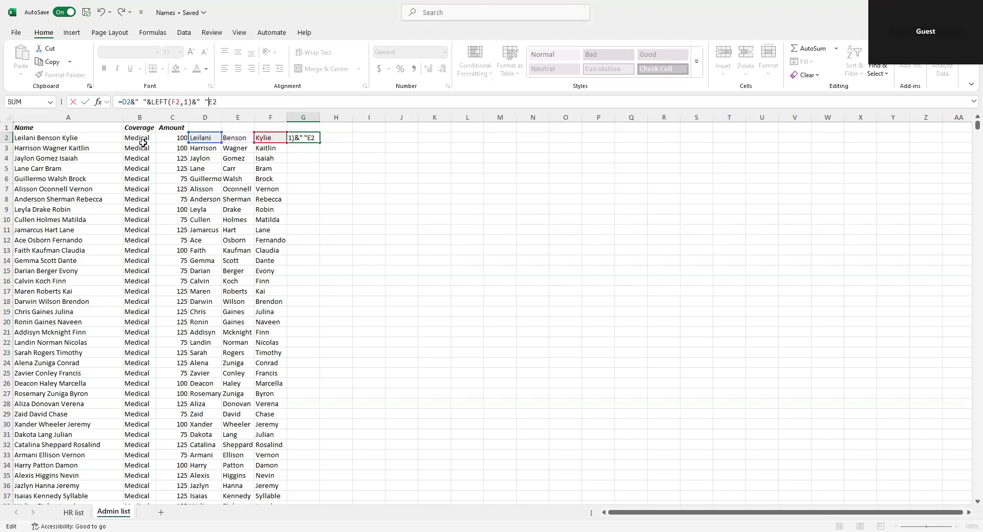
{"action": "type", "text": "&"}
{"action": "key", "text": "Return"}
{"action": "key", "text": "Up"}
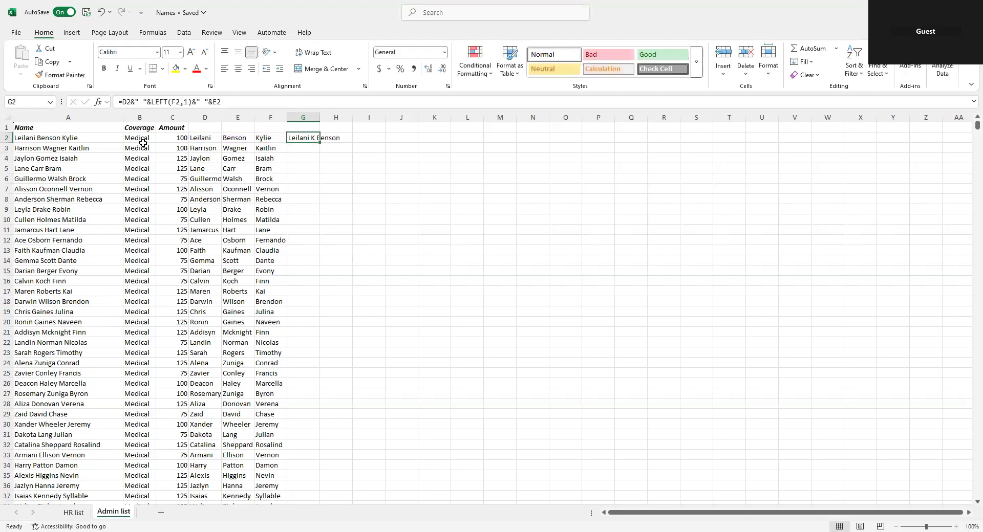
{"action": "double_click", "coordinate": [320, 118]}
Look up the joined name in the HR list's column C by entering =MATCH(G2,'HR list'!C:C,0) in H2
{"action": "key", "text": "Right"}
{"action": "type", "text": "="}
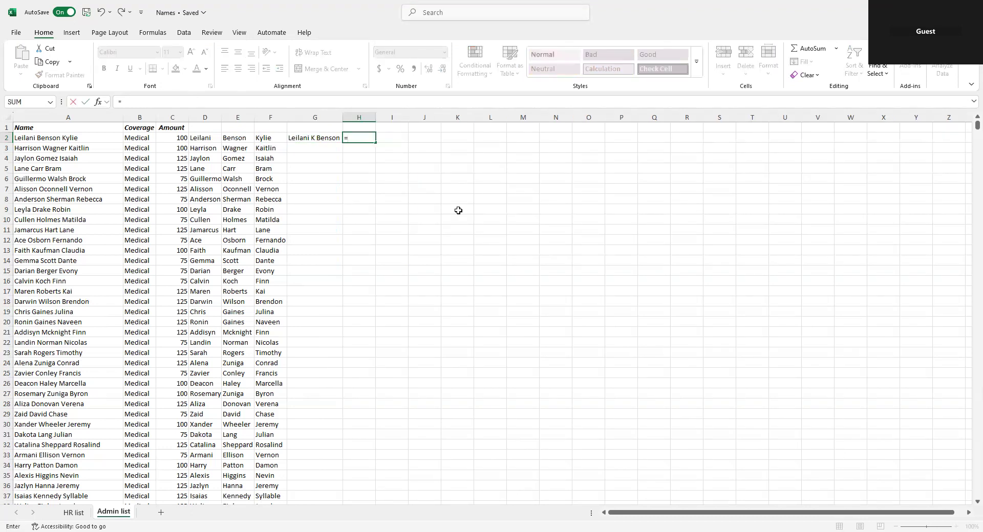
{"action": "type", "text": "MATCH("}
{"action": "key", "text": "Left"}
{"action": "type", "text": ","}
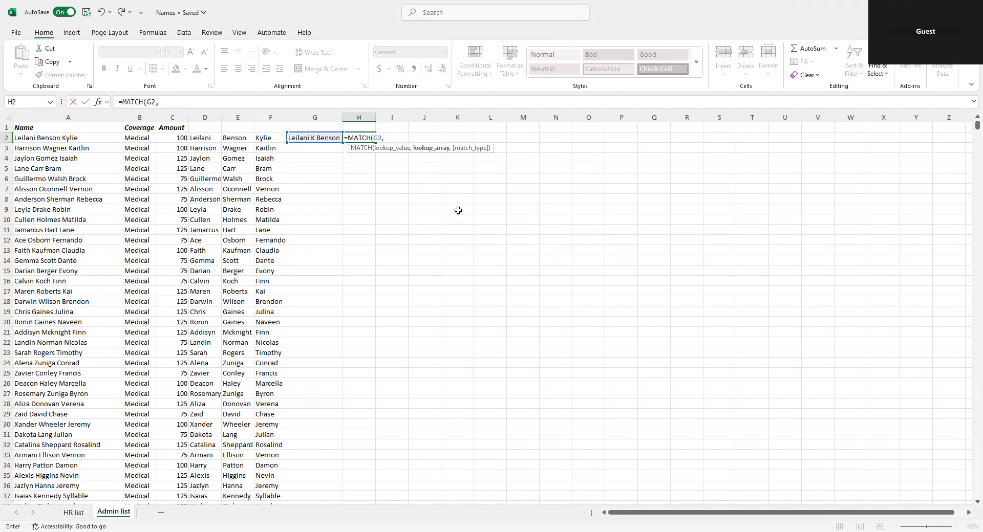
{"action": "left_click", "coordinate": [77, 512]}
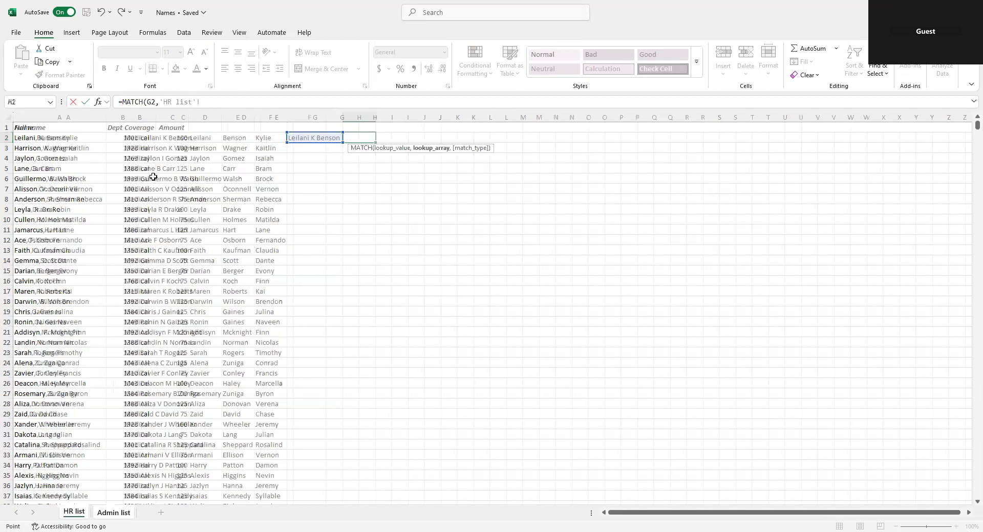
{"action": "left_click", "coordinate": [167, 113]}
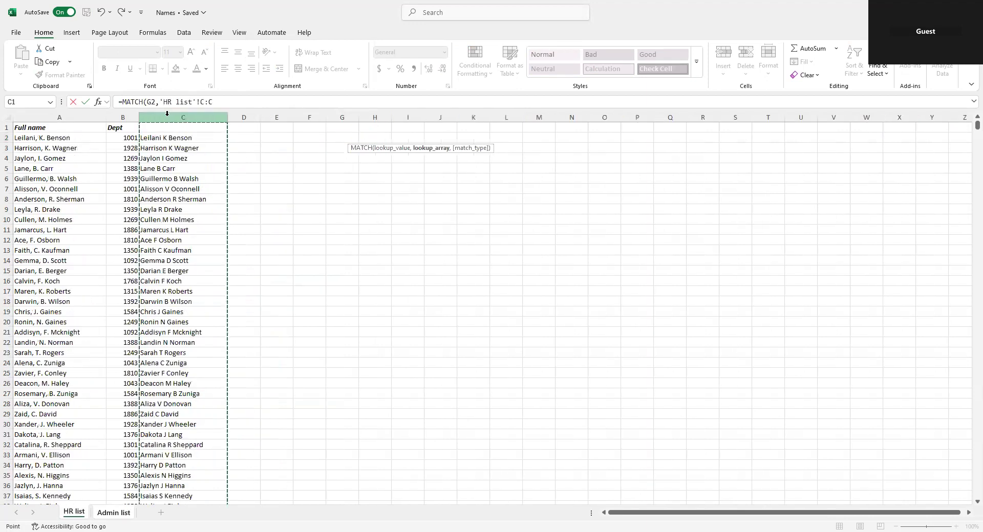
{"action": "type", "text": ","}
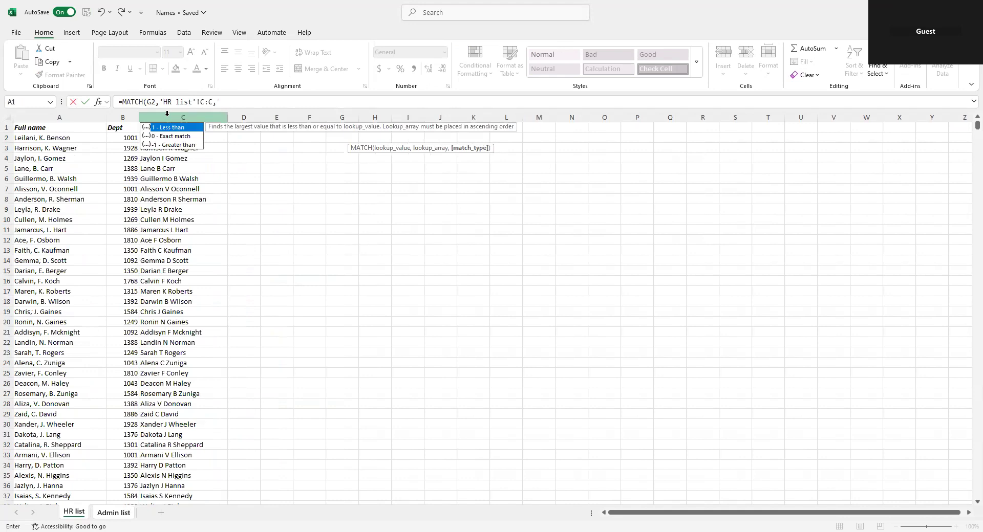
{"action": "type", "text": "0)"}
{"action": "key", "text": "Return"}
{"action": "key", "text": "Up"}
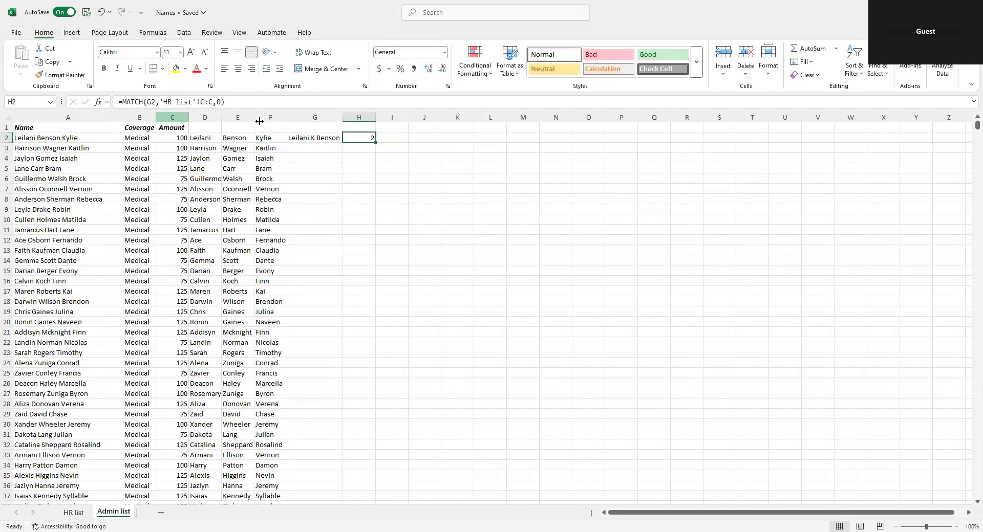
Copy the formulas in G2:H2 down to the last row of the Admin list and add filters to the header row
{"action": "left_click_drag", "start_coordinate": [332, 137], "coordinate": [361, 138]}
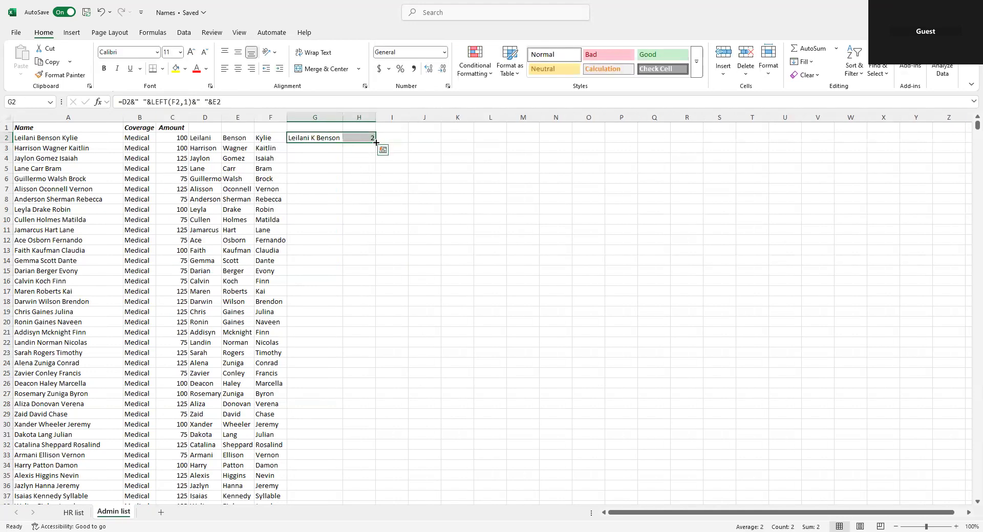
{"action": "double_click", "coordinate": [376, 143]}
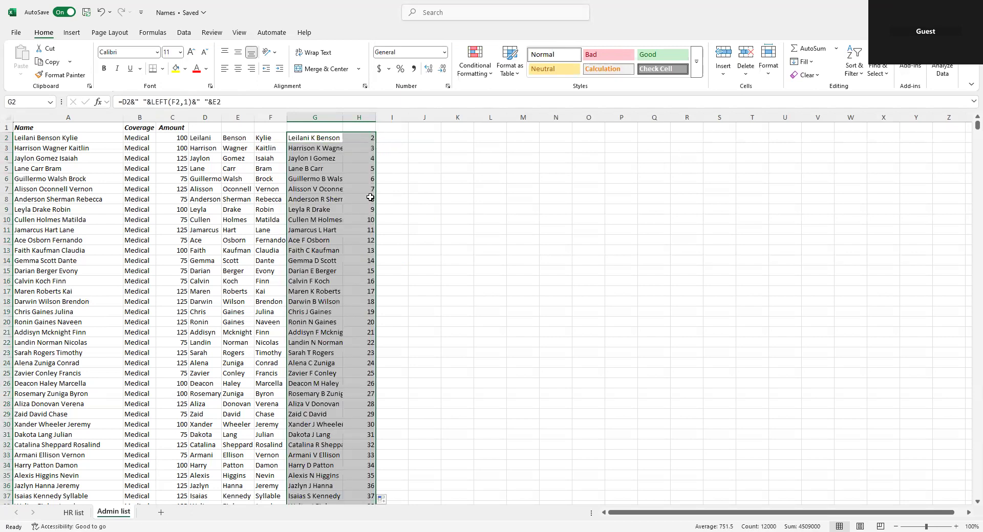
{"action": "left_click", "coordinate": [365, 127]}
{"action": "left_click", "coordinate": [183, 32]}
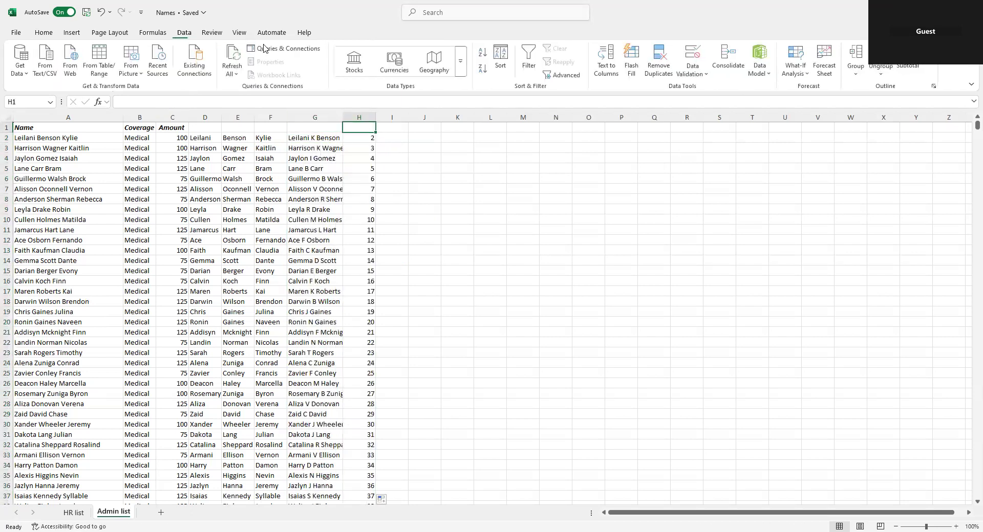
{"action": "left_click", "coordinate": [529, 59]}
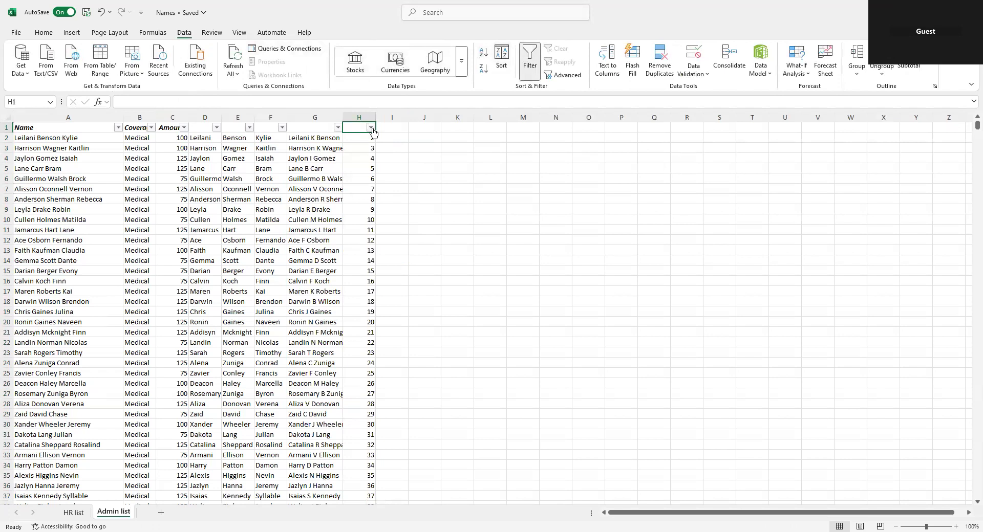
Look through column H's filter values and the joined names, and check the HR list's cleaned names and Dept column against them
{"action": "left_click", "coordinate": [371, 128]}
{"action": "left_click_drag", "start_coordinate": [366, 267], "coordinate": [365, 348]}
{"action": "left_click", "coordinate": [313, 138]}
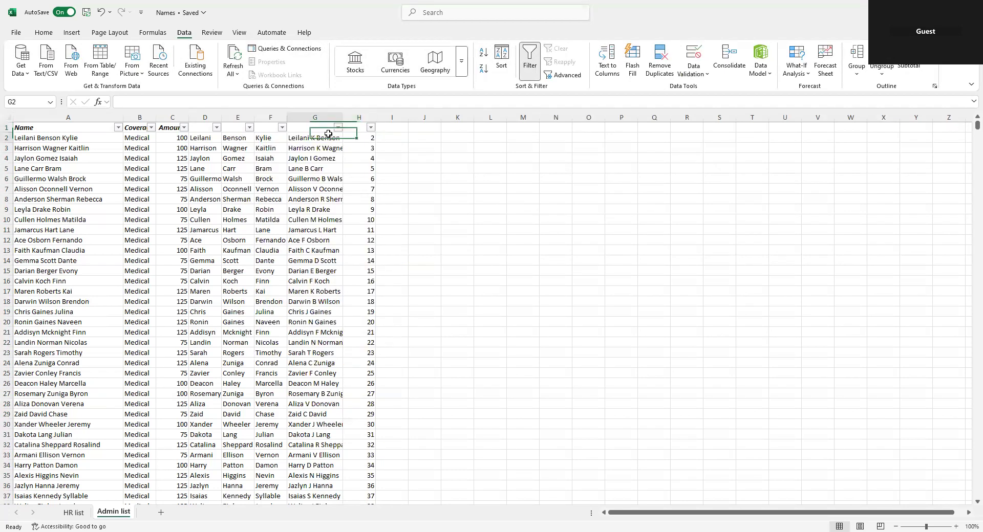
{"action": "scroll", "coordinate": [334, 250], "scroll_direction": "down", "scroll_amount": 7}
{"action": "scroll", "coordinate": [328, 292], "scroll_direction": "up", "scroll_amount": 7}
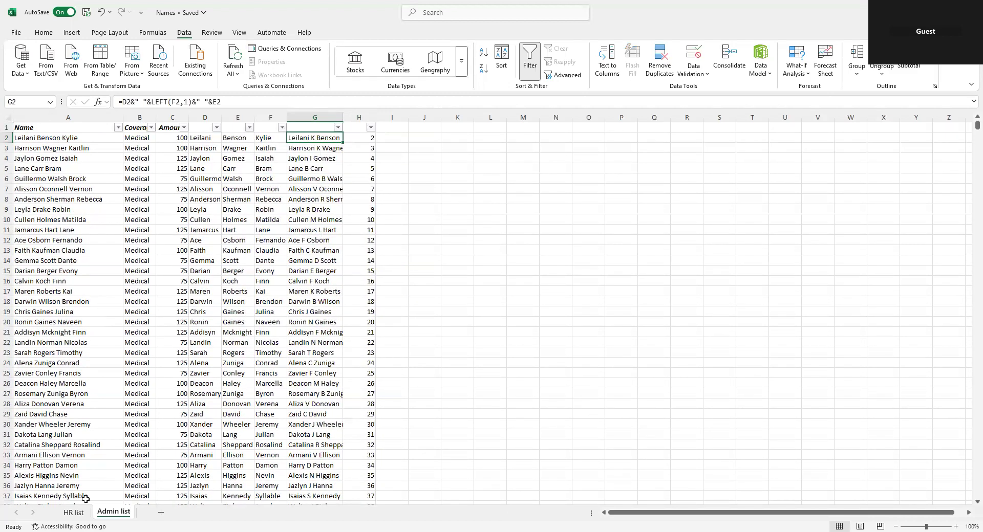
{"action": "left_click", "coordinate": [76, 513]}
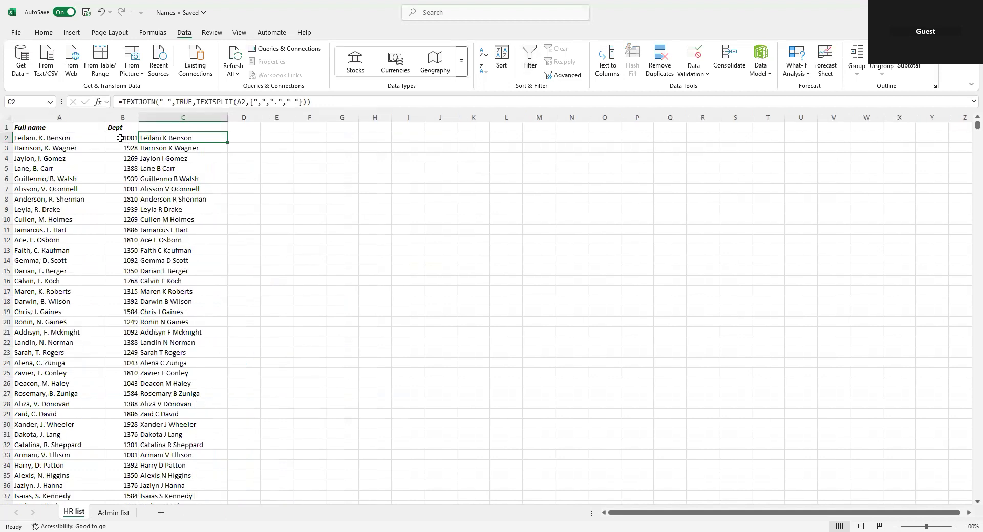
{"action": "left_click", "coordinate": [120, 137]}
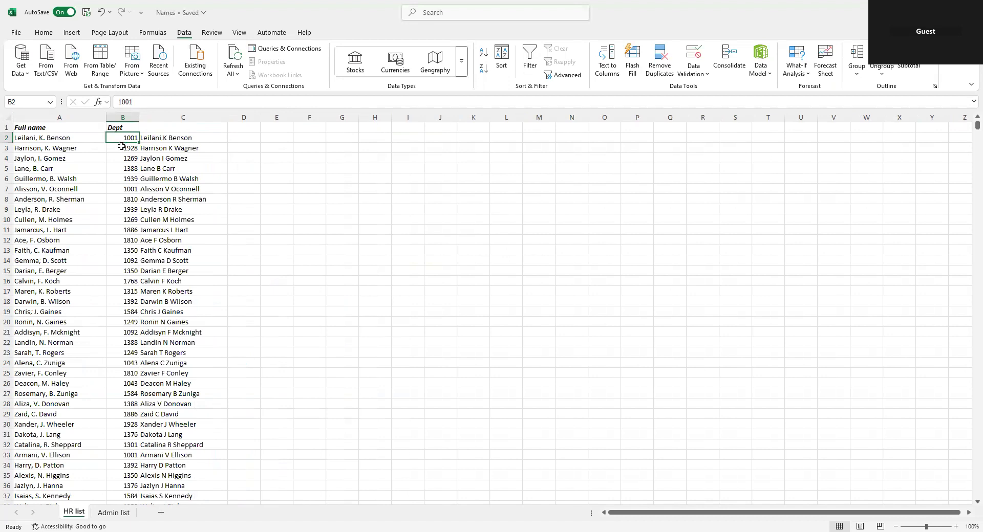
{"action": "left_click", "coordinate": [113, 512]}
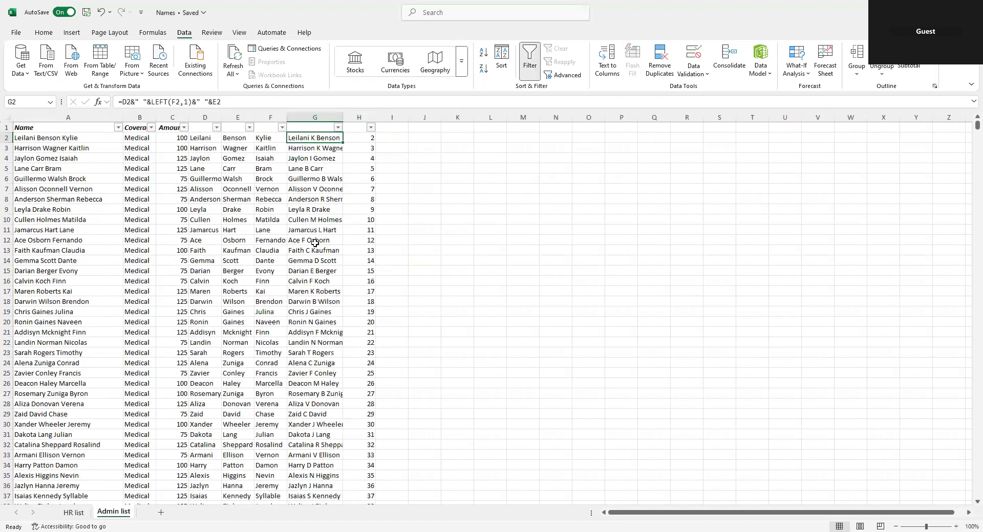
Insert five blank columns before the split names on the Admin list, starting at column D
{"action": "left_click", "coordinate": [200, 114]}
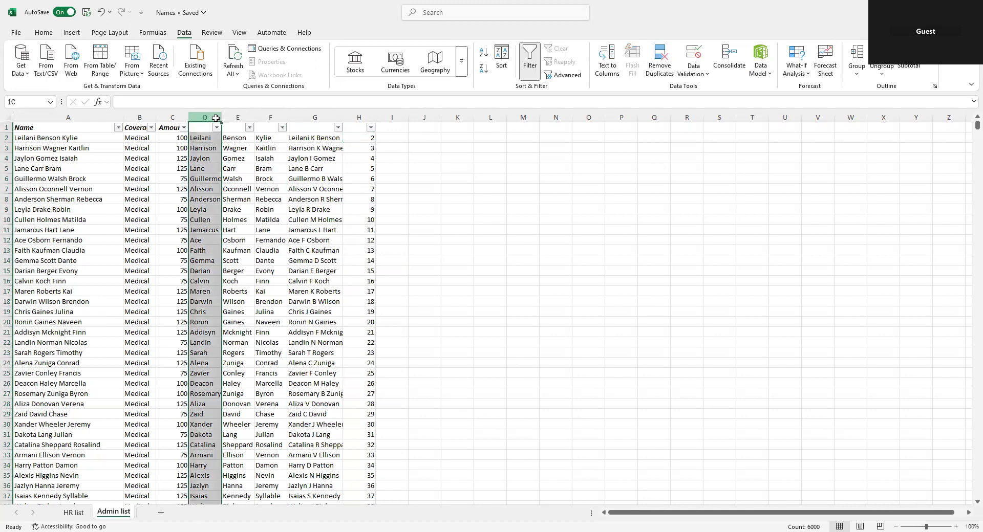
{"action": "left_click", "coordinate": [359, 117], "text": "shift"}
{"action": "right_click", "coordinate": [368, 117]}
{"action": "left_click", "coordinate": [388, 228]}
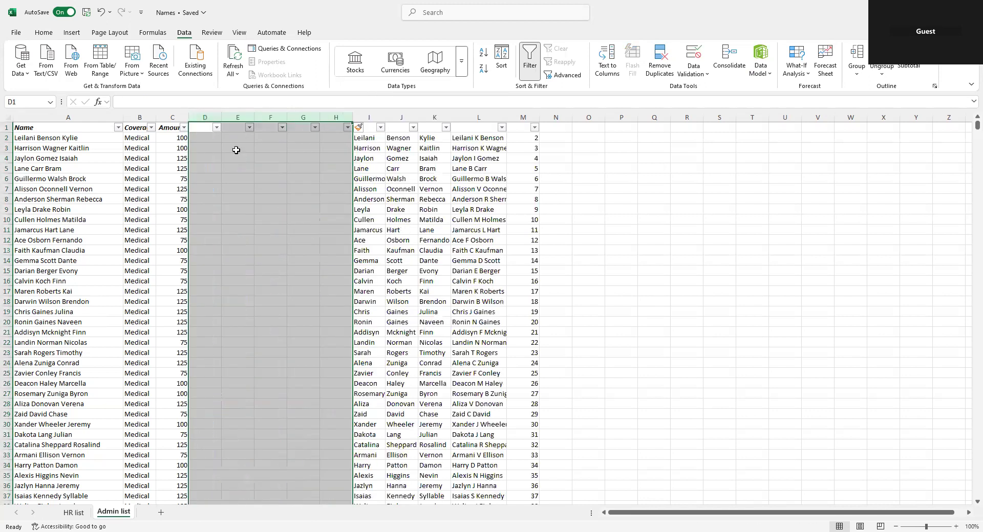
{"action": "left_click", "coordinate": [202, 136]}
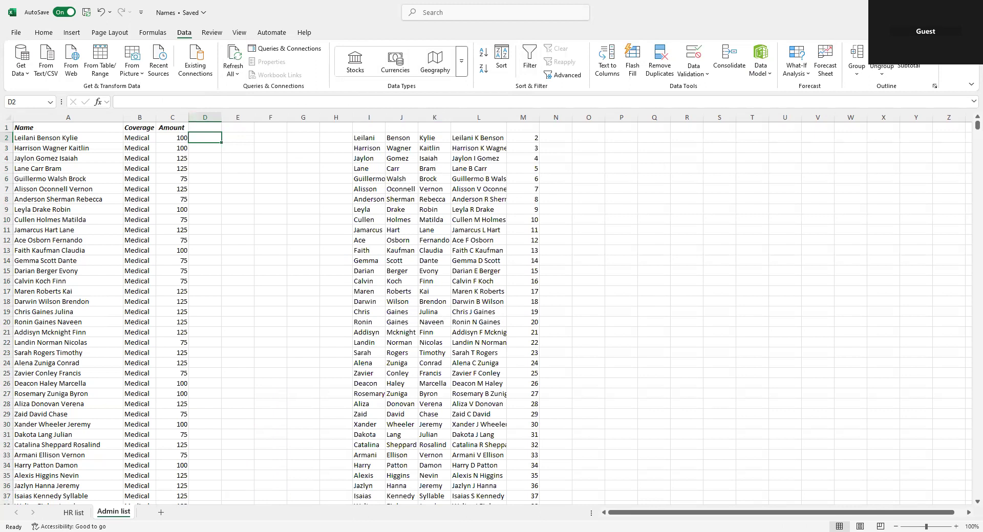
{"action": "left_click", "coordinate": [88, 138]}
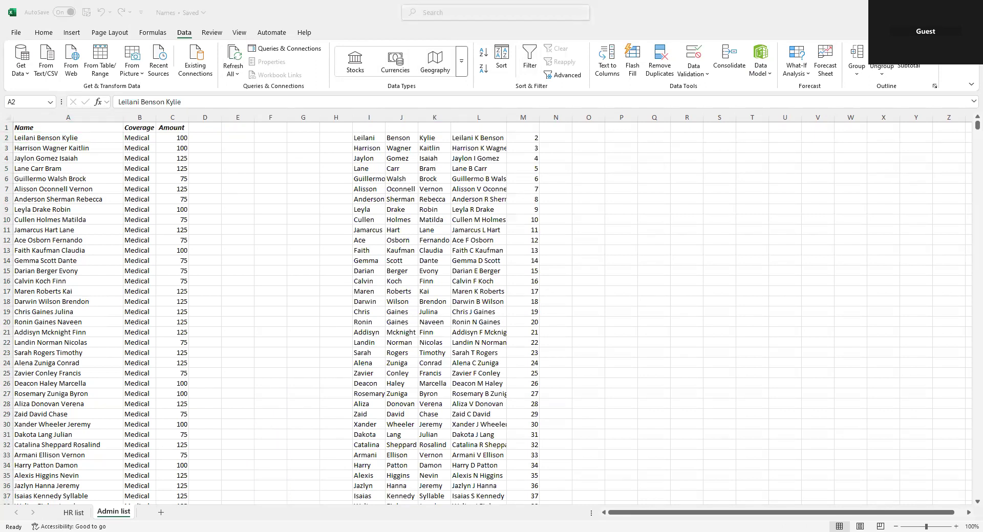
Paste the copied LET formula that splits and rearranges the name in A2 into D2, and expand the formula bar to show it
{"action": "left_click", "coordinate": [202, 138]}
{"action": "left_click", "coordinate": [221, 101]}
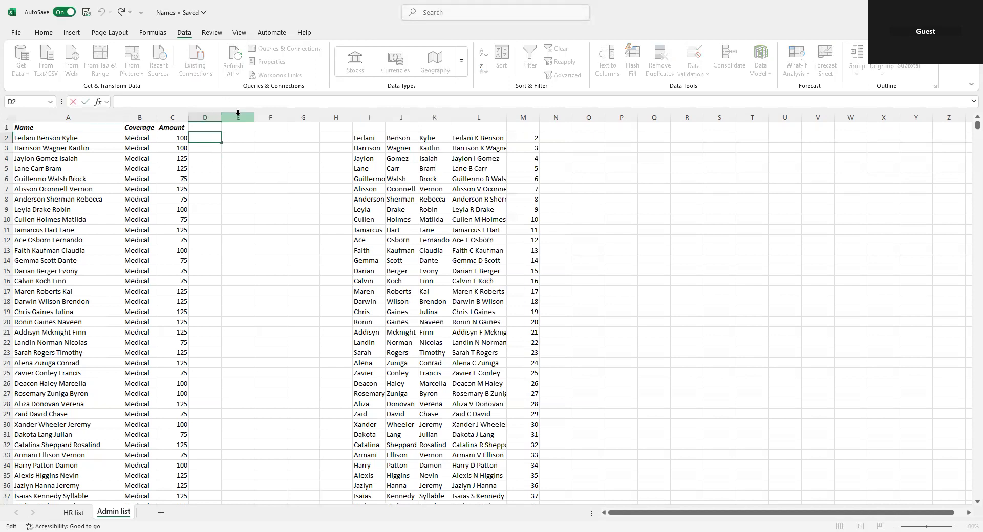
{"action": "key", "text": "ctrl+v"}
{"action": "left_click_drag", "start_coordinate": [98, 134], "coordinate": [96, 146]}
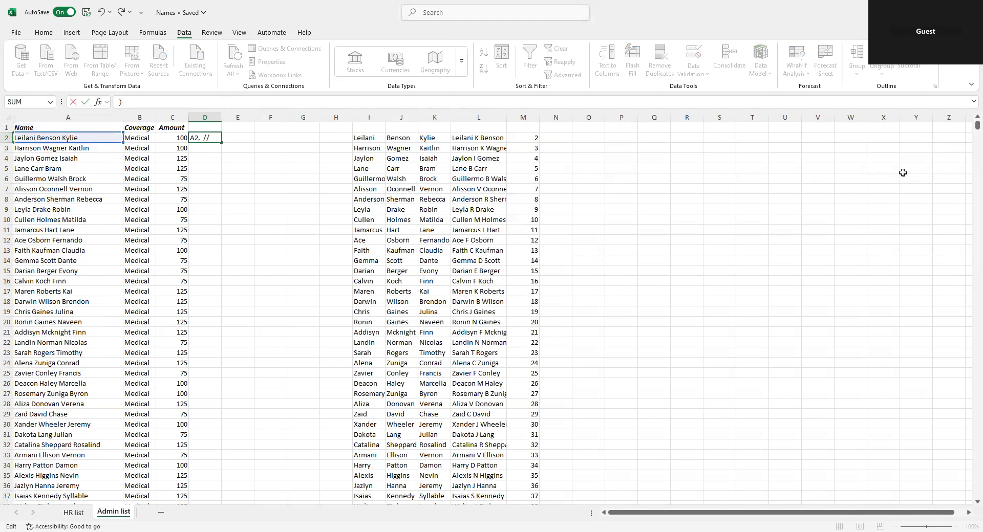
{"action": "left_click", "coordinate": [971, 104]}
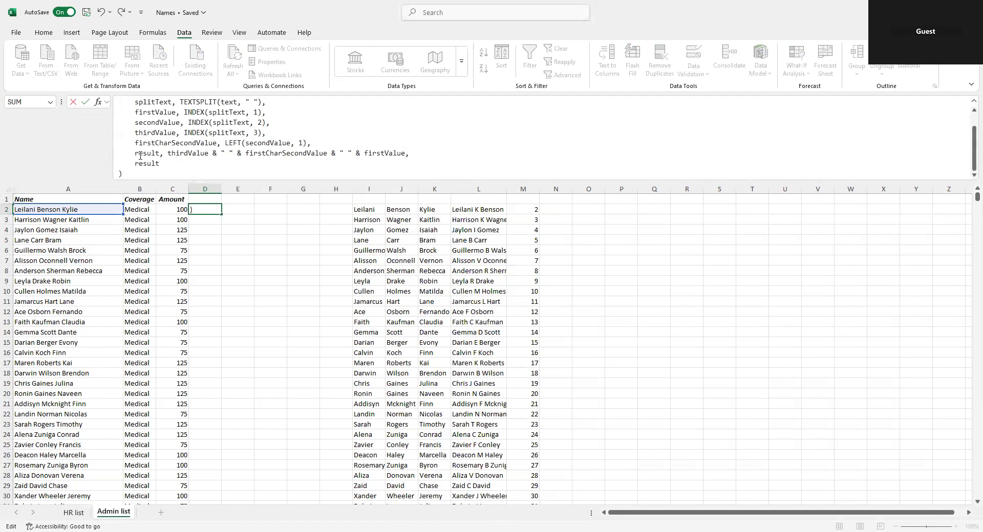
{"action": "scroll", "coordinate": [154, 161], "scroll_direction": "up", "scroll_amount": 1}
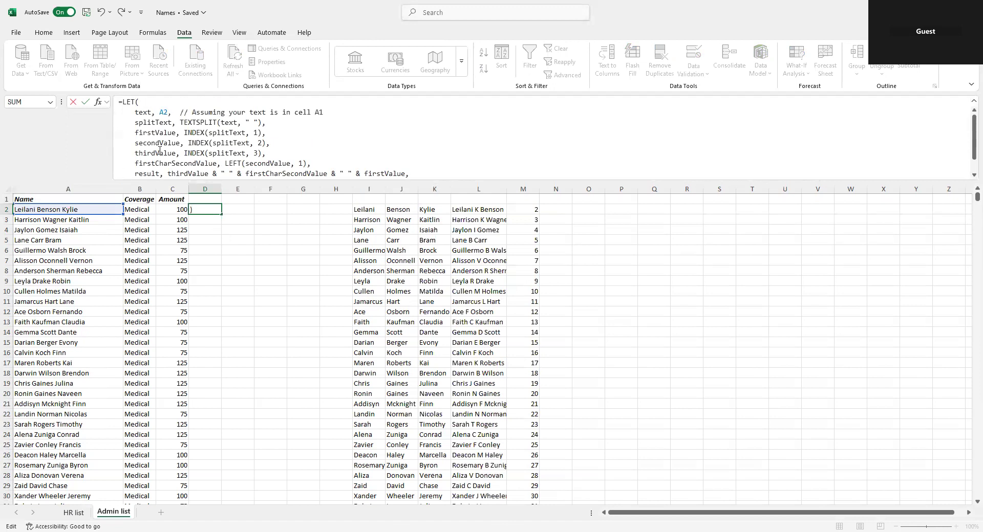
Delete the comment "// Assuming your text is in cell A1" after A2 in the LET formula and enter the formula in D2
{"action": "left_click", "coordinate": [173, 112]}
{"action": "key", "text": "shift+End"}
{"action": "key", "text": "Delete"}
{"action": "key", "text": "Delete"}
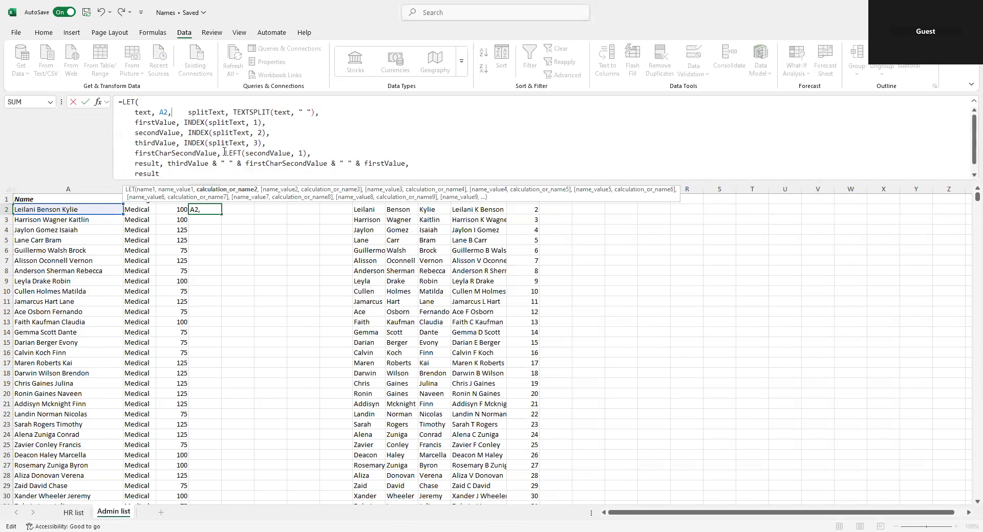
{"action": "key", "text": "Return"}
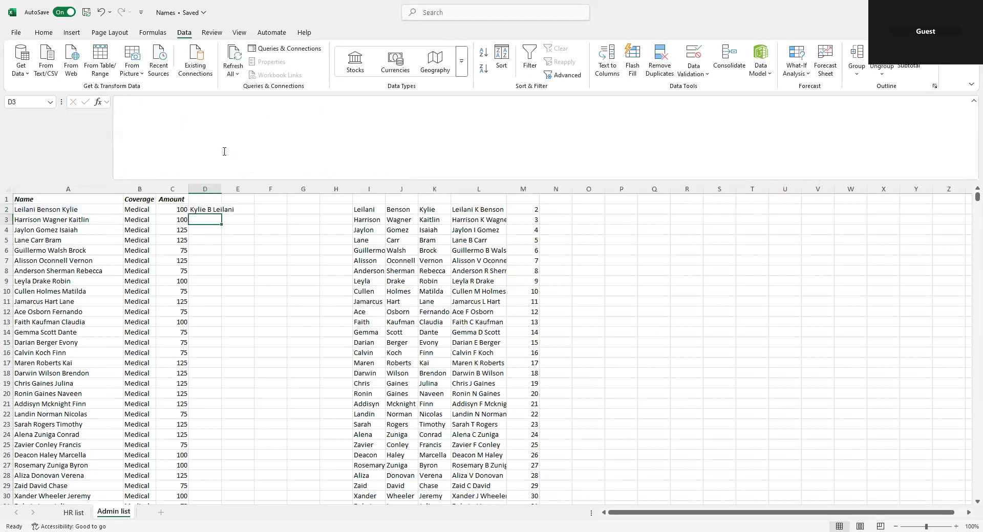
Collapse the formula bar and fit column D's width to the rearranged name in D2
{"action": "left_click", "coordinate": [972, 104]}
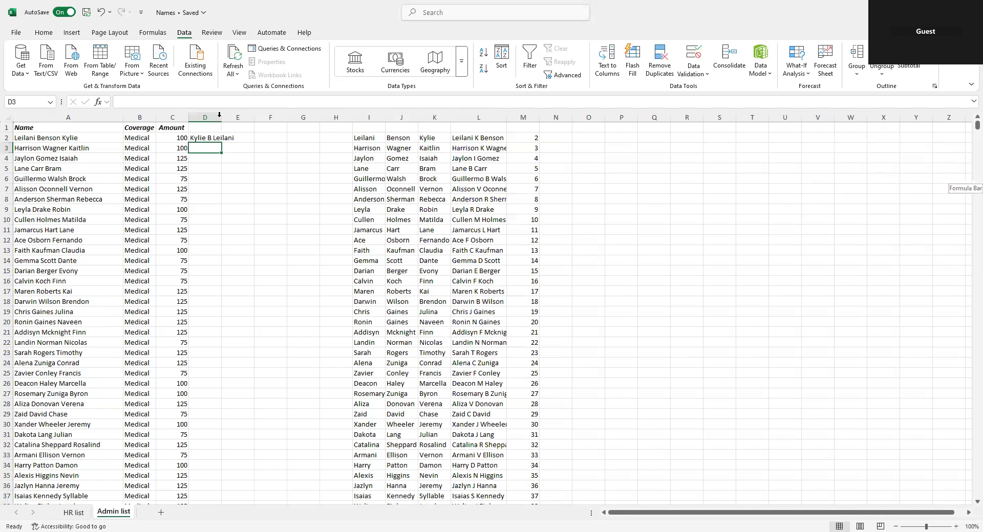
{"action": "double_click", "coordinate": [221, 118]}
{"action": "left_click", "coordinate": [233, 141]}
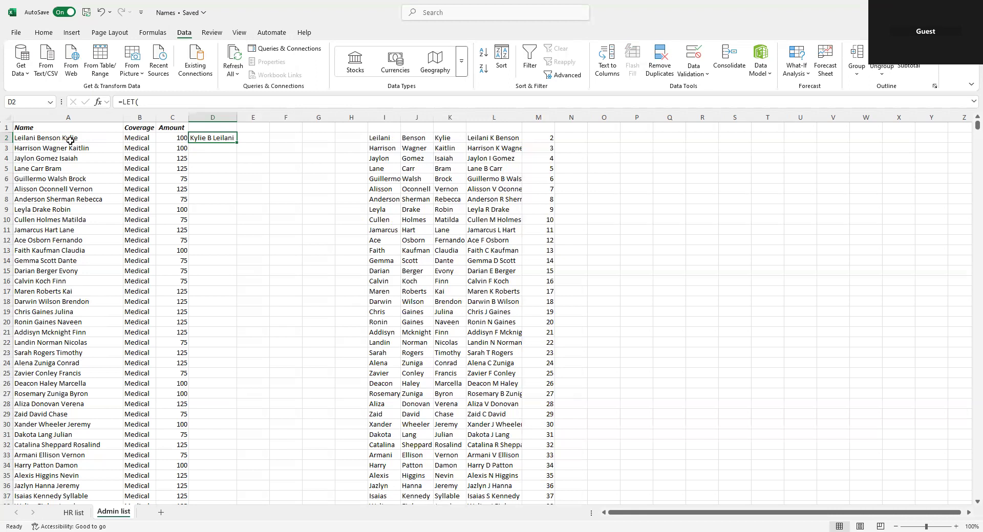
In D2's LET formula, replace thirdValue at the start of the result expression with firstValue
{"action": "left_click", "coordinate": [970, 104]}
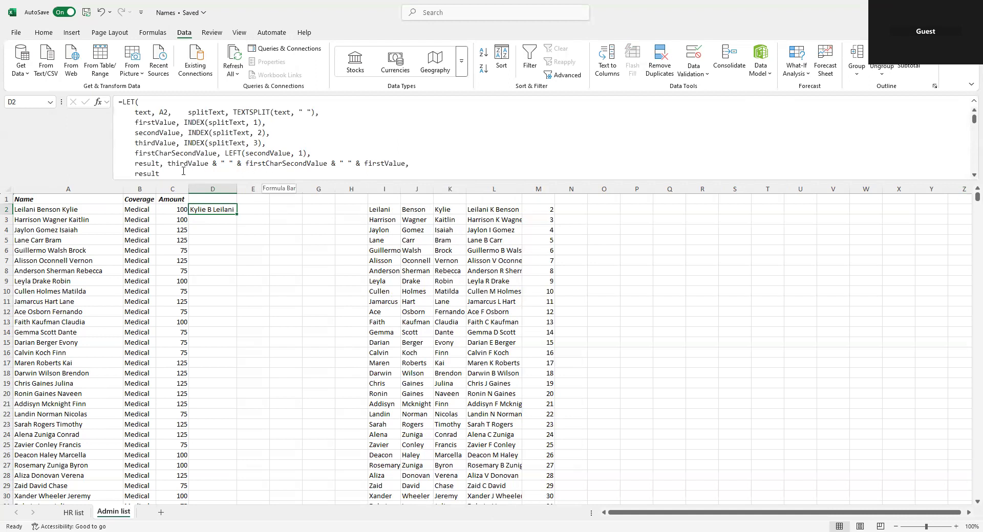
{"action": "left_click", "coordinate": [169, 163]}
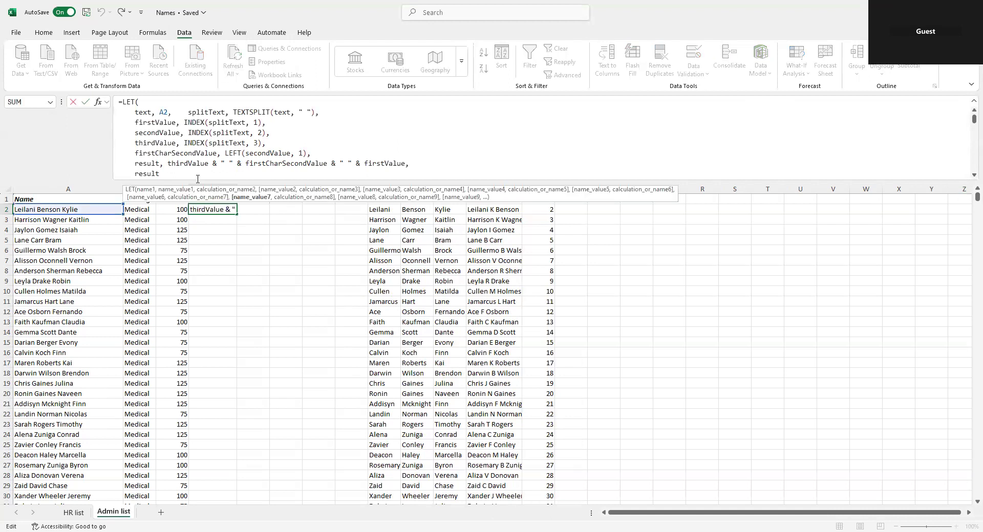
{"action": "key", "text": "Delete"}
{"action": "key", "text": "Delete"}
{"action": "key", "text": "Delete"}
{"action": "key", "text": "Delete"}
{"action": "key", "text": "Delete"}
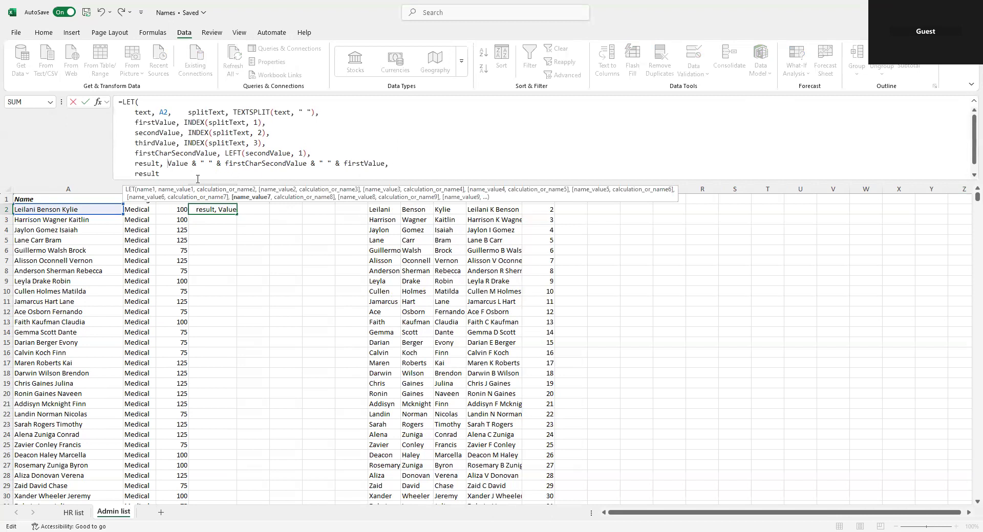
{"action": "type", "text": "first"}
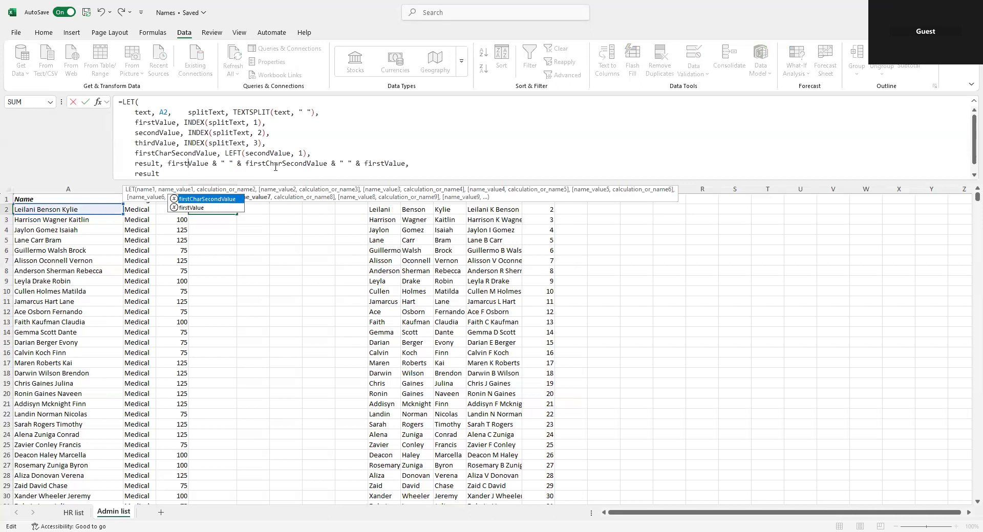
Replace the last firstValue in the result expression with secondValue, enter the LET formula in D2, and widen column D to fit
{"action": "left_click", "coordinate": [364, 164]}
{"action": "key", "text": "Delete"}
{"action": "key", "text": "Delete"}
{"action": "key", "text": "Delete"}
{"action": "key", "text": "Delete"}
{"action": "key", "text": "Delete"}
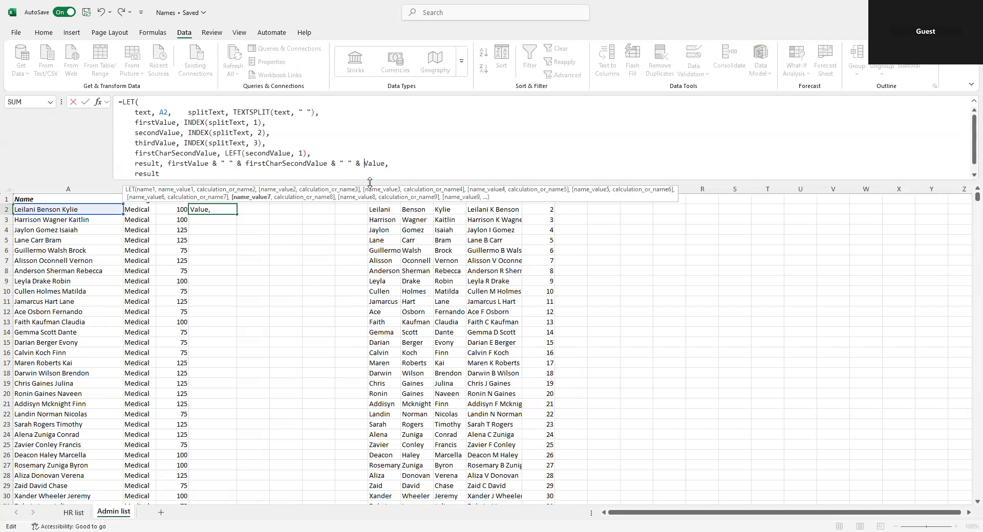
{"action": "type", "text": "second"}
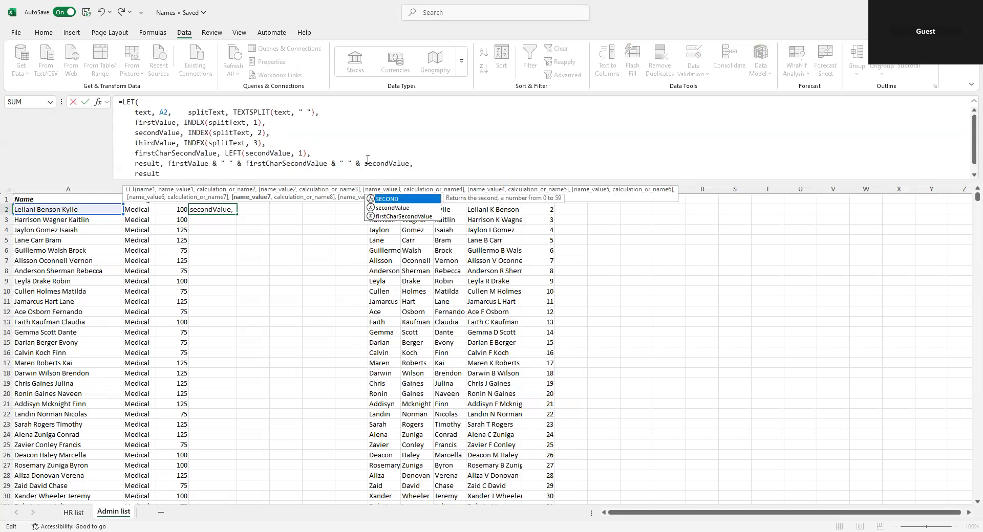
{"action": "left_click", "coordinate": [185, 174]}
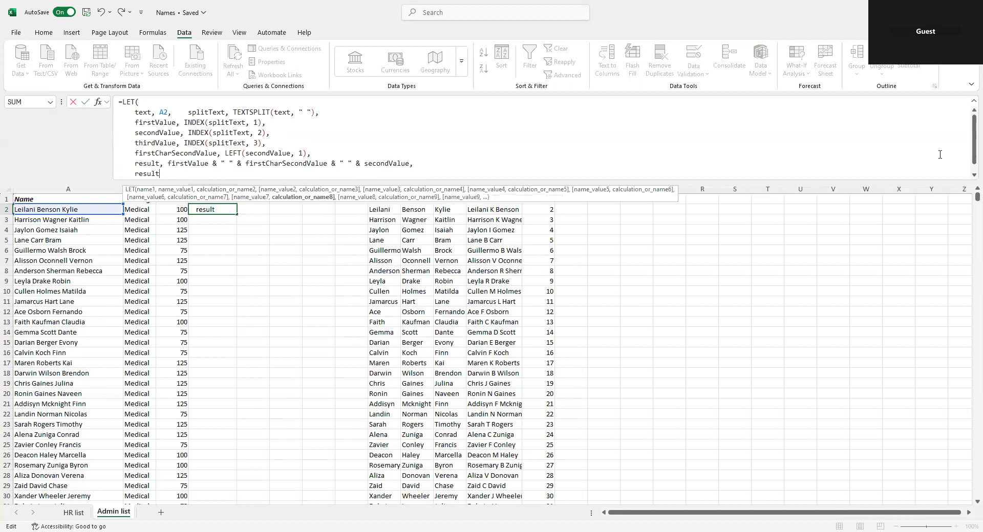
{"action": "scroll", "coordinate": [967, 171], "scroll_direction": "down", "scroll_amount": 1}
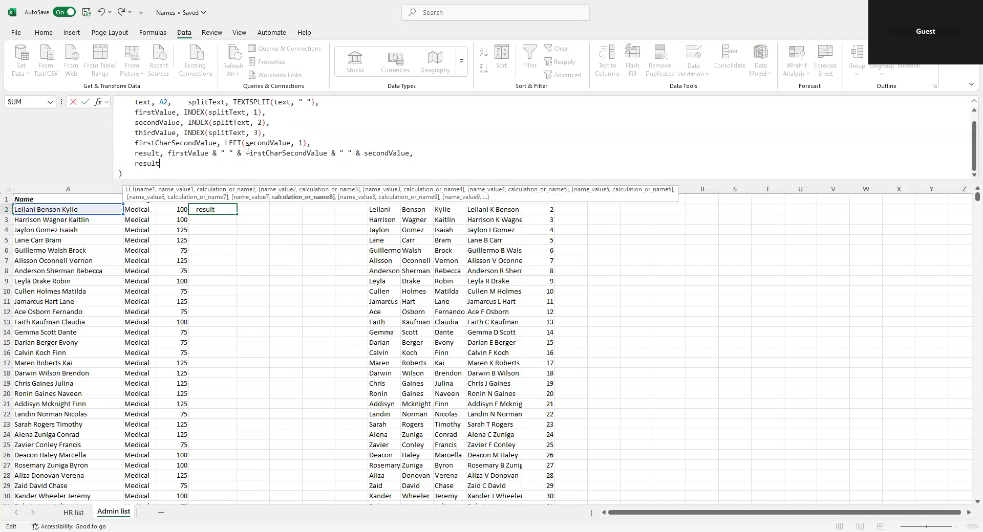
{"action": "key", "text": "Return"}
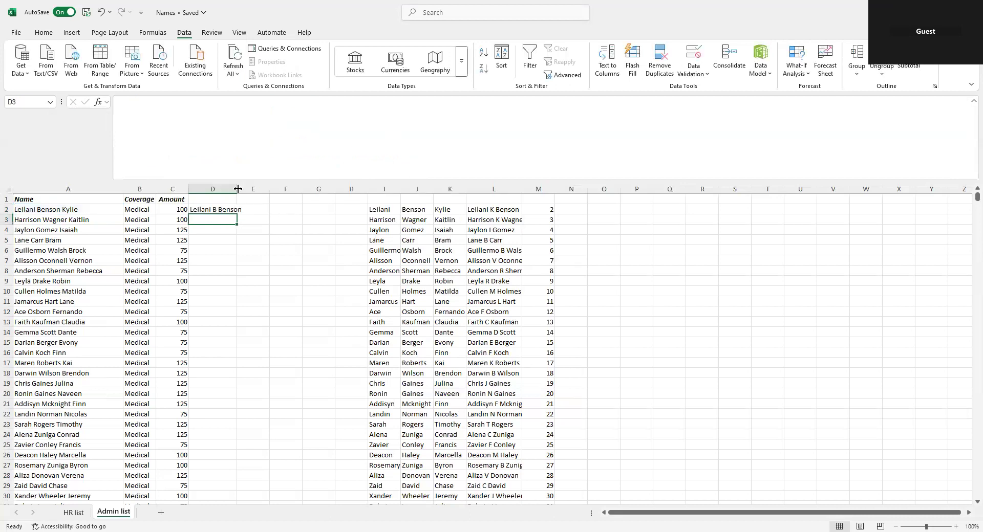
{"action": "left_click_drag", "start_coordinate": [238, 189], "coordinate": [245, 188]}
Enter =MATCH(D2,'HR list'!C:C,0) in E2 to look up the rearranged name in the HR list's column C
{"action": "left_click", "coordinate": [262, 209]}
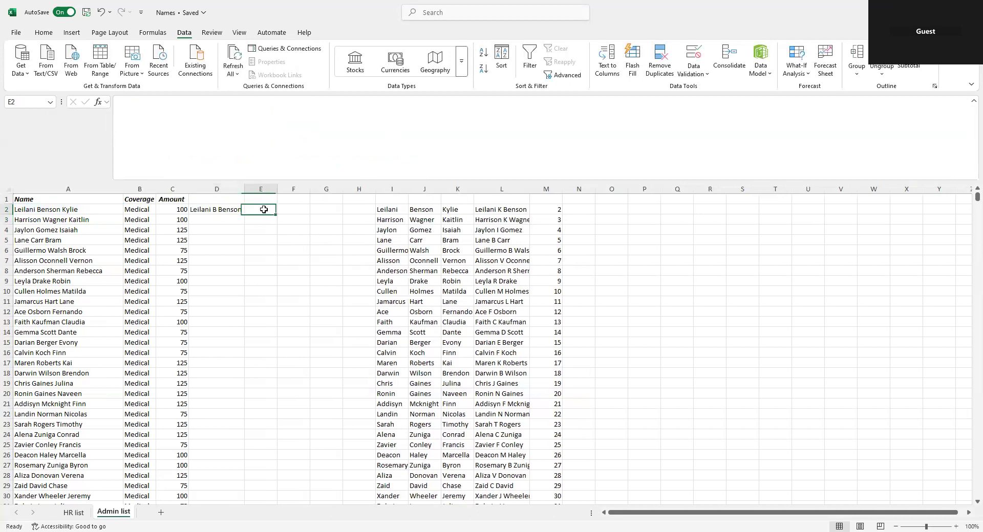
{"action": "type", "text": "=m"}
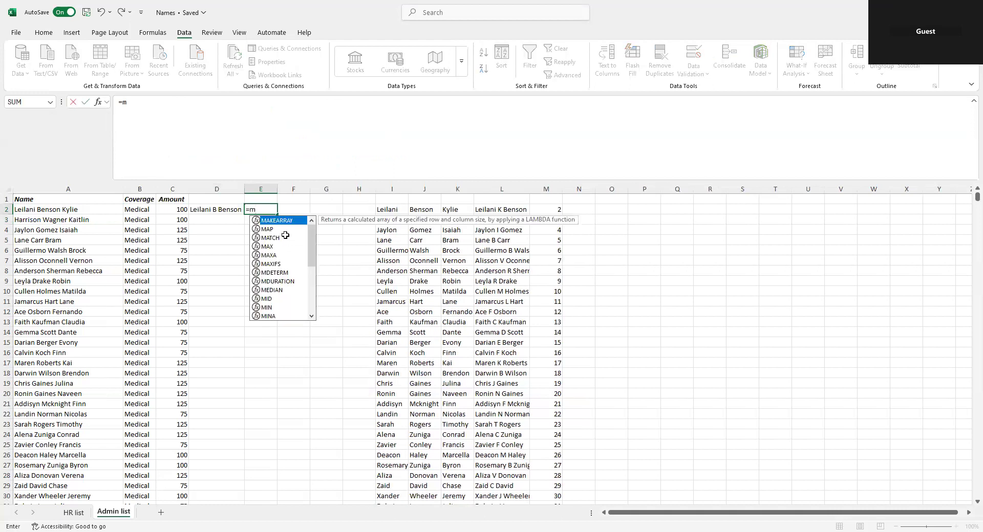
{"action": "double_click", "coordinate": [285, 238]}
{"action": "key", "text": "Left"}
{"action": "type", "text": ","}
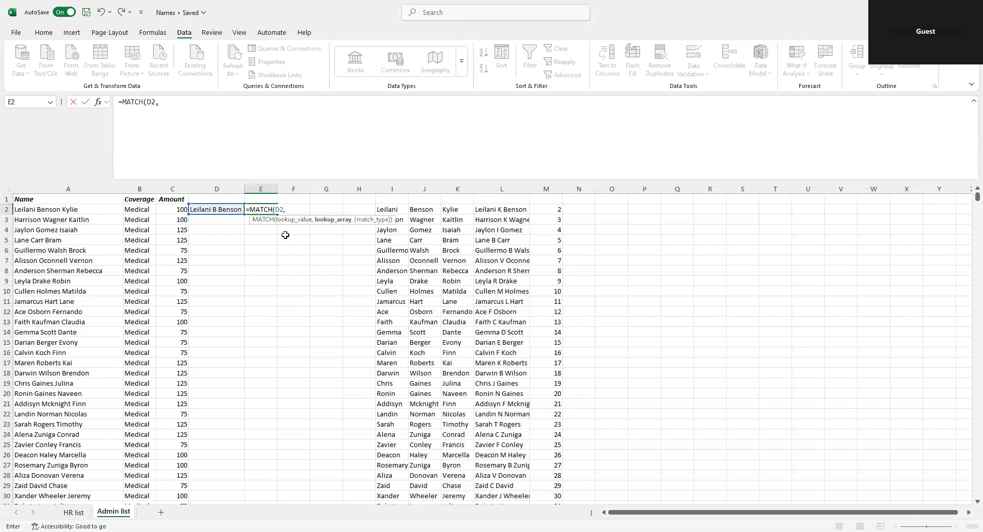
{"action": "type", "text": ",0)"}
{"action": "left_click", "coordinate": [286, 210]}
{"action": "left_click", "coordinate": [73, 512]}
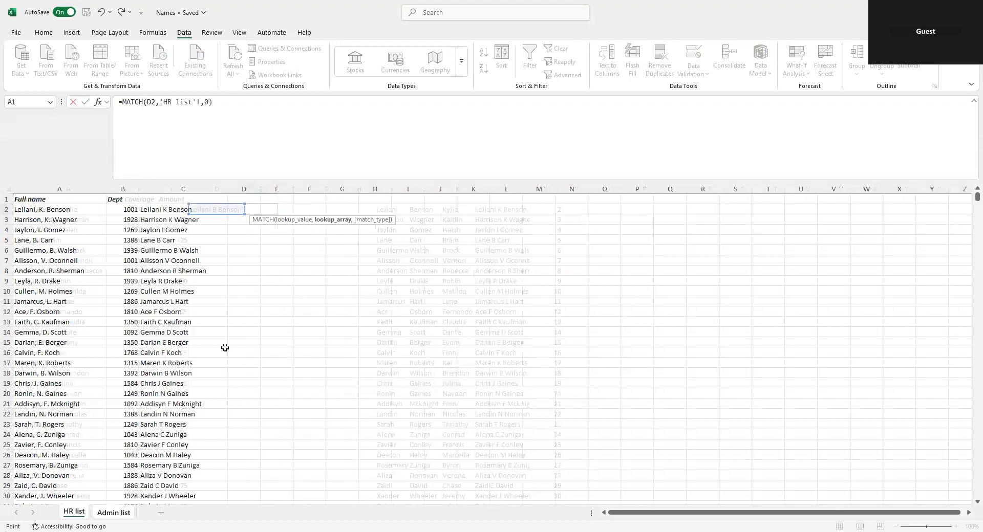
{"action": "left_click", "coordinate": [166, 191]}
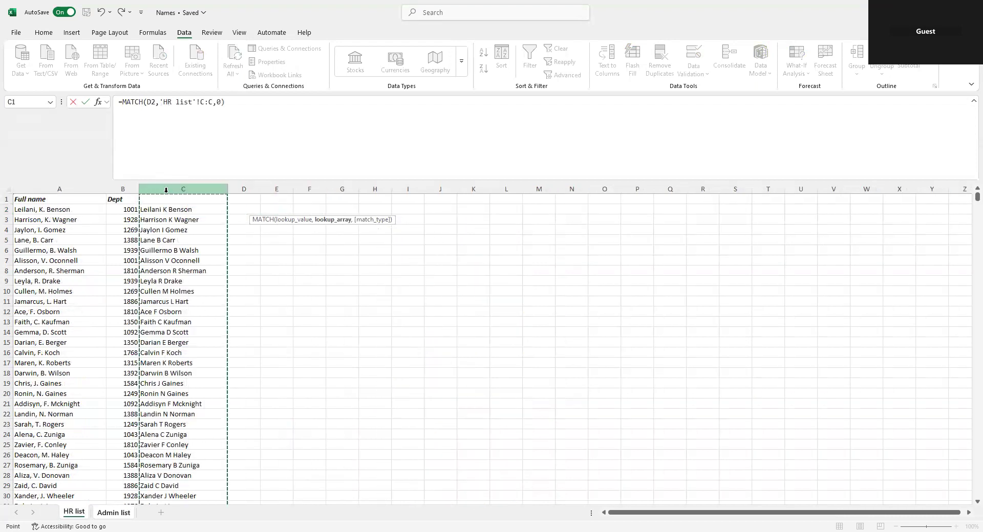
{"action": "key", "text": "Return"}
{"action": "left_click", "coordinate": [266, 209]}
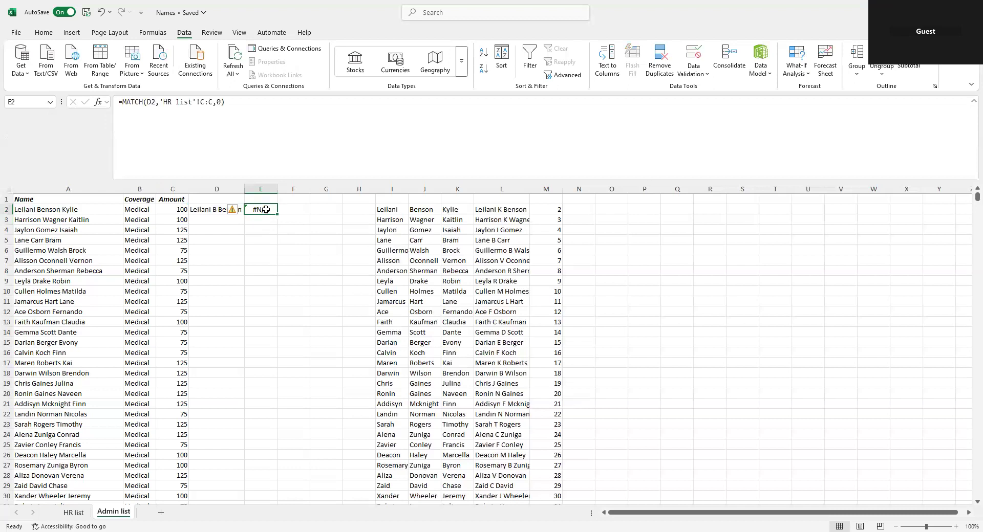
In D2's LET formula, change the LEFT function's text argument from secondValue to thirdValue
{"action": "left_click", "coordinate": [205, 211]}
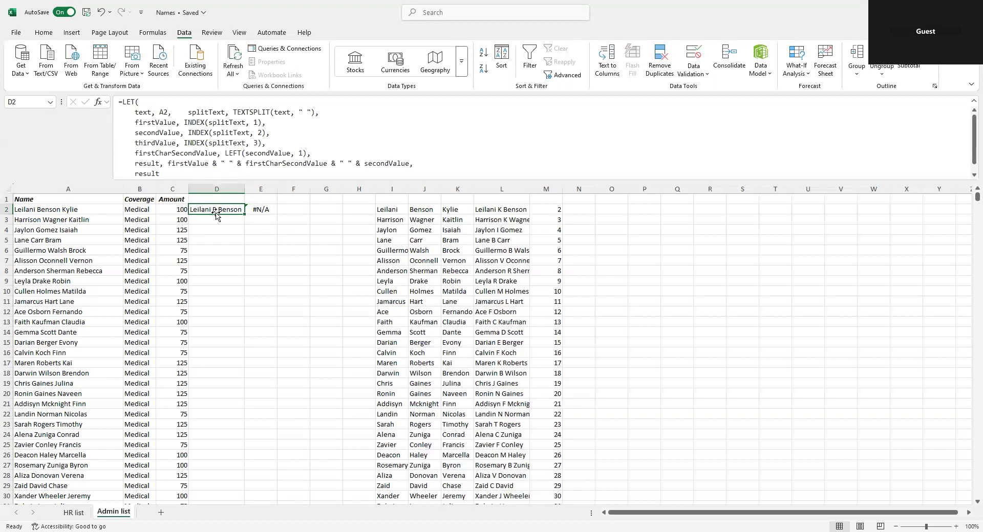
{"action": "left_click", "coordinate": [246, 153]}
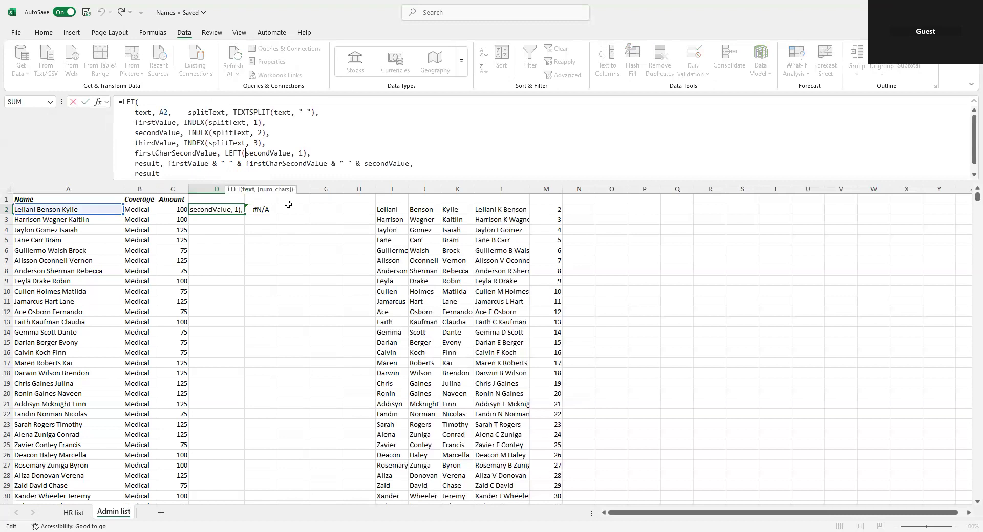
{"action": "key", "text": "Delete"}
{"action": "key", "text": "Delete"}
{"action": "key", "text": "Delete"}
{"action": "key", "text": "Delete"}
{"action": "key", "text": "Delete"}
{"action": "key", "text": "Delete"}
{"action": "type", "text": "third"}
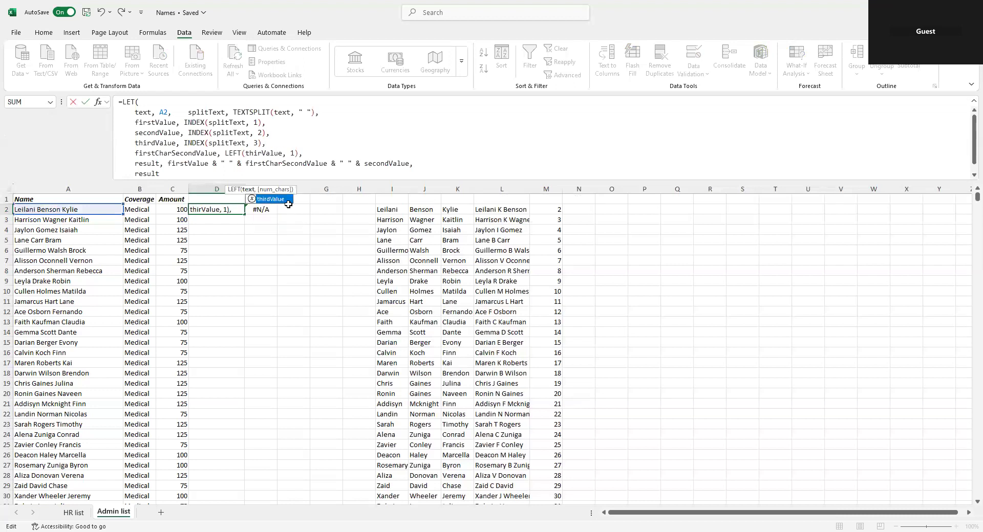
Rename the LET variable firstCharSecondValue to firstCharThirdValue where it is defined
{"action": "left_click", "coordinate": [197, 152]}
{"action": "left_click", "coordinate": [197, 152]}
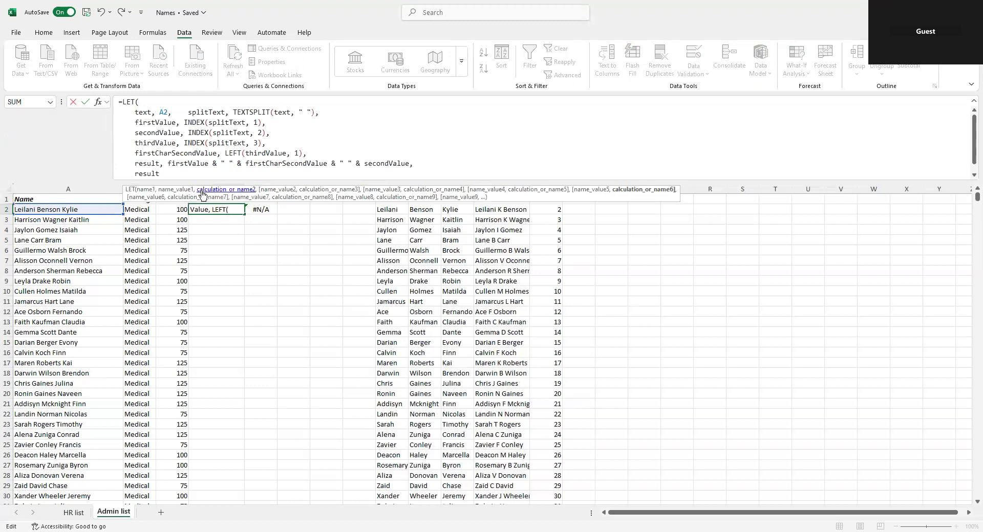
{"action": "key", "text": "BackSpace"}
{"action": "key", "text": "BackSpace"}
{"action": "key", "text": "BackSpace"}
{"action": "key", "text": "BackSpace"}
{"action": "key", "text": "BackSpace"}
{"action": "key", "text": "BackSpace"}
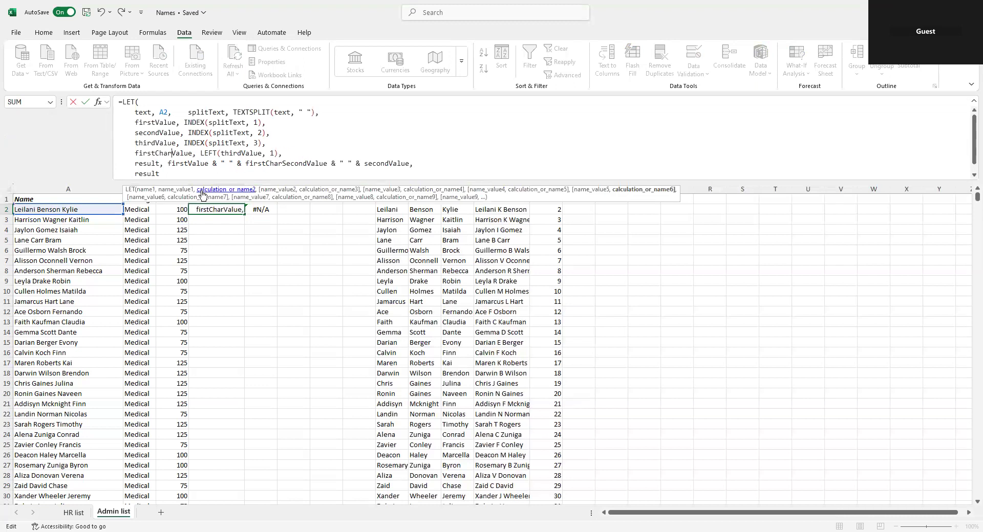
{"action": "type", "text": "Third"}
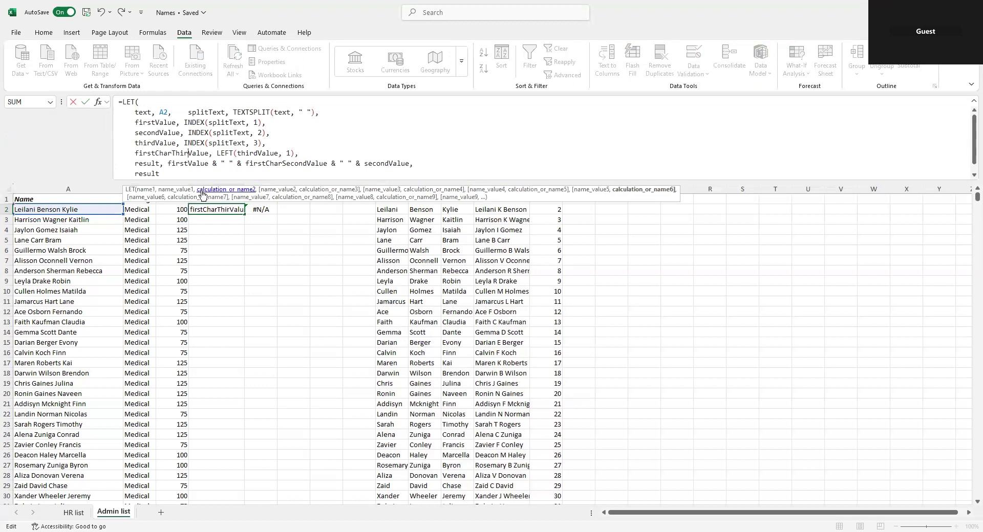
Replace firstCharSecondValue with firstCharThirdValue in the result expression and enter the corrected LET formula in D2
{"action": "left_click", "coordinate": [282, 163]}
{"action": "key", "text": "shift+Right"}
{"action": "key", "text": "shift+Right"}
{"action": "key", "text": "shift+Right"}
{"action": "key", "text": "shift+Right"}
{"action": "key", "text": "shift+Right"}
{"action": "key", "text": "shift+Right"}
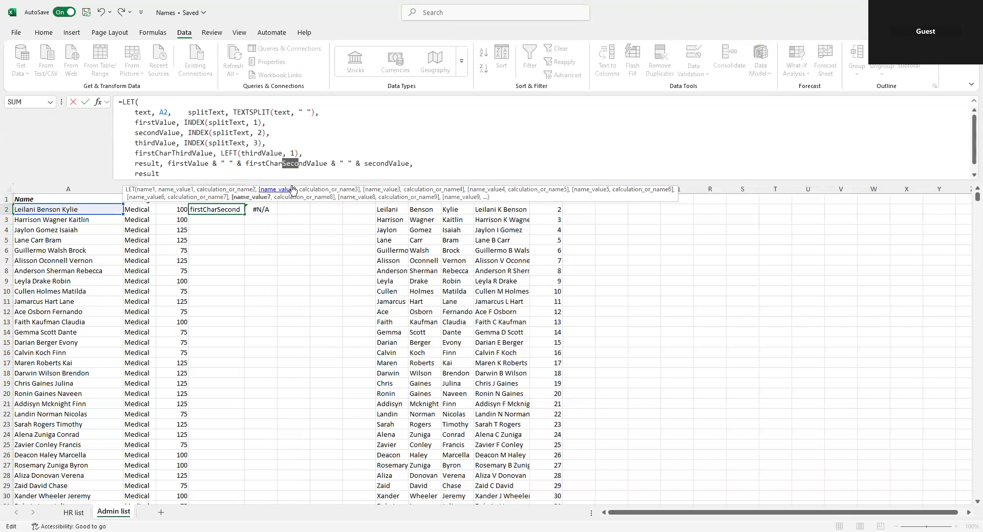
{"action": "key", "text": "BackSpace"}
{"action": "type", "text": "Thi"}
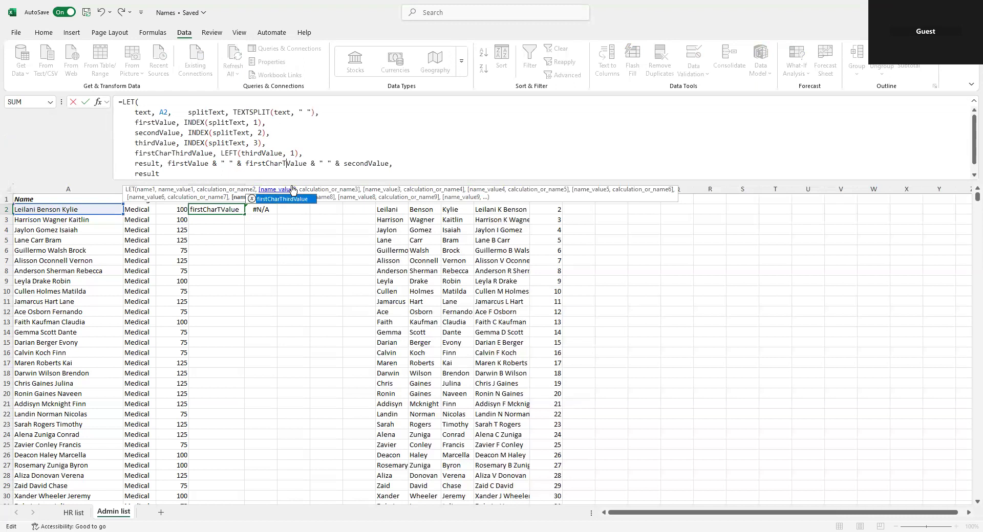
{"action": "type", "text": "rd"}
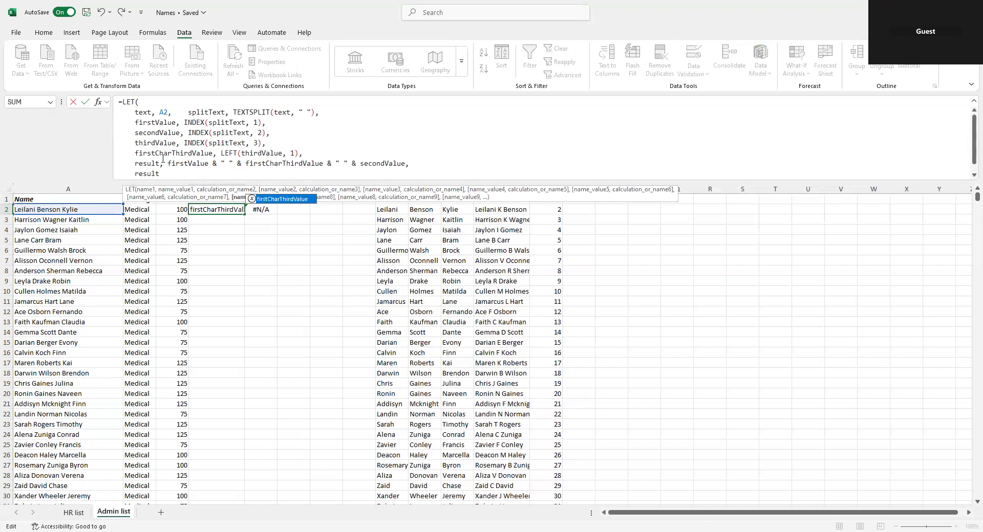
{"action": "left_click_drag", "start_coordinate": [965, 181], "coordinate": [963, 200]}
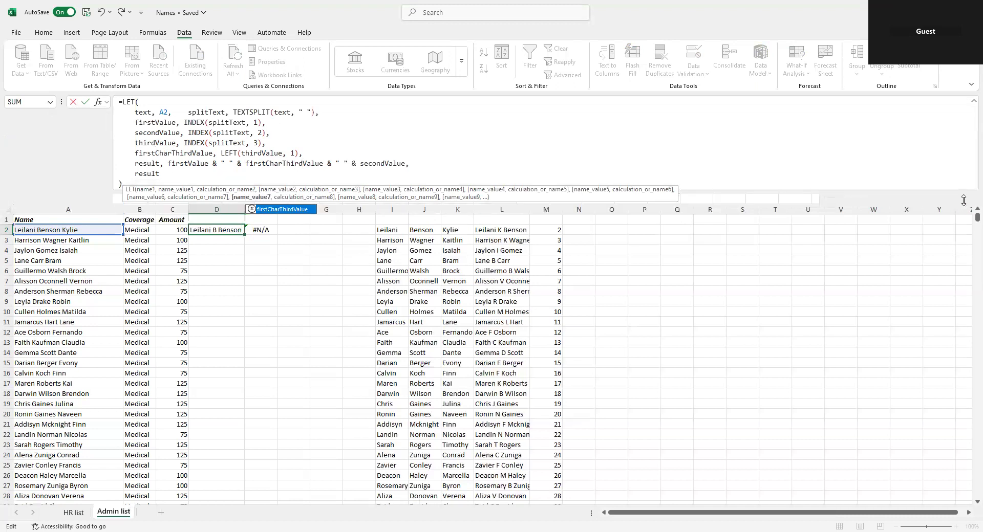
{"action": "left_click", "coordinate": [124, 181]}
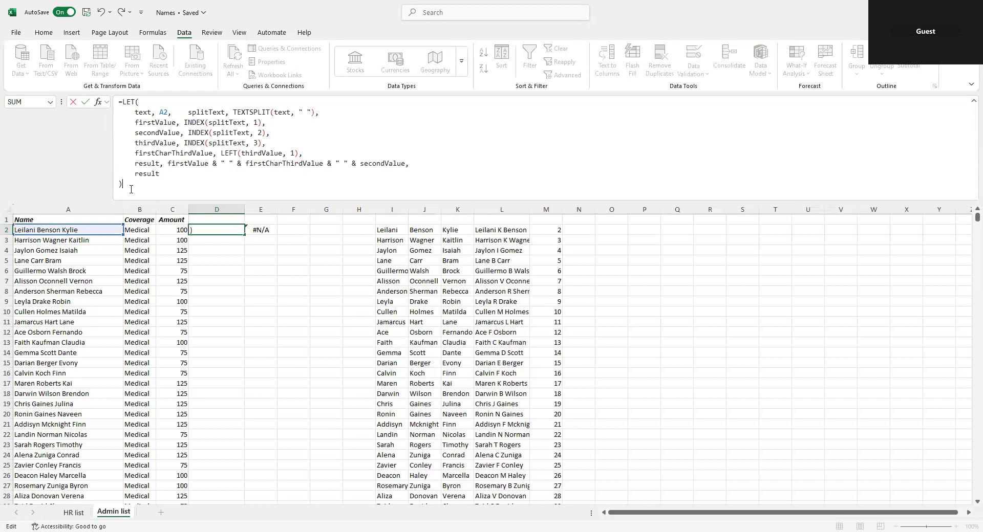
{"action": "key", "text": "Return"}
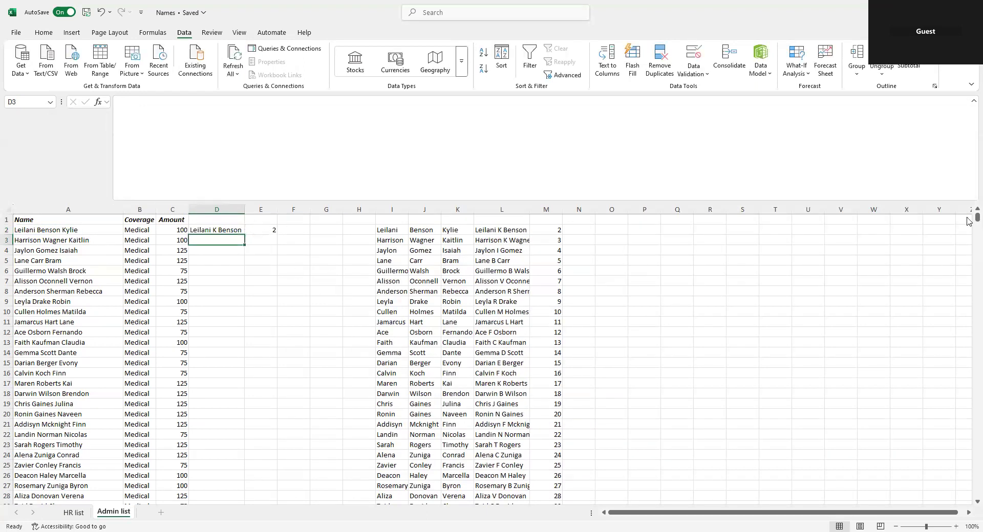
Collapse the formula bar and fill the LET formula in D2 and the MATCH formula in E2 down their columns
{"action": "left_click", "coordinate": [971, 102]}
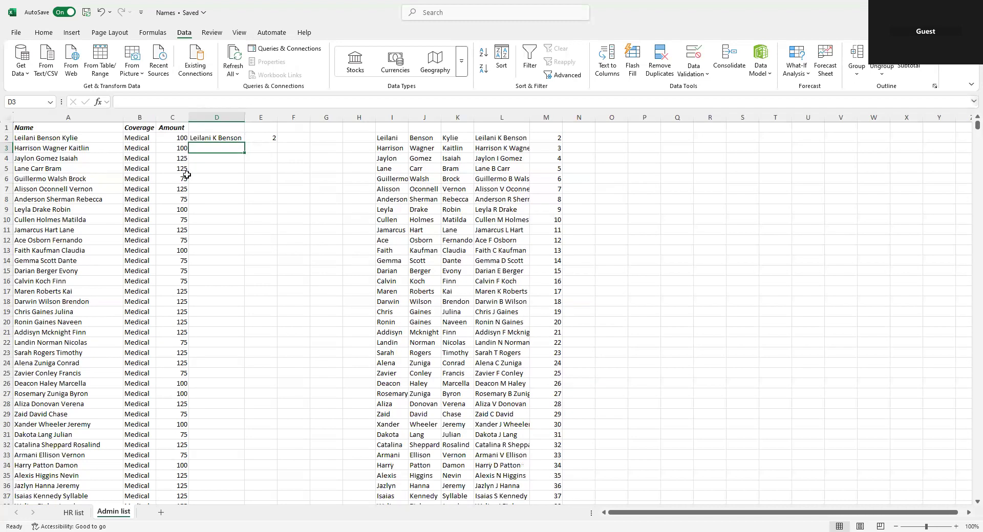
{"action": "left_click", "coordinate": [212, 139]}
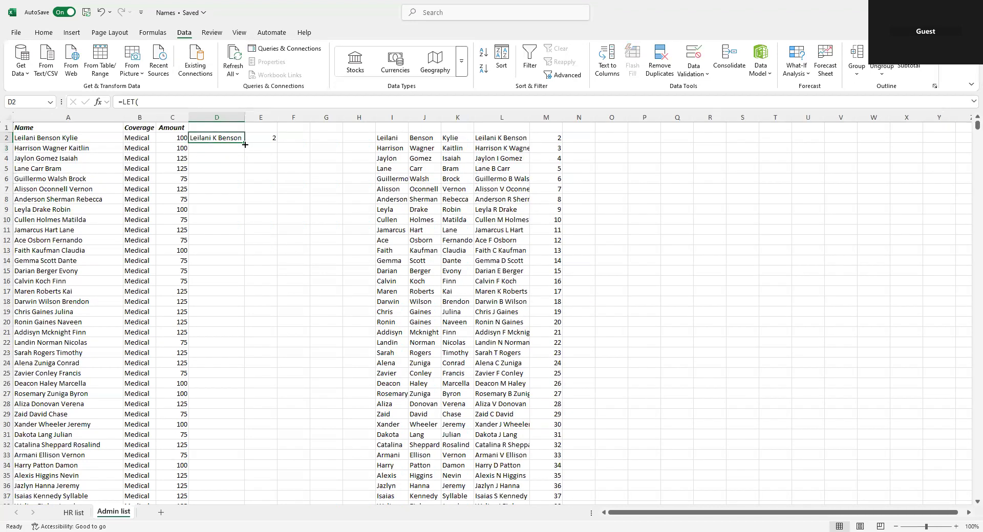
{"action": "double_click", "coordinate": [245, 145]}
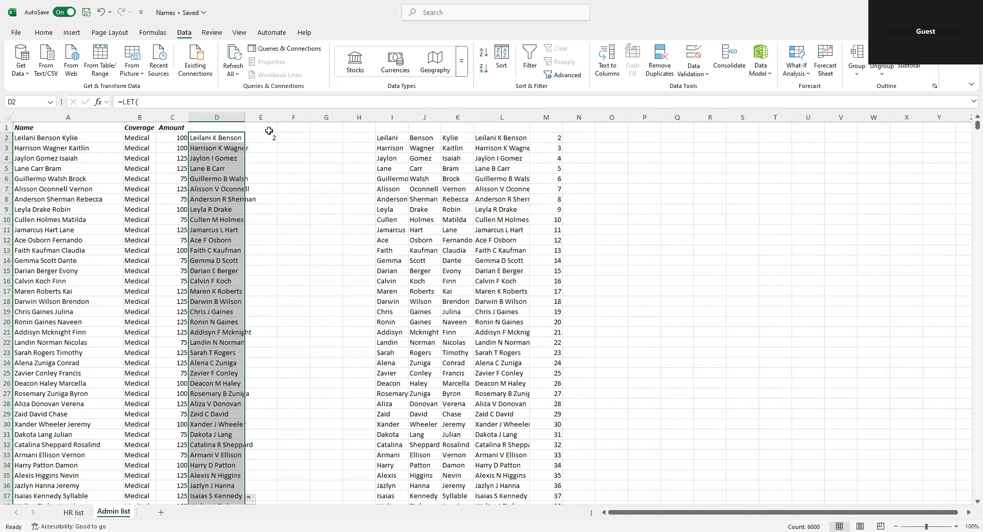
{"action": "left_click", "coordinate": [266, 138]}
{"action": "double_click", "coordinate": [277, 143]}
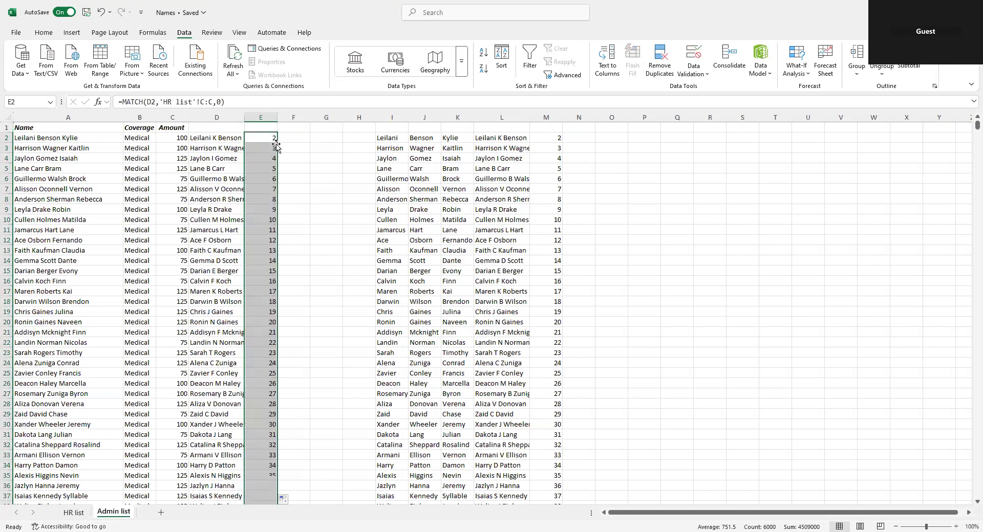
{"action": "left_click", "coordinate": [268, 128]}
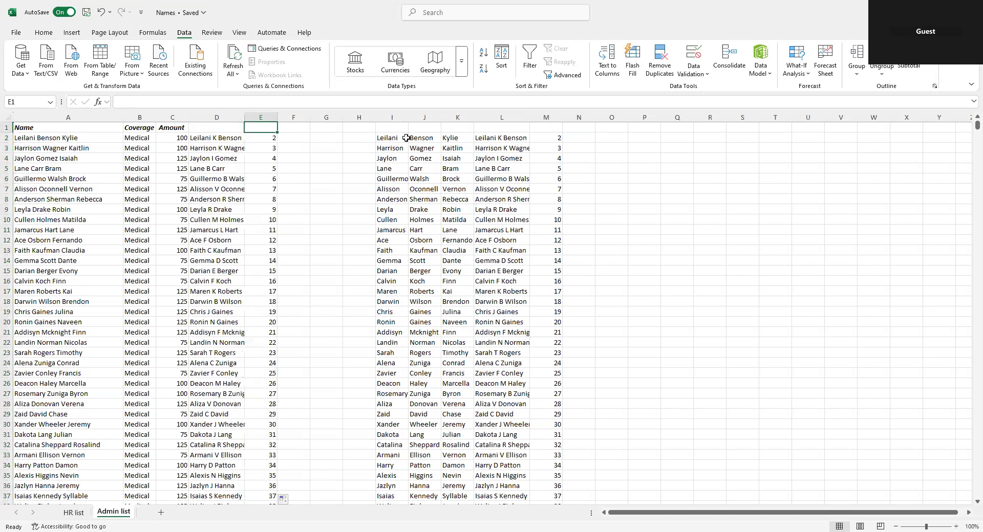
Enter a formula in N2 comparing D2 with L2 (=D2=L2) and fill it down the column
{"action": "left_click", "coordinate": [589, 140]}
{"action": "type", "text": "="}
{"action": "key", "text": "Left"}
{"action": "key", "text": "Left"}
{"action": "key", "text": "Left"}
{"action": "key", "text": "Left"}
{"action": "key", "text": "Left"}
{"action": "key", "text": "Left"}
{"action": "key", "text": "Left"}
{"action": "key", "text": "Left"}
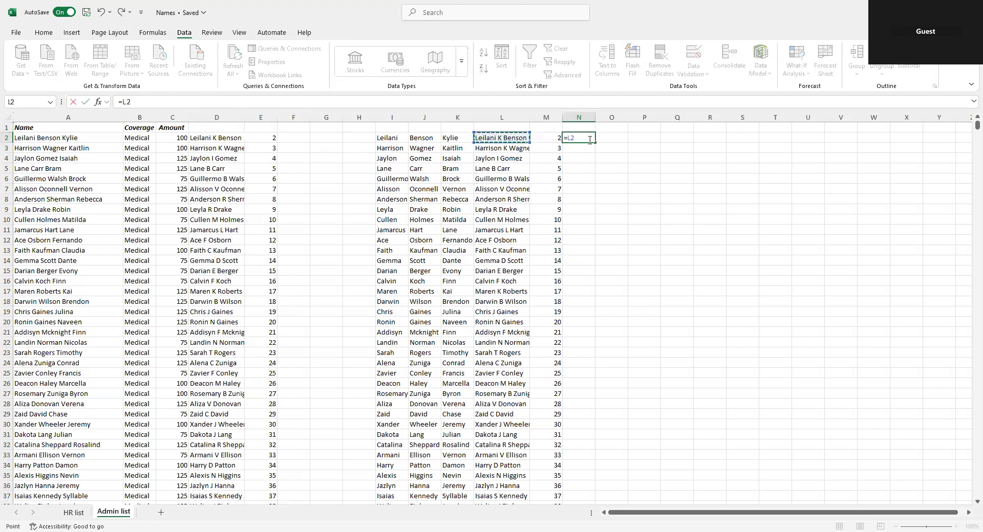
{"action": "key", "text": "Left"}
{"action": "key", "text": "Left"}
{"action": "type", "text": "="}
{"action": "key", "text": "Left"}
{"action": "key", "text": "Left"}
{"action": "key", "text": "Return"}
{"action": "left_click", "coordinate": [589, 139]}
{"action": "double_click", "coordinate": [594, 142]}
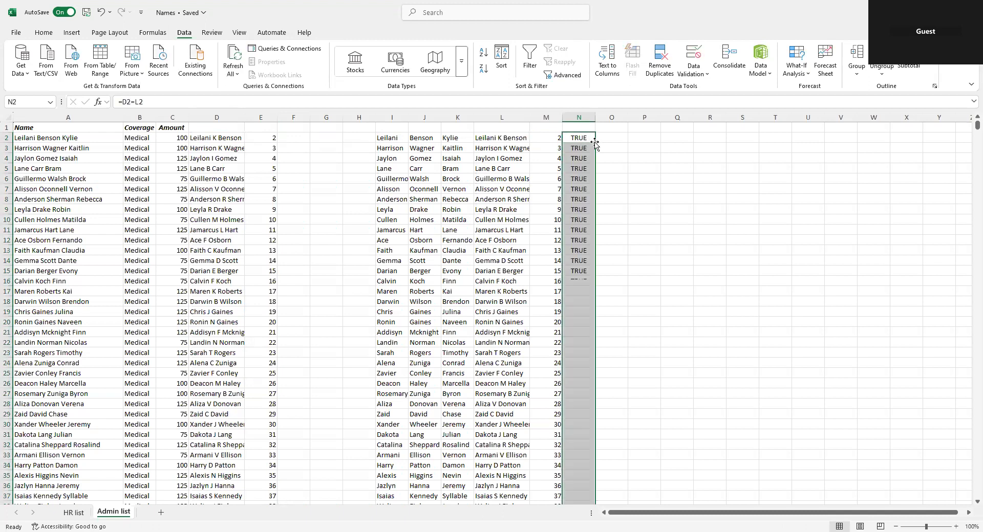
Add filters to the header row through column N and check which values column N's filter lists
{"action": "left_click_drag", "start_coordinate": [578, 128], "coordinate": [63, 115]}
{"action": "left_click", "coordinate": [529, 60]}
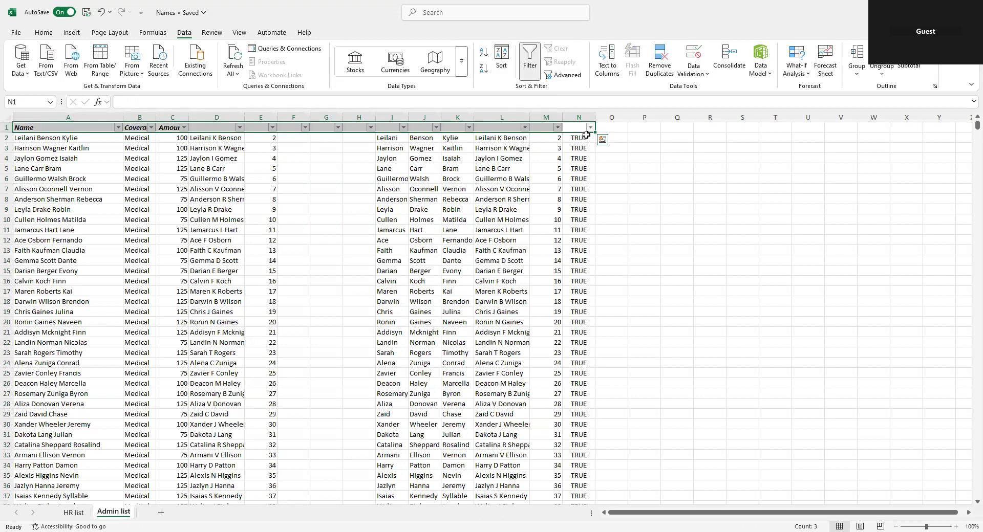
{"action": "left_click", "coordinate": [581, 138]}
{"action": "left_click", "coordinate": [590, 128]}
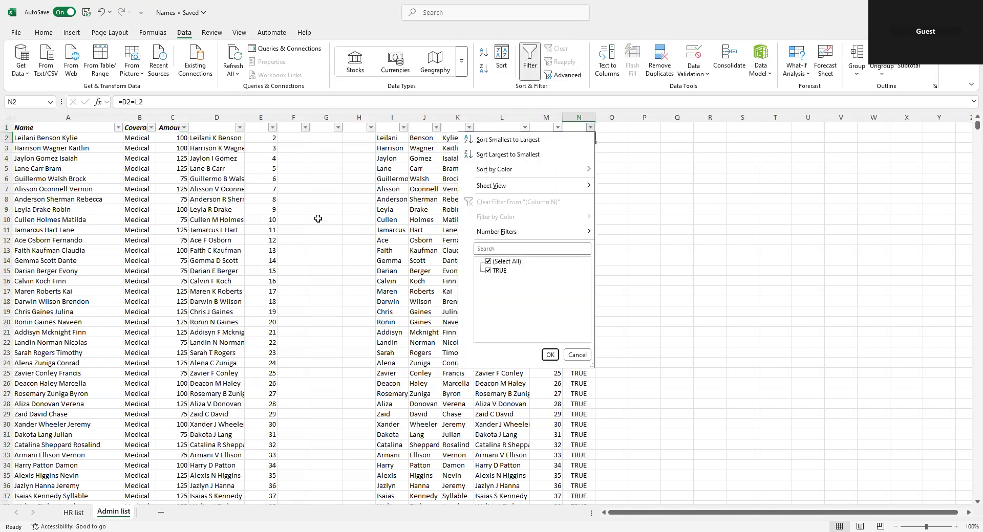
{"action": "left_click", "coordinate": [305, 196]}
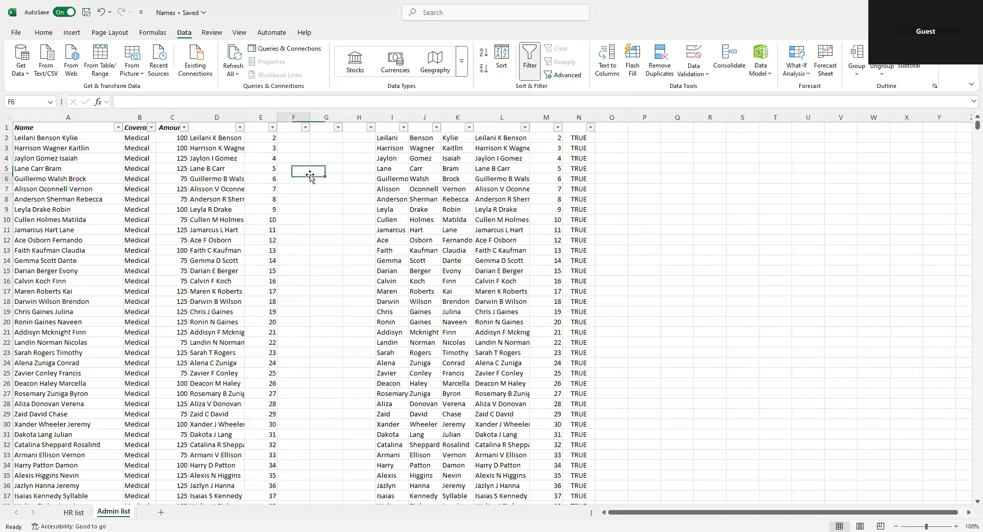
Review the LET formula in D2 and the helper-column concatenation formula in L2
{"action": "left_click", "coordinate": [210, 143]}
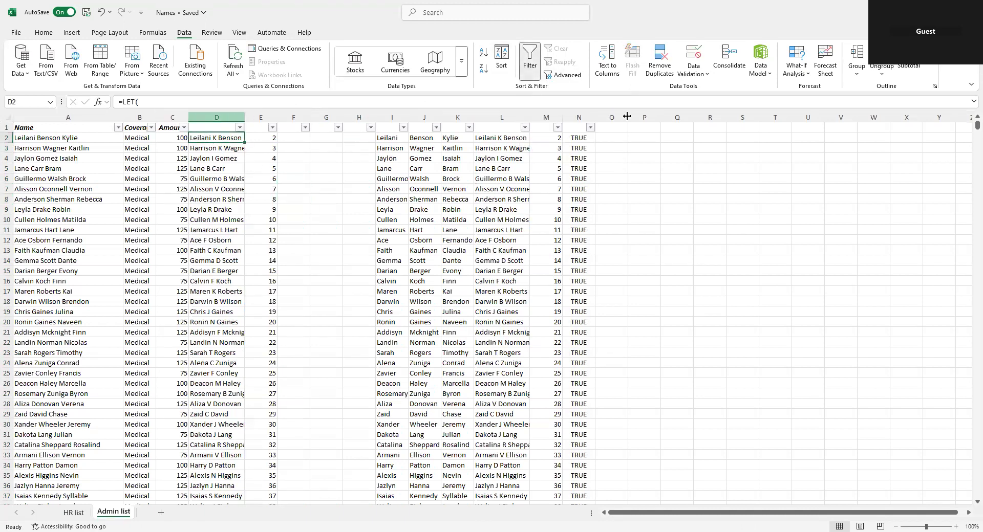
{"action": "left_click", "coordinate": [385, 136]}
{"action": "left_click", "coordinate": [508, 139]}
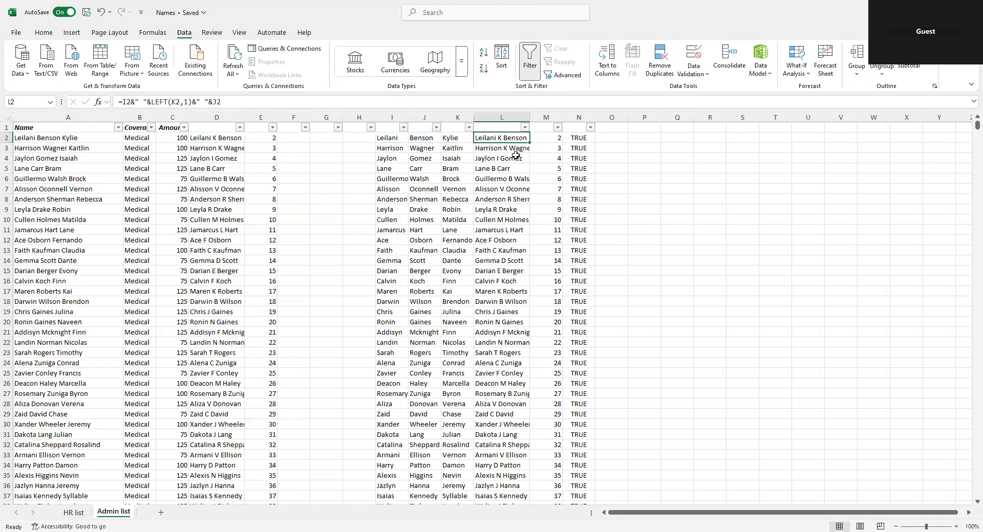
{"action": "left_click", "coordinate": [323, 139]}
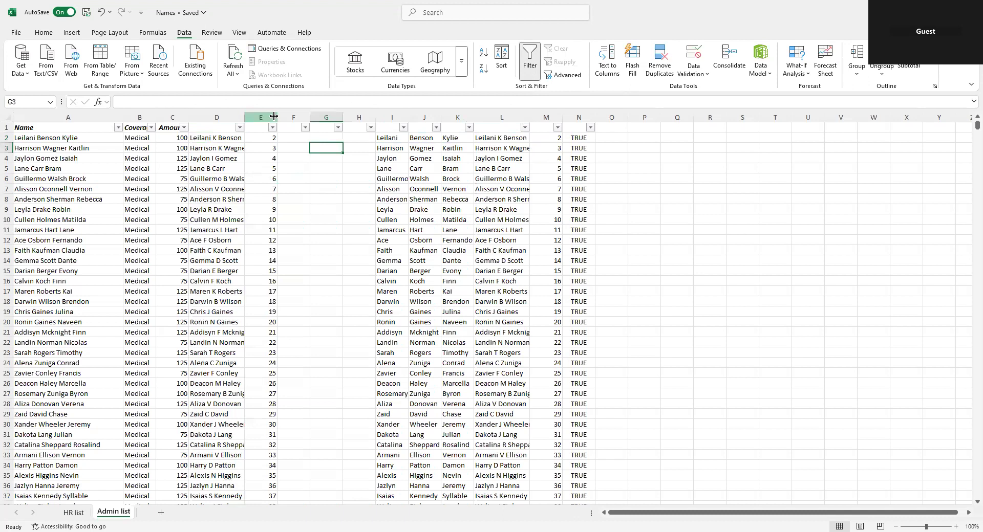
Remove the header filters and delete the helper columns from F through N on the Admin list
{"action": "left_click", "coordinate": [301, 119]}
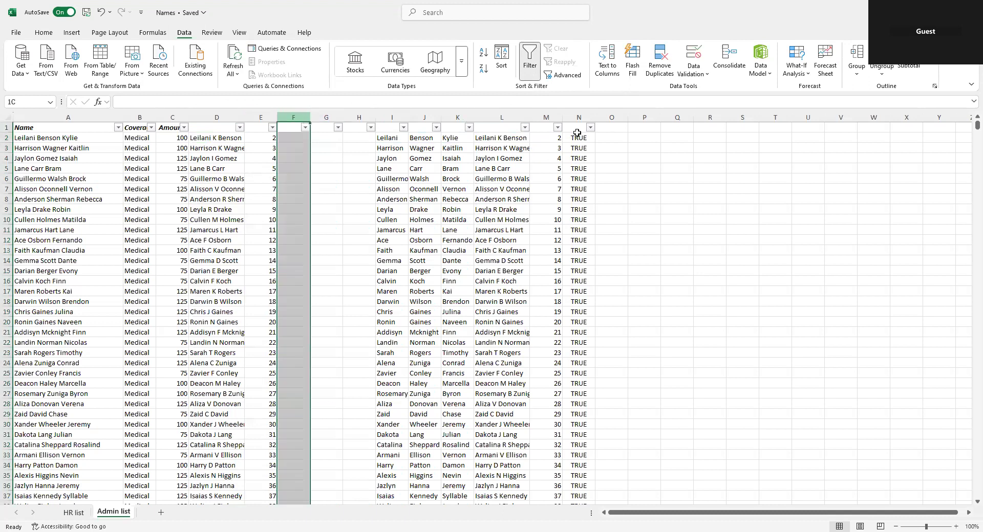
{"action": "key", "text": "ctrl+shift+l"}
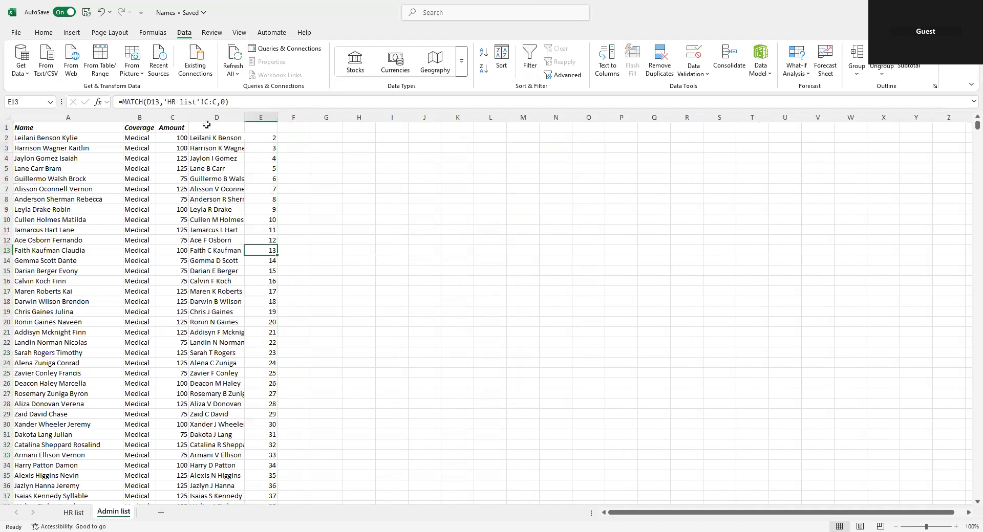
{"action": "left_click", "coordinate": [208, 126]}
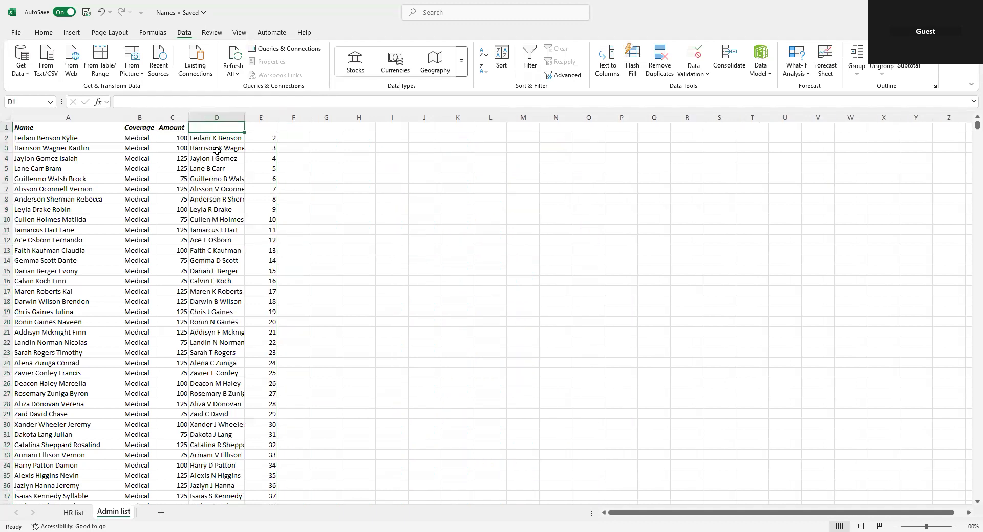
Insert a blank column between the Amount column and the LET formula column
{"action": "left_click", "coordinate": [210, 116]}
{"action": "right_click", "coordinate": [209, 115]}
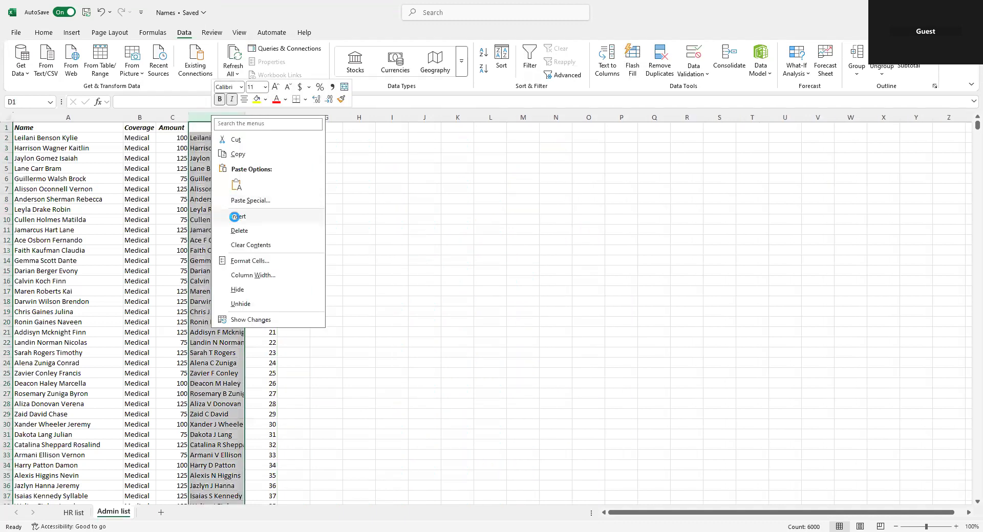
{"action": "left_click", "coordinate": [235, 217]}
{"action": "left_click", "coordinate": [234, 130]}
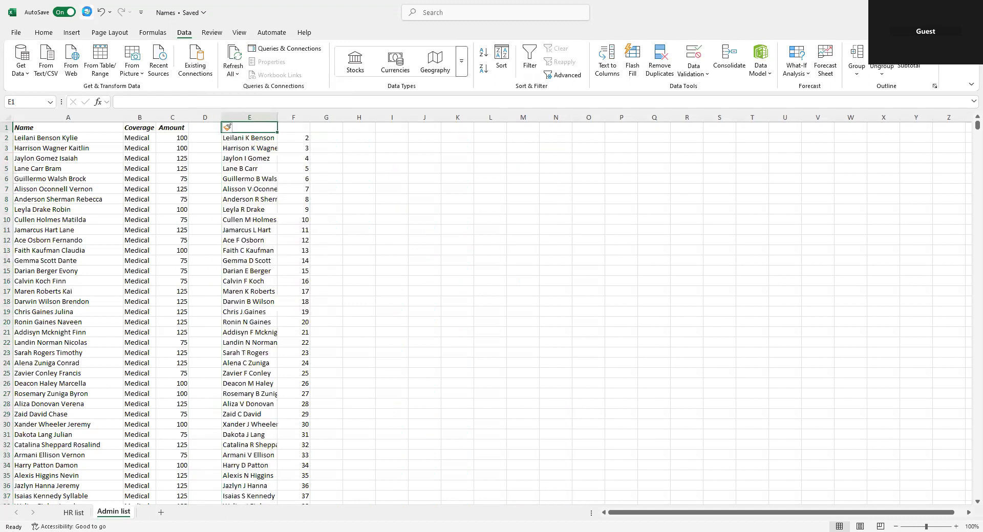
Add a new worksheet and name it Allocation
{"action": "left_click", "coordinate": [161, 512]}
{"action": "right_click", "coordinate": [161, 513]}
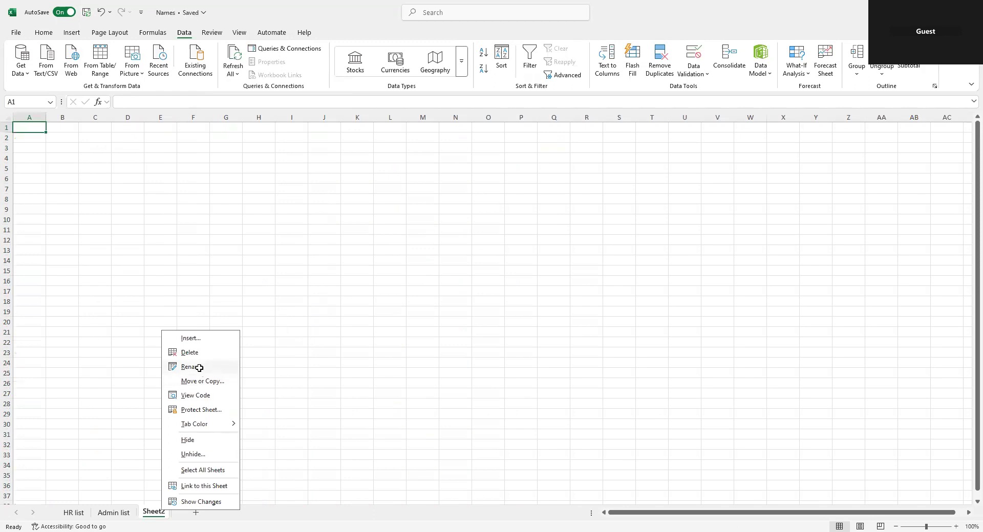
{"action": "left_click", "coordinate": [199, 367]}
{"action": "type", "text": "Allocation"}
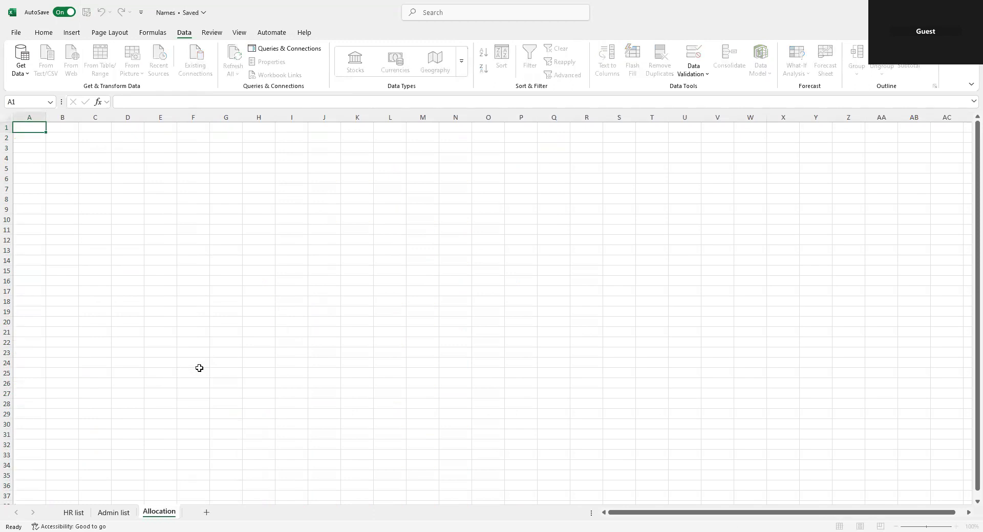
{"action": "key", "text": "Return"}
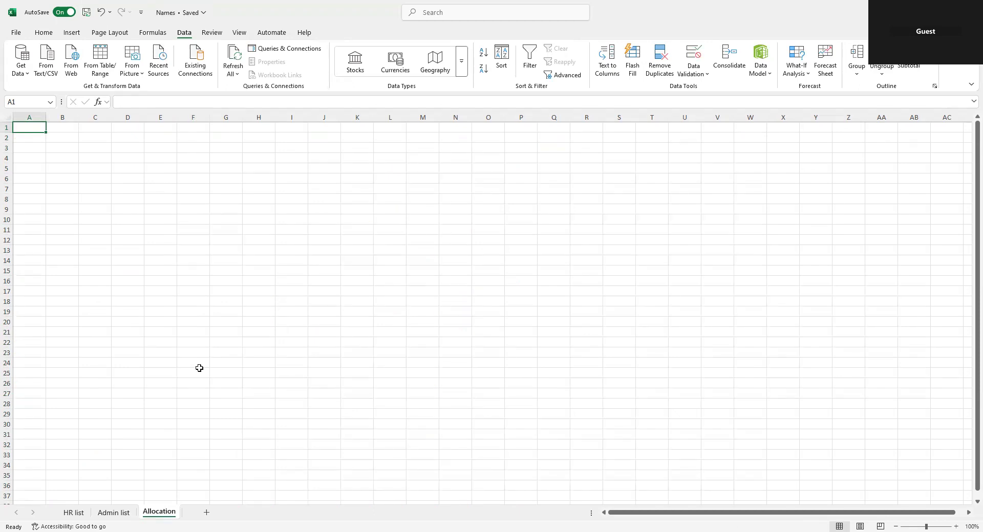
On the HR list, use Advanced Filter to copy the unique records of Dept column B to G1
{"action": "left_click", "coordinate": [44, 32]}
{"action": "left_click", "coordinate": [75, 513]}
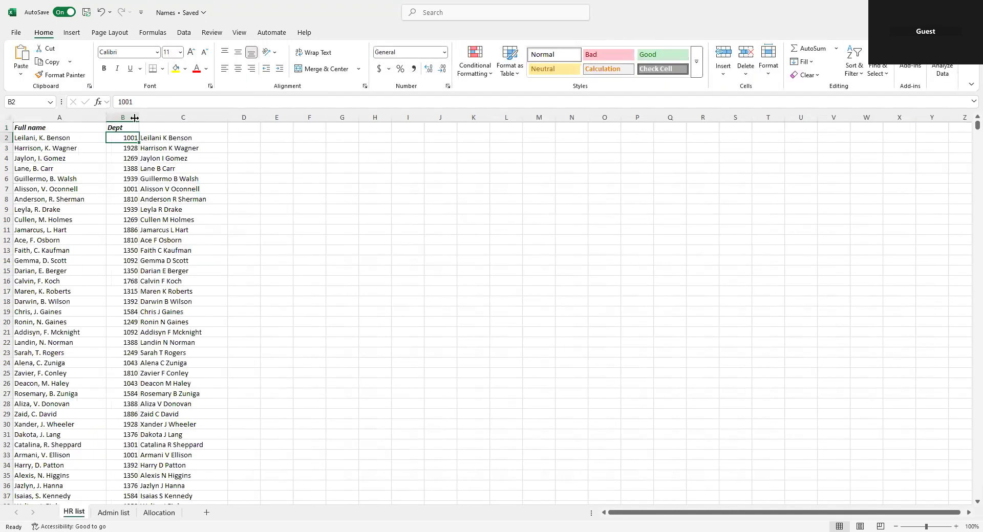
{"action": "left_click", "coordinate": [184, 32]}
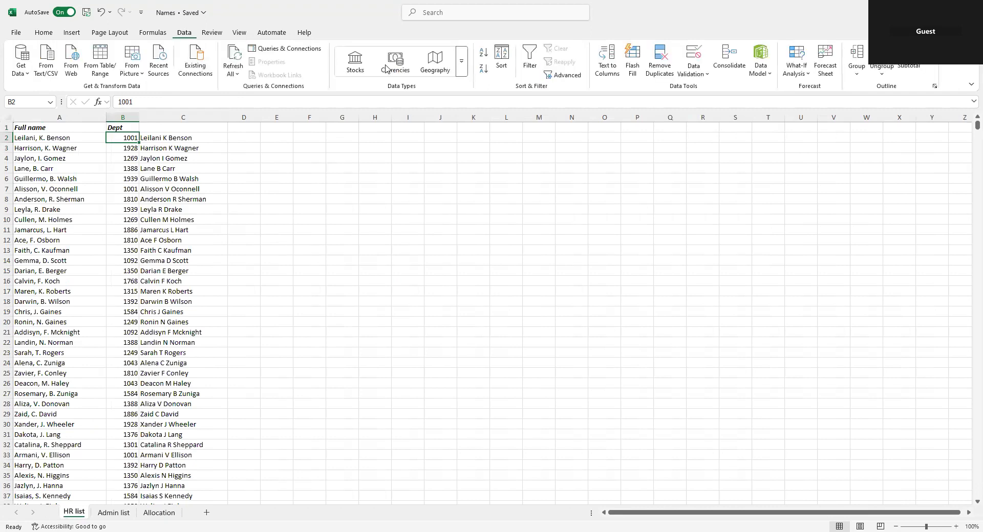
{"action": "left_click", "coordinate": [567, 75]}
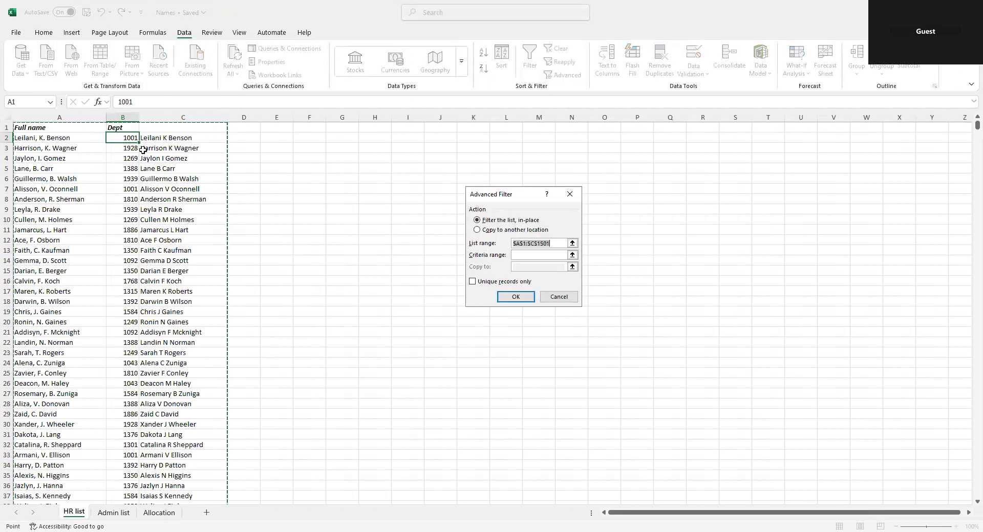
{"action": "left_click", "coordinate": [122, 117]}
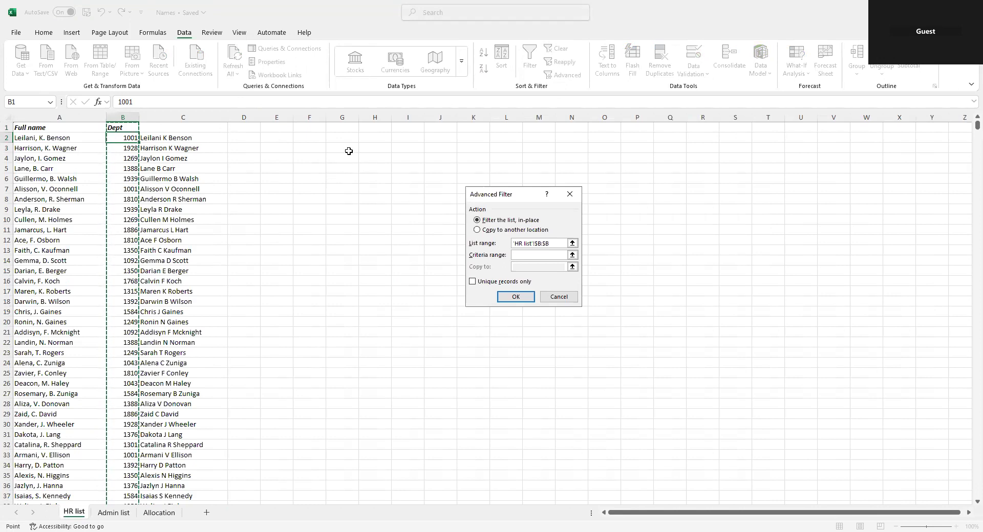
{"action": "left_click", "coordinate": [512, 230]}
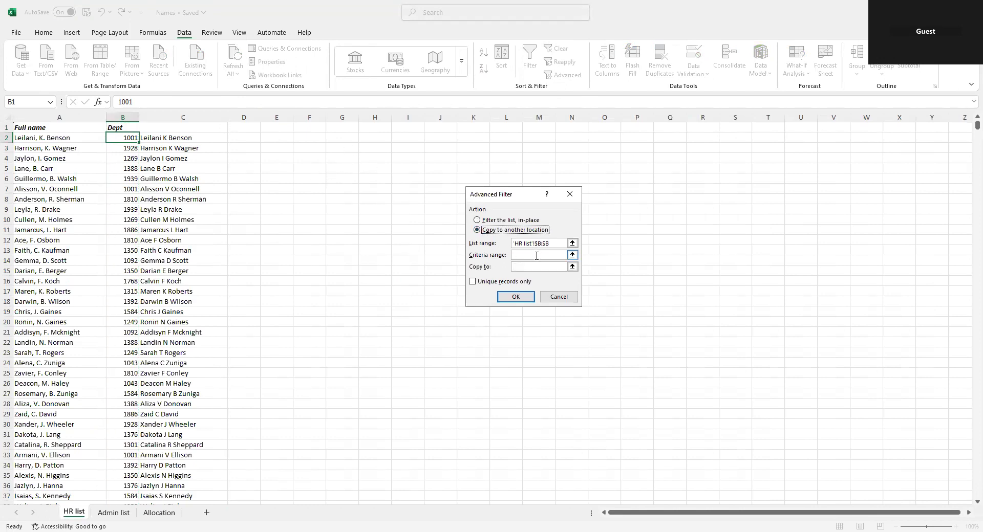
{"action": "left_click", "coordinate": [531, 267]}
{"action": "left_click", "coordinate": [507, 282]}
{"action": "left_click", "coordinate": [516, 297]}
Copy the unique department list in G1:G21 and paste it as values at B1 of the Allocation sheet
{"action": "left_click_drag", "start_coordinate": [344, 129], "coordinate": [344, 330]}
{"action": "key", "text": "ctrl+c"}
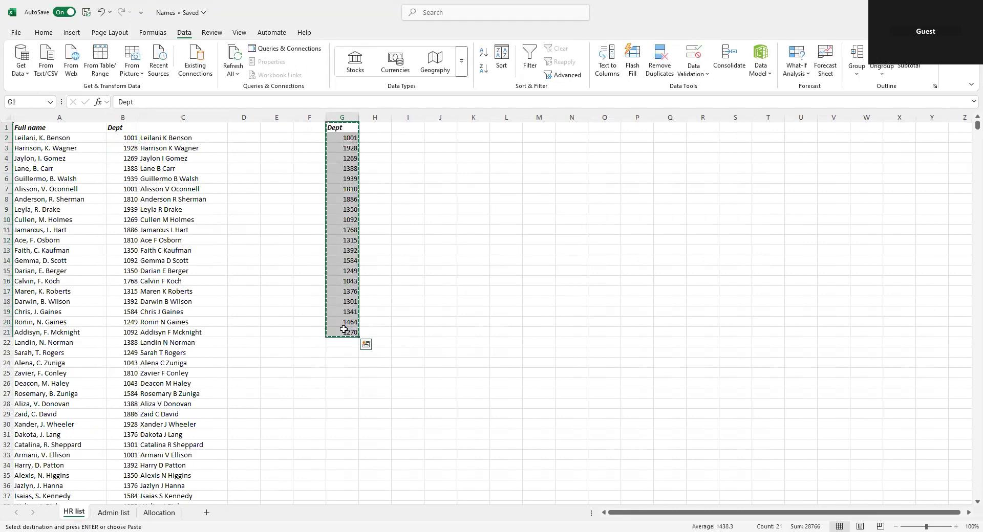
{"action": "left_click", "coordinate": [159, 512]}
{"action": "left_click", "coordinate": [63, 129]}
{"action": "right_click", "coordinate": [64, 130]}
{"action": "left_click", "coordinate": [102, 195]}
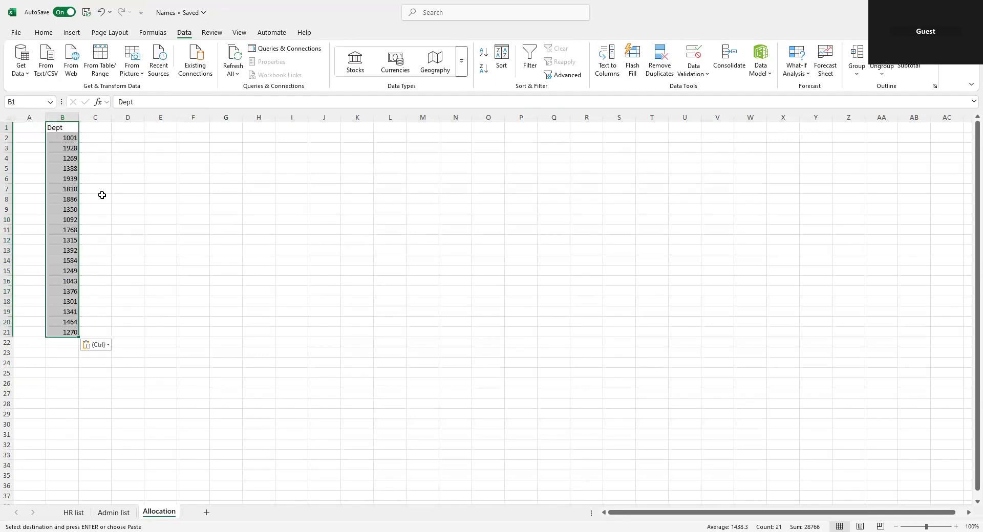
{"action": "left_click", "coordinate": [114, 512]}
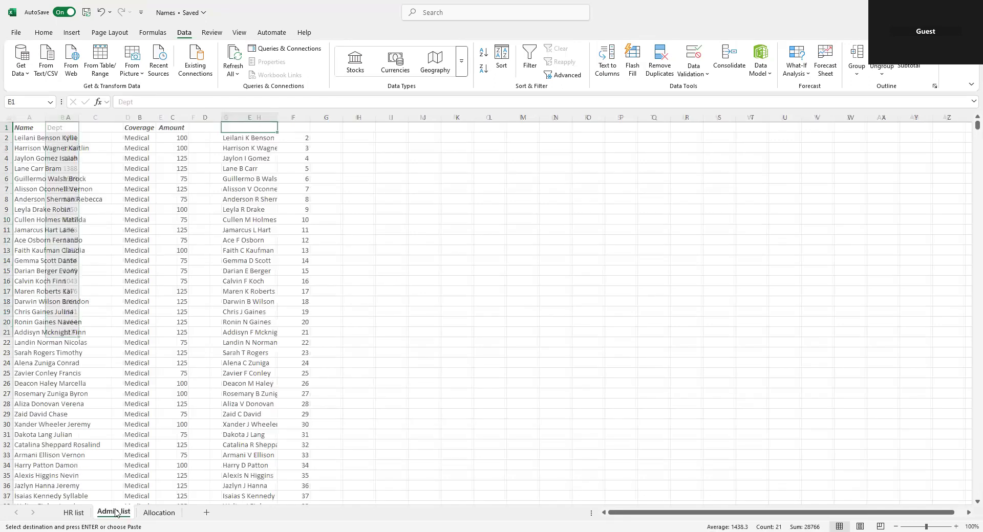
{"action": "left_click", "coordinate": [146, 138]}
{"action": "left_click", "coordinate": [146, 128]}
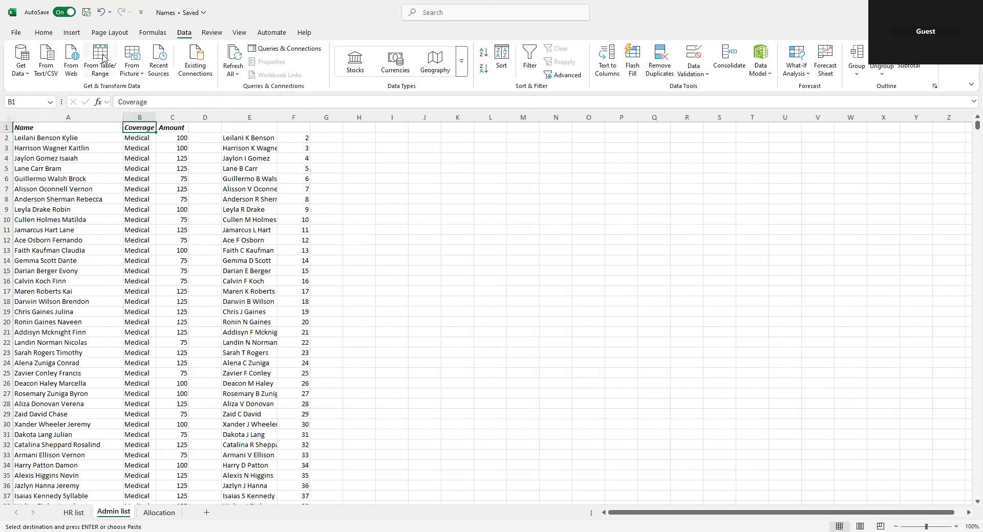
{"action": "left_click", "coordinate": [157, 509]}
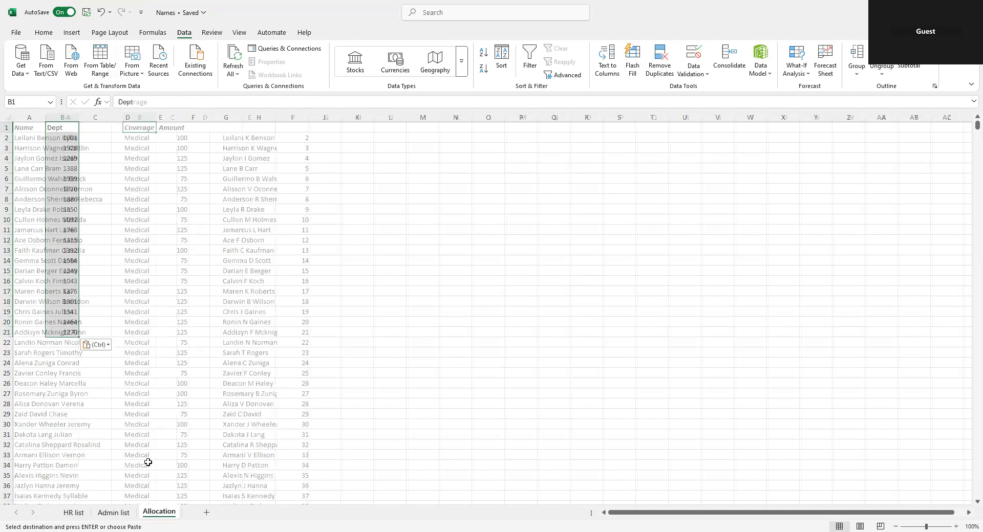
On the Admin list, use Advanced Filter to copy the unique records of Coverage column B to K1
{"action": "left_click", "coordinate": [114, 512]}
{"action": "left_click", "coordinate": [456, 129]}
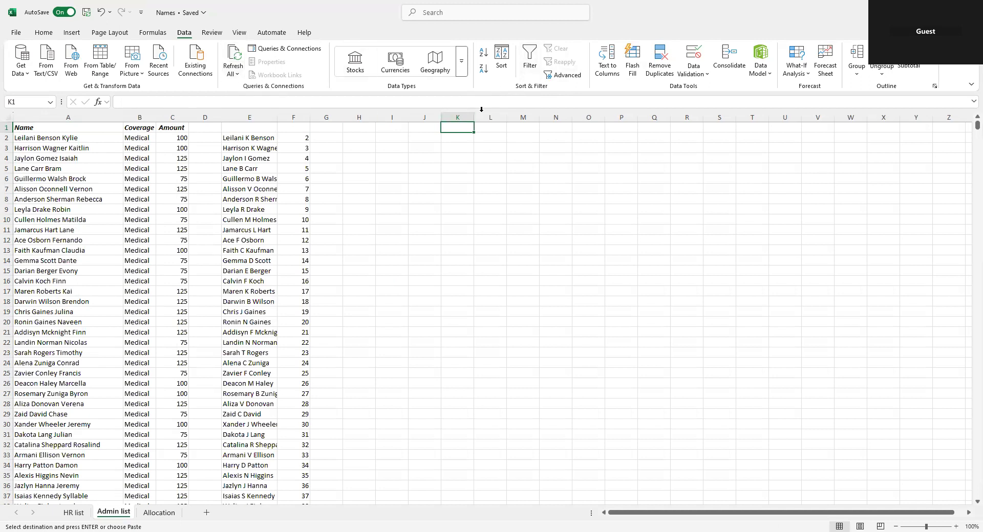
{"action": "left_click", "coordinate": [563, 74]}
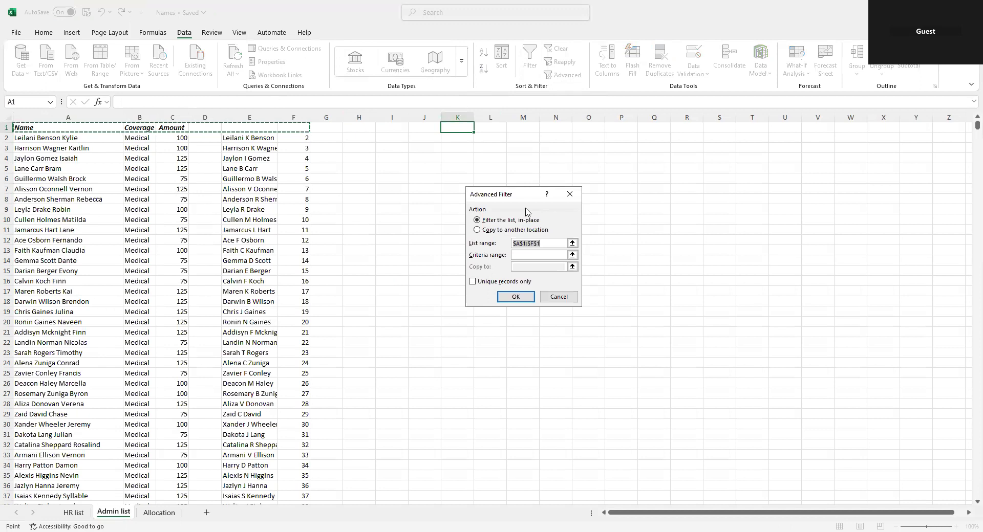
{"action": "left_click", "coordinate": [139, 118]}
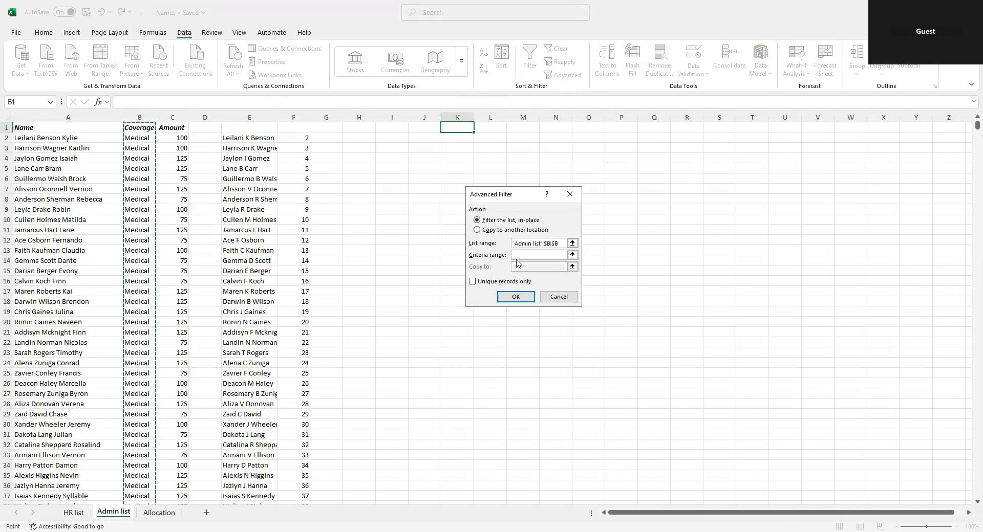
{"action": "left_click", "coordinate": [492, 230]}
{"action": "left_click", "coordinate": [521, 266]}
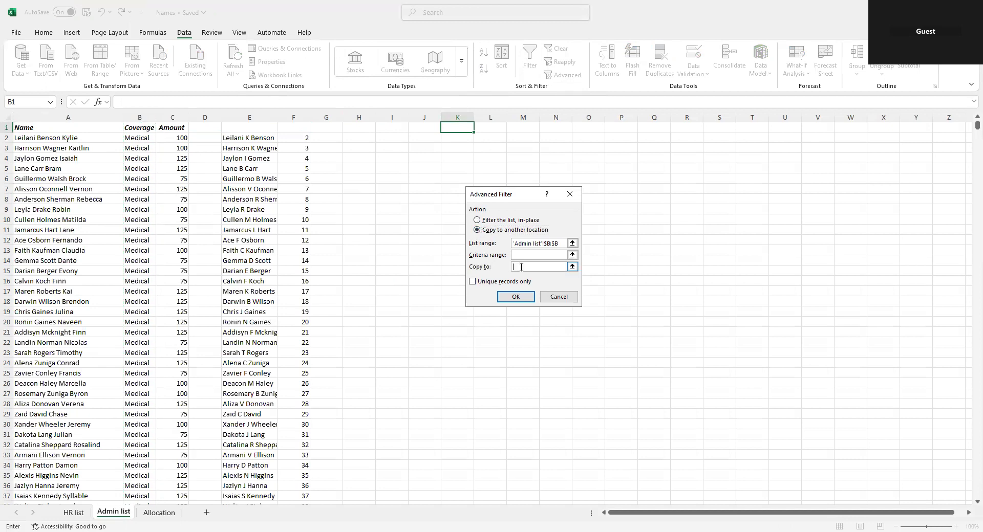
{"action": "left_click", "coordinate": [505, 282]}
{"action": "left_click", "coordinate": [517, 297]}
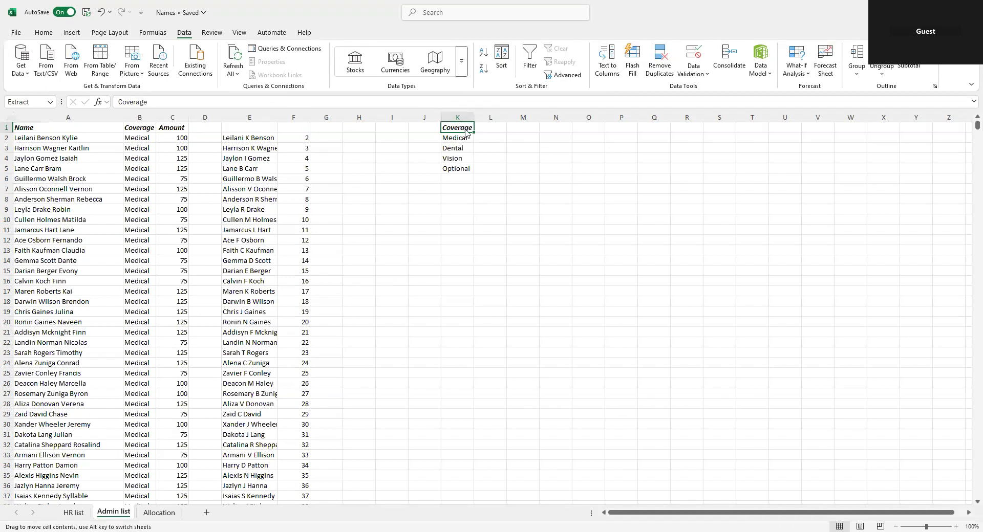
{"action": "left_click", "coordinate": [527, 304]}
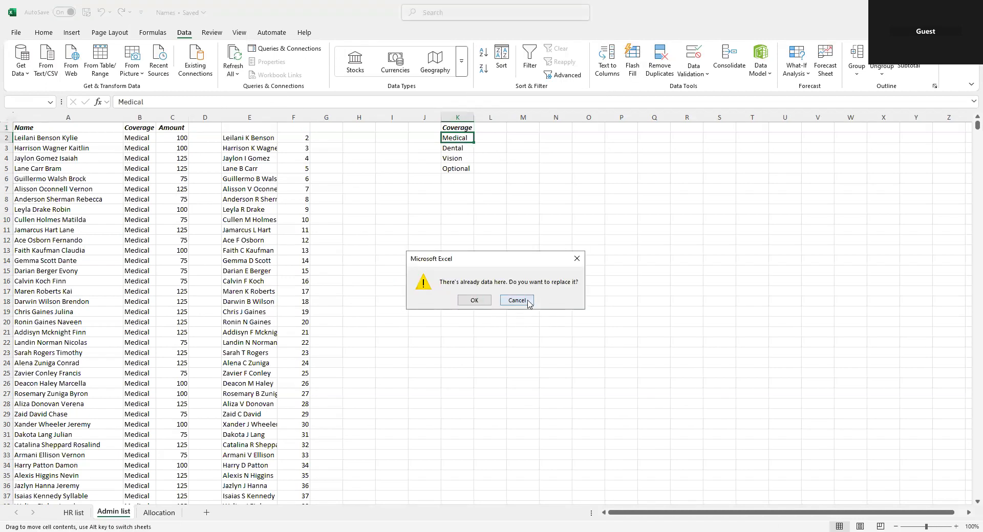
Copy the coverage types in K2:K5 and paste them as values at I2 of the Allocation sheet
{"action": "left_click_drag", "start_coordinate": [462, 138], "coordinate": [464, 169]}
{"action": "key", "text": "ctrl+c"}
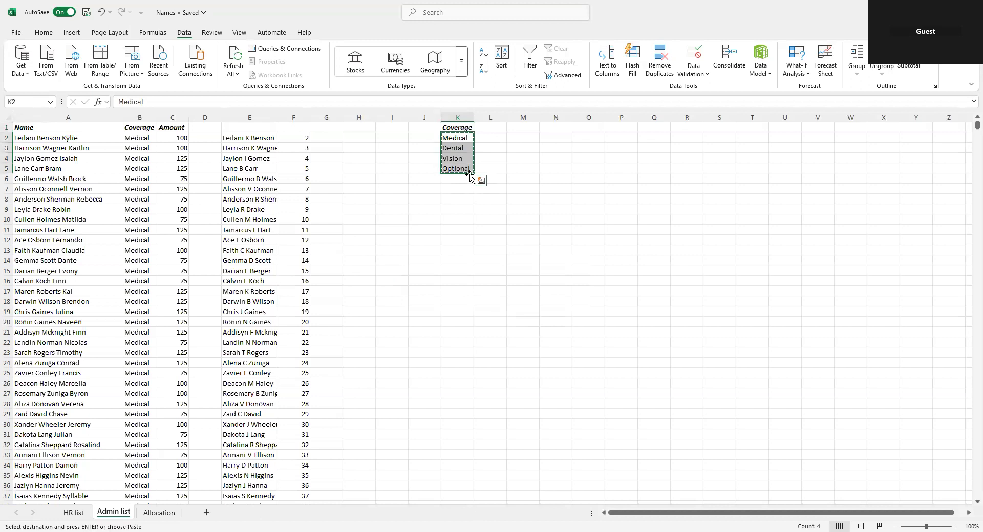
{"action": "left_click", "coordinate": [162, 513]}
{"action": "left_click", "coordinate": [35, 137]}
{"action": "left_click", "coordinate": [292, 137]}
{"action": "right_click", "coordinate": [293, 137]}
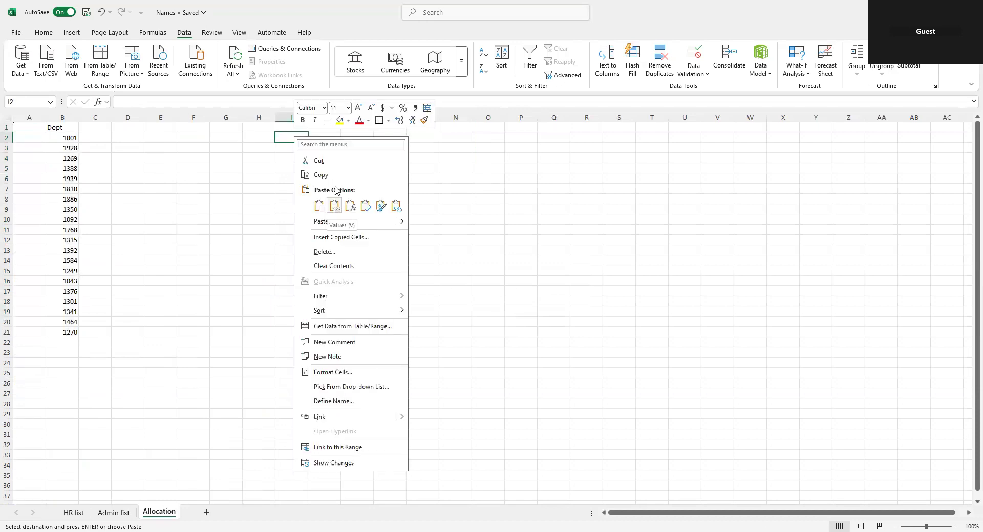
{"action": "left_click", "coordinate": [335, 206]}
Copy Medical from I2 into A2:A21 beside every department on the Allocation sheet
{"action": "left_click", "coordinate": [29, 128]}
{"action": "left_click", "coordinate": [30, 137]}
{"action": "left_click_drag", "start_coordinate": [32, 153], "coordinate": [33, 331]}
{"action": "key", "text": "ctrl+v"}
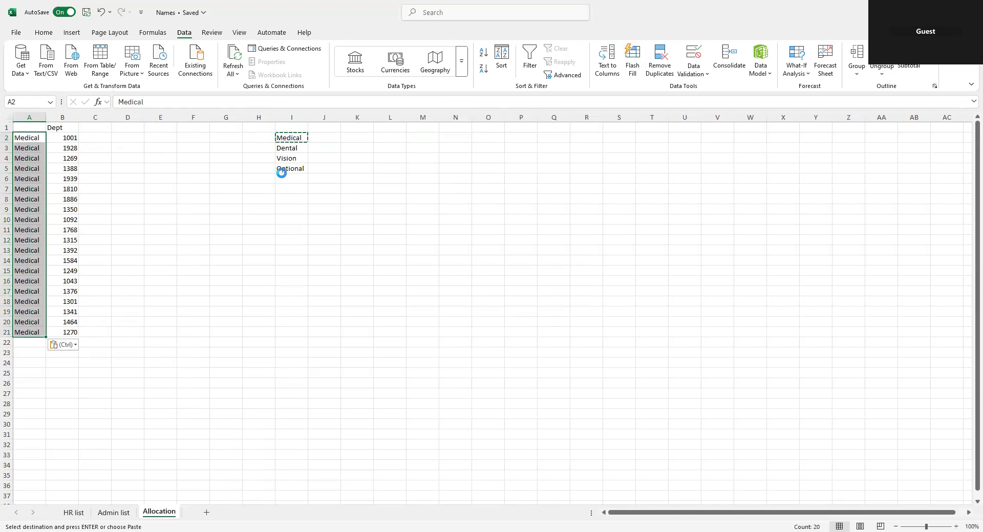
Copy the department numbers in B2:B21 and paste them three more times down column B, starting at B22, B42 and B62
{"action": "left_click", "coordinate": [292, 149]}
{"action": "left_click", "coordinate": [23, 137]}
{"action": "left_click_drag", "start_coordinate": [62, 137], "coordinate": [72, 330]}
{"action": "key", "text": "ctrl+c"}
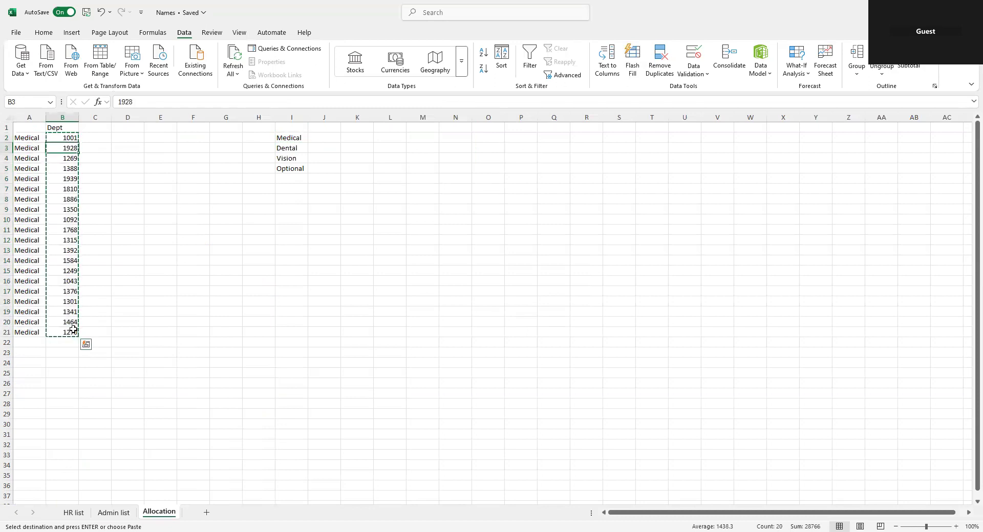
{"action": "left_click", "coordinate": [66, 342]}
{"action": "key", "text": "ctrl+v"}
{"action": "scroll", "coordinate": [105, 349], "scroll_direction": "down", "scroll_amount": 9}
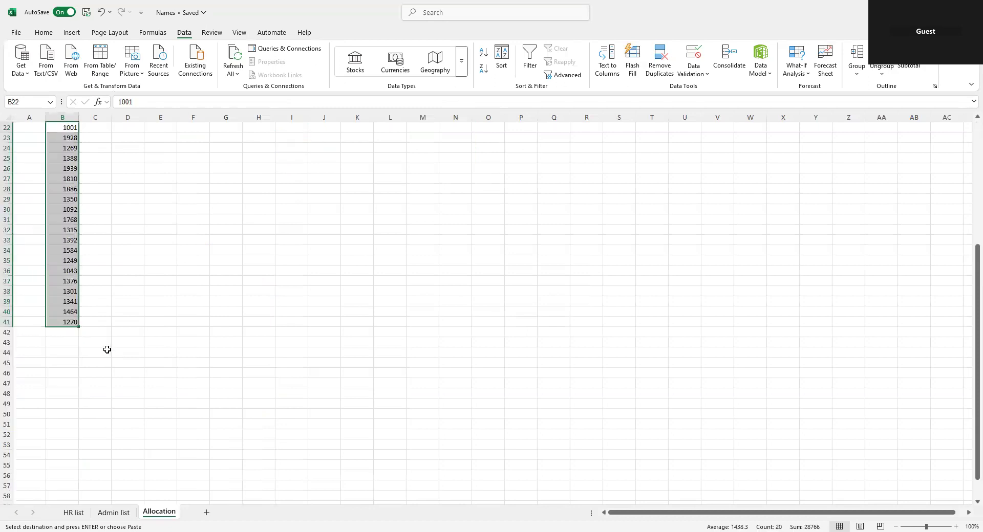
{"action": "left_click", "coordinate": [70, 271]}
{"action": "key", "text": "ctrl+v"}
{"action": "scroll", "coordinate": [98, 348], "scroll_direction": "down", "scroll_amount": 2}
{"action": "scroll", "coordinate": [97, 347], "scroll_direction": "down", "scroll_amount": 2}
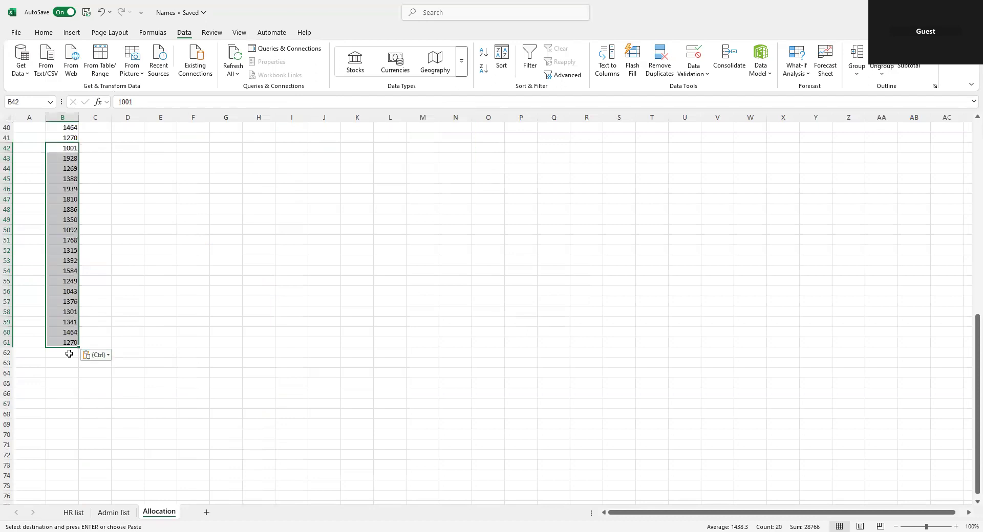
{"action": "left_click", "coordinate": [68, 351]}
{"action": "key", "text": "ctrl+v"}
Copy Dental from I3 into A22:A41 beside the second block of departments
{"action": "scroll", "coordinate": [204, 314], "scroll_direction": "up", "scroll_amount": 13}
{"action": "left_click", "coordinate": [289, 148]}
{"action": "key", "text": "ctrl+c"}
{"action": "left_click", "coordinate": [28, 342]}
{"action": "scroll", "coordinate": [41, 369], "scroll_direction": "down", "scroll_amount": 7}
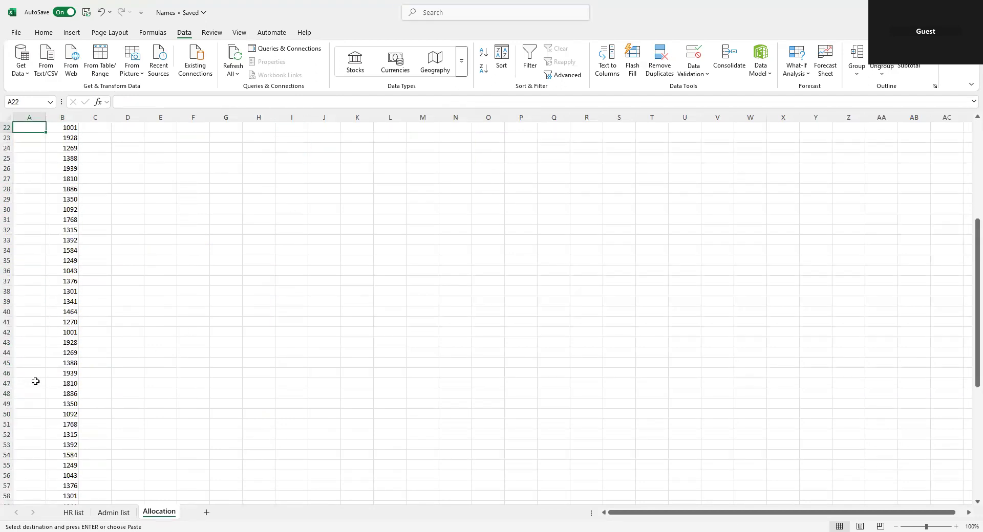
{"action": "scroll", "coordinate": [35, 381], "scroll_direction": "up", "scroll_amount": 4}
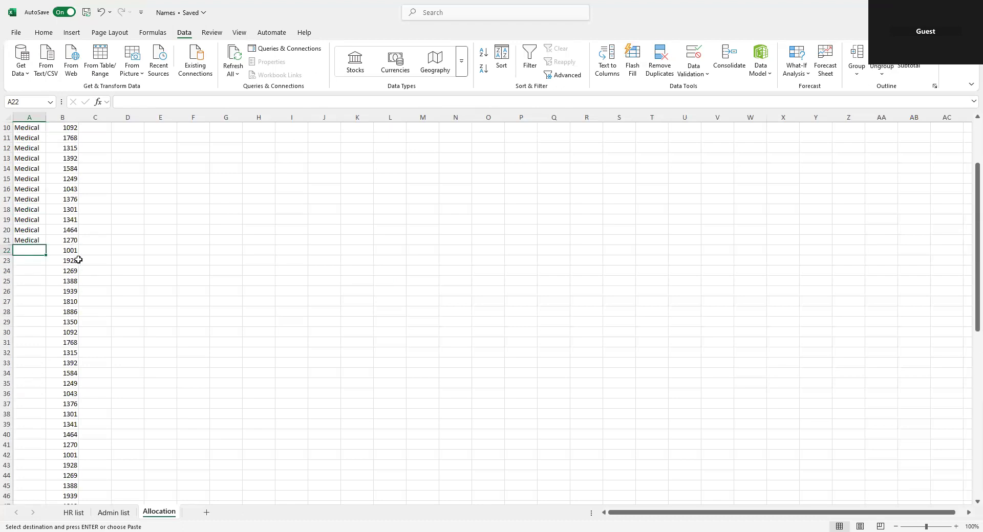
{"action": "scroll", "coordinate": [91, 340], "scroll_direction": "down", "scroll_amount": 4}
{"action": "left_click", "coordinate": [37, 323], "text": "shift"}
{"action": "key", "text": "ctrl+v"}
Copy Vision from I4 into A42:A61 beside the third block of departments
{"action": "scroll", "coordinate": [285, 252], "scroll_direction": "up", "scroll_amount": 5}
{"action": "scroll", "coordinate": [284, 253], "scroll_direction": "up", "scroll_amount": 2}
{"action": "left_click", "coordinate": [292, 158]}
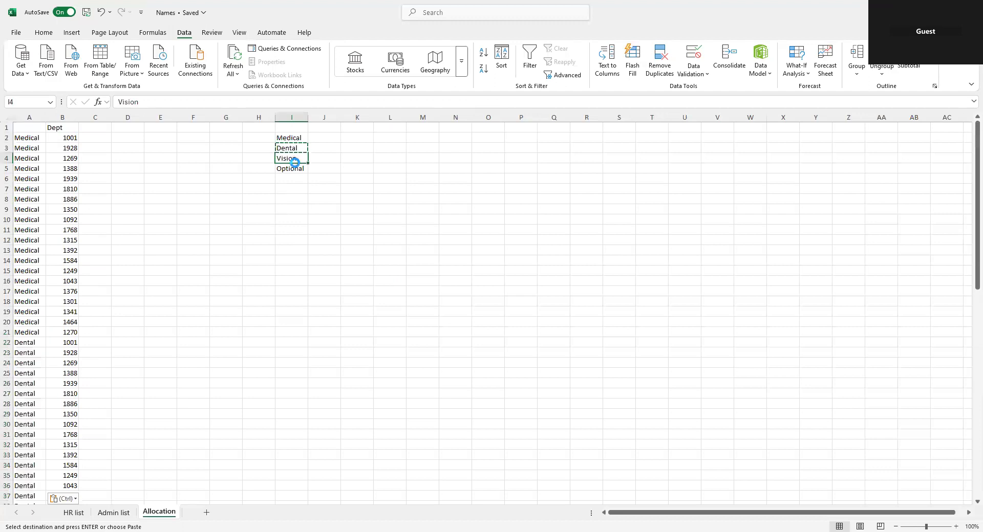
{"action": "key", "text": "ctrl+c"}
{"action": "scroll", "coordinate": [123, 360], "scroll_direction": "down", "scroll_amount": 7}
{"action": "left_click", "coordinate": [25, 333]}
{"action": "scroll", "coordinate": [49, 358], "scroll_direction": "down", "scroll_amount": 4}
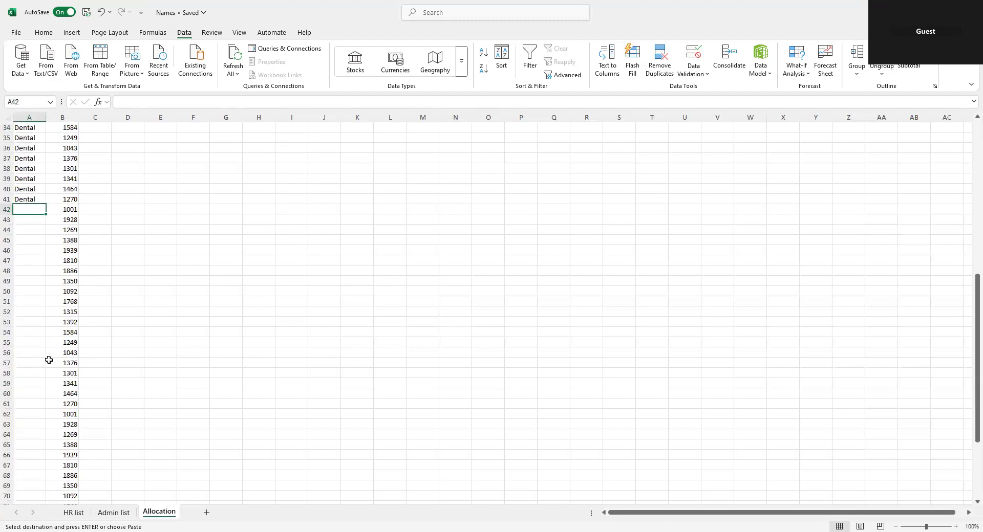
{"action": "scroll", "coordinate": [48, 360], "scroll_direction": "down", "scroll_amount": 1}
{"action": "left_click", "coordinate": [38, 373], "text": "shift"}
{"action": "key", "text": "ctrl+v"}
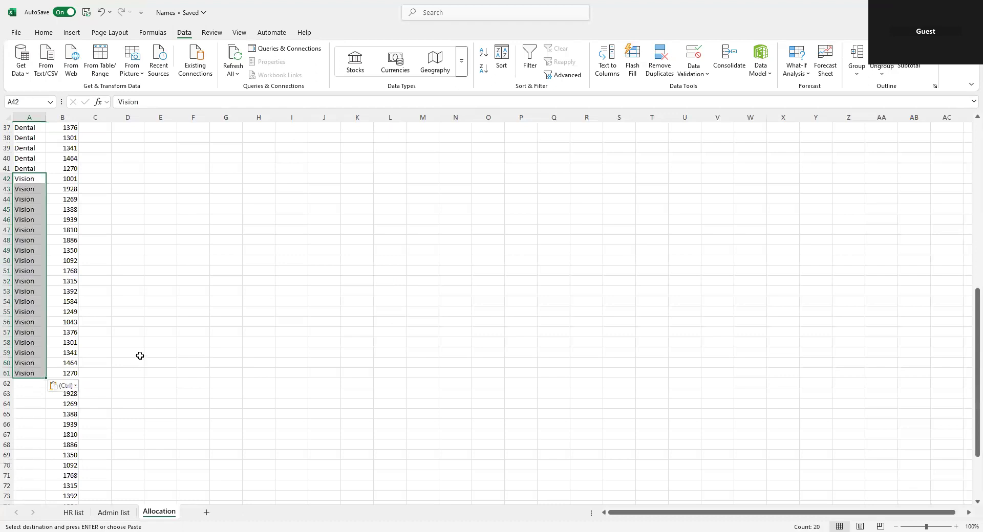
Copy Optional from I5 into A62:A81 beside the fourth block of departments
{"action": "scroll", "coordinate": [148, 353], "scroll_direction": "up", "scroll_amount": 12}
{"action": "left_click", "coordinate": [290, 168]}
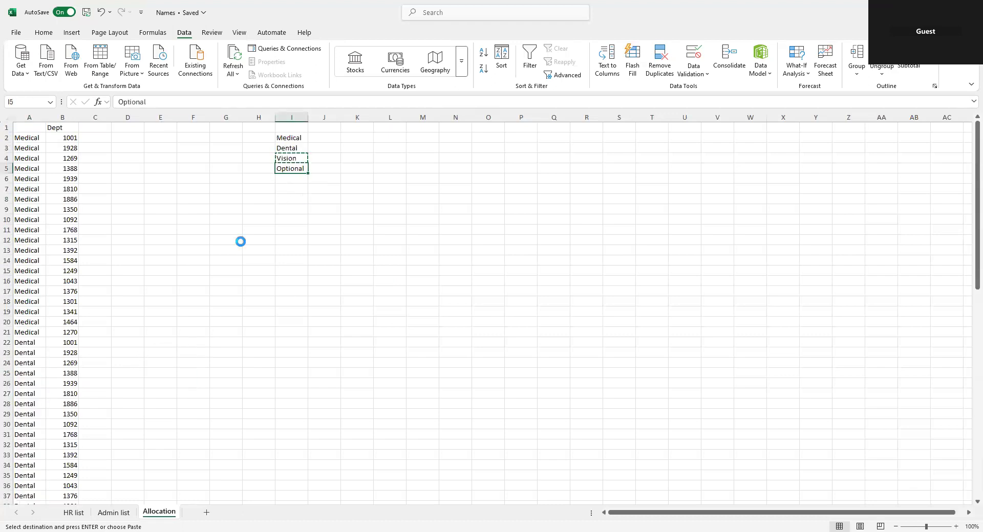
{"action": "scroll", "coordinate": [169, 342], "scroll_direction": "down", "scroll_amount": 12}
{"action": "left_click", "coordinate": [31, 374]}
{"action": "scroll", "coordinate": [149, 397], "scroll_direction": "down", "scroll_amount": 7}
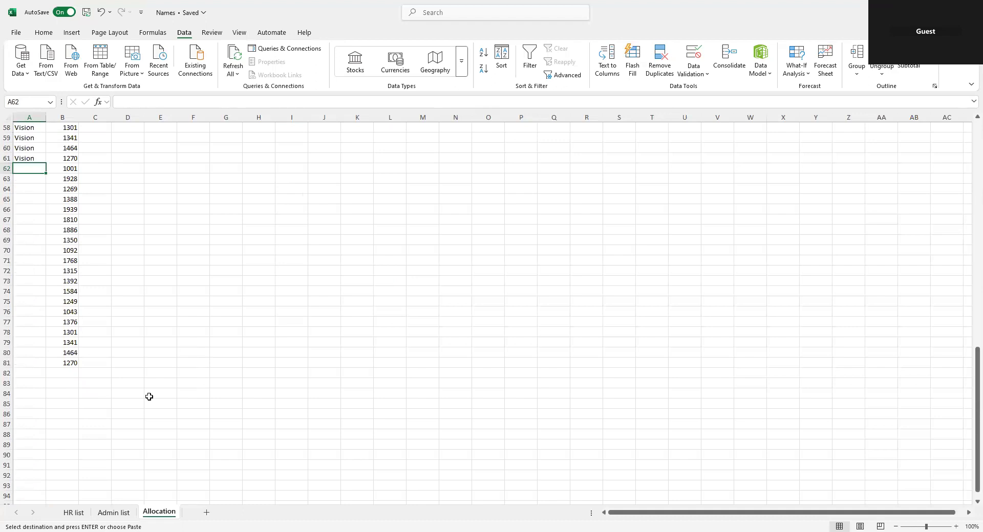
{"action": "left_click", "coordinate": [32, 363], "text": "shift"}
{"action": "key", "text": "ctrl+v"}
Delete column I with the helper list of coverage types from the Allocation sheet
{"action": "scroll", "coordinate": [165, 346], "scroll_direction": "up", "scroll_amount": 5}
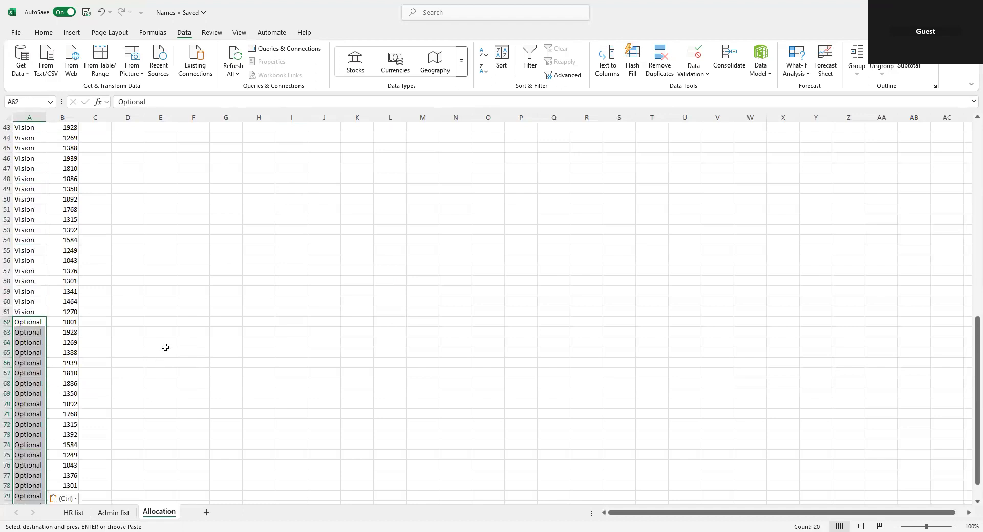
{"action": "scroll", "coordinate": [164, 347], "scroll_direction": "up", "scroll_amount": 14}
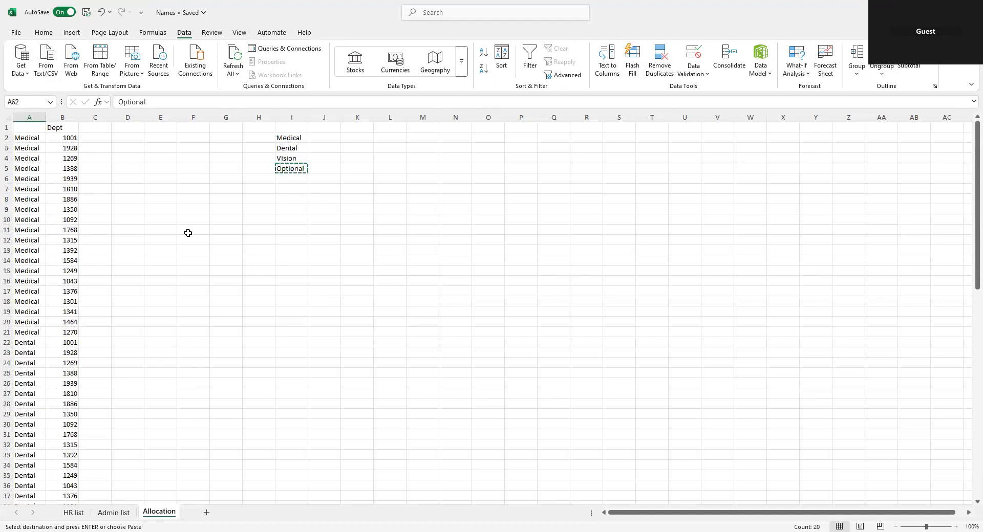
{"action": "left_click", "coordinate": [291, 117]}
{"action": "right_click", "coordinate": [292, 118]}
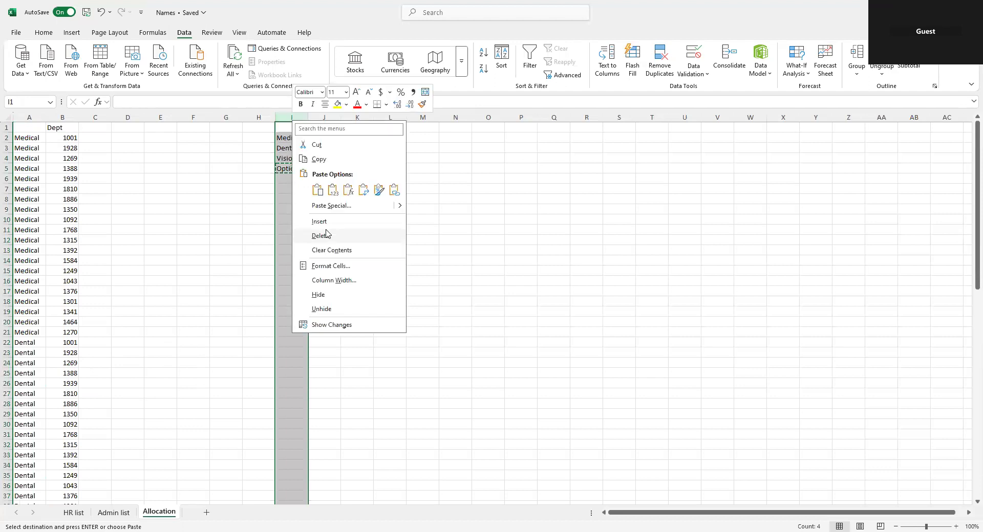
{"action": "left_click", "coordinate": [326, 234]}
{"action": "left_click", "coordinate": [114, 137]}
{"action": "left_click", "coordinate": [108, 137]}
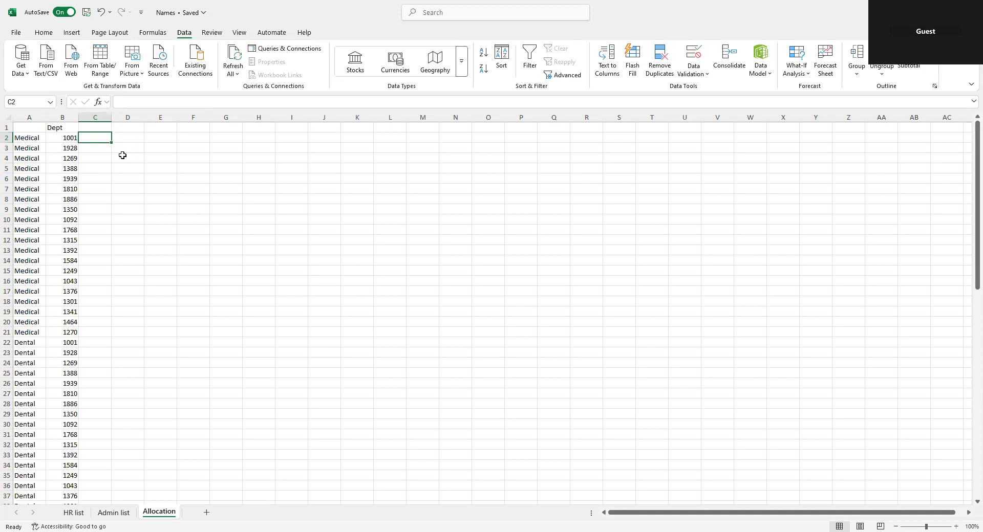
Enter the header Total in C1 of the Allocation sheet
{"action": "left_click", "coordinate": [44, 32]}
{"action": "left_click", "coordinate": [30, 137]}
{"action": "left_click", "coordinate": [75, 138]}
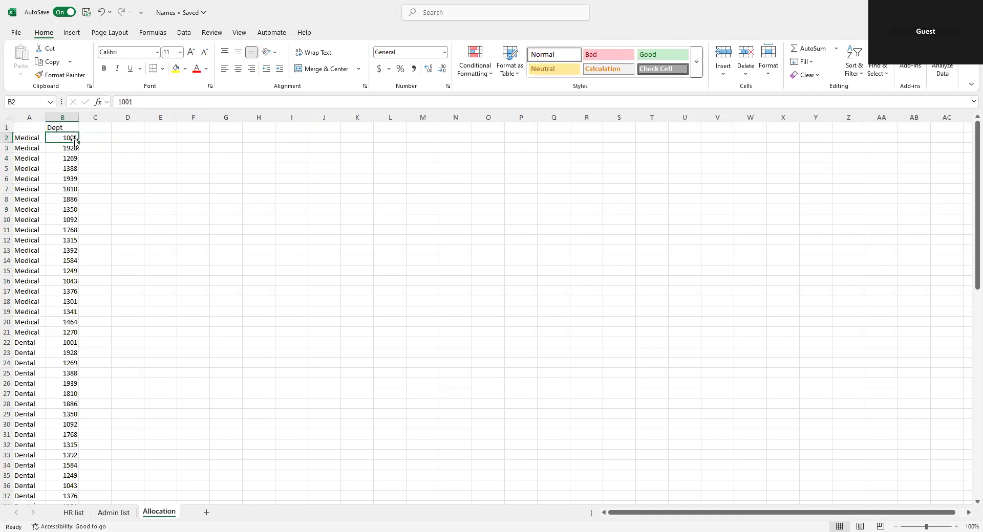
{"action": "left_click", "coordinate": [90, 127]}
{"action": "type", "text": "To"}
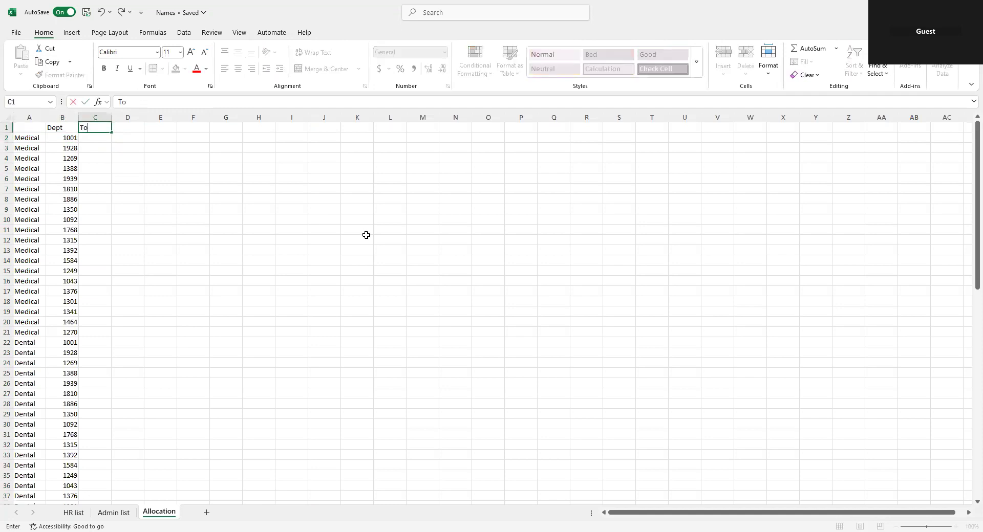
{"action": "type", "text": "tal"}
{"action": "key", "text": "Return"}
In G2 of the Admin list, enter =INDEX('HR list'!B:B,MATCH(,'HR list'!C:C,0)), leaving the lookup value empty
{"action": "key", "text": "ctrl+Page_Up"}
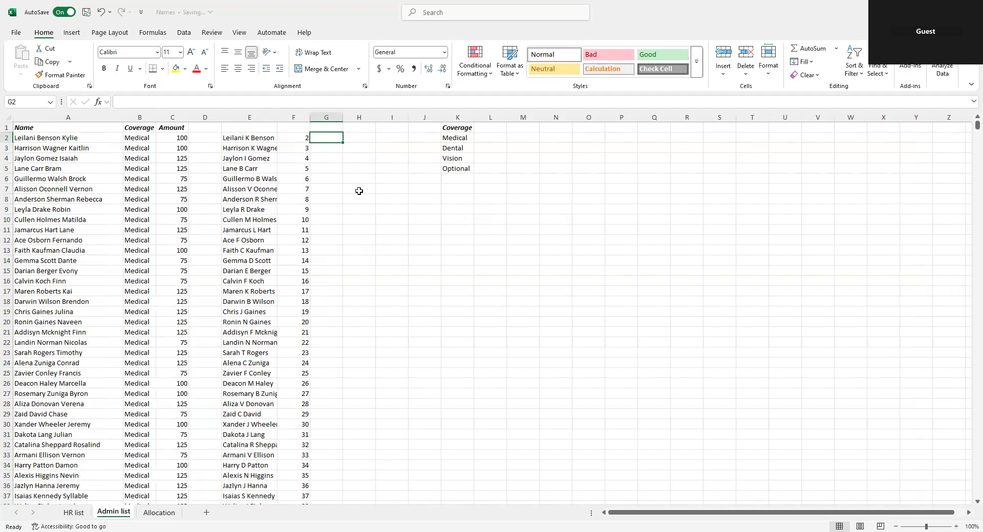
{"action": "type", "text": "="}
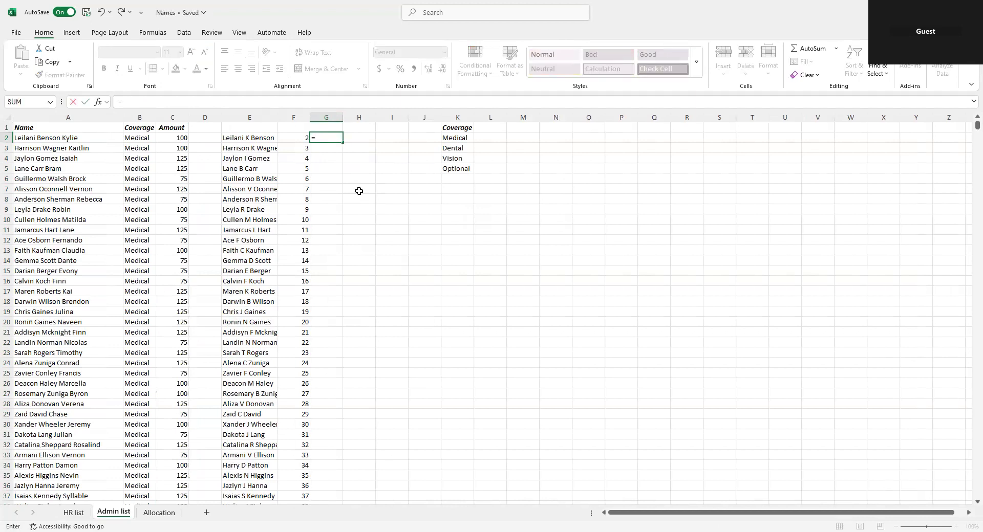
{"action": "type", "text": "INDEX("}
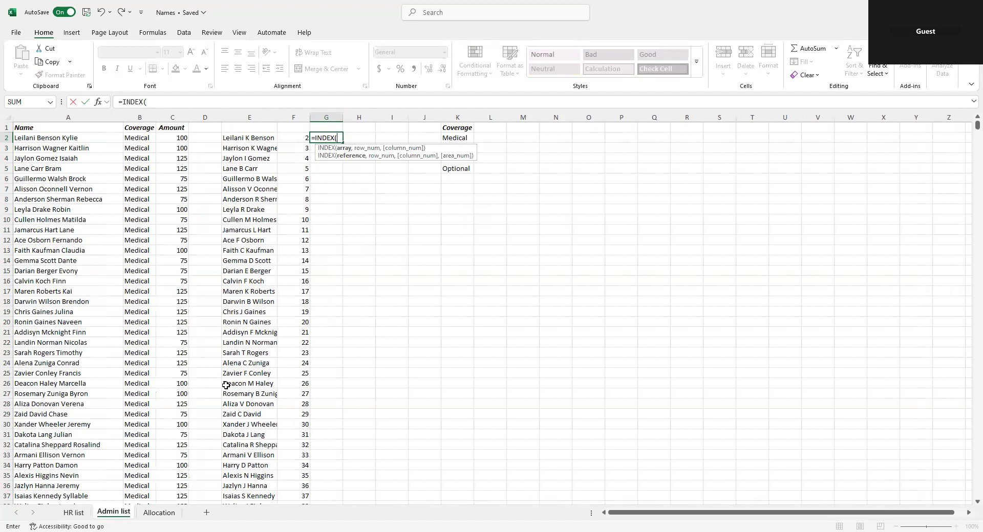
{"action": "left_click", "coordinate": [74, 513]}
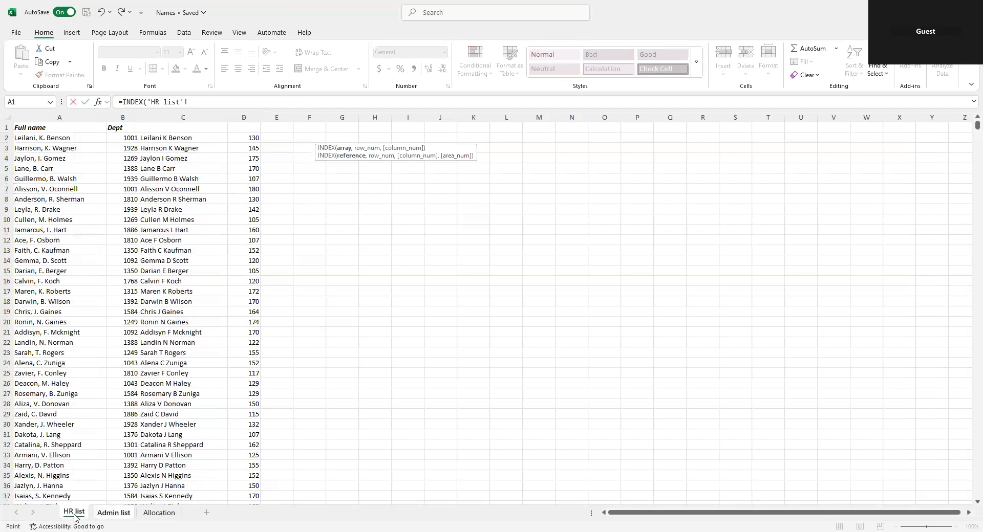
{"action": "left_click", "coordinate": [126, 113]}
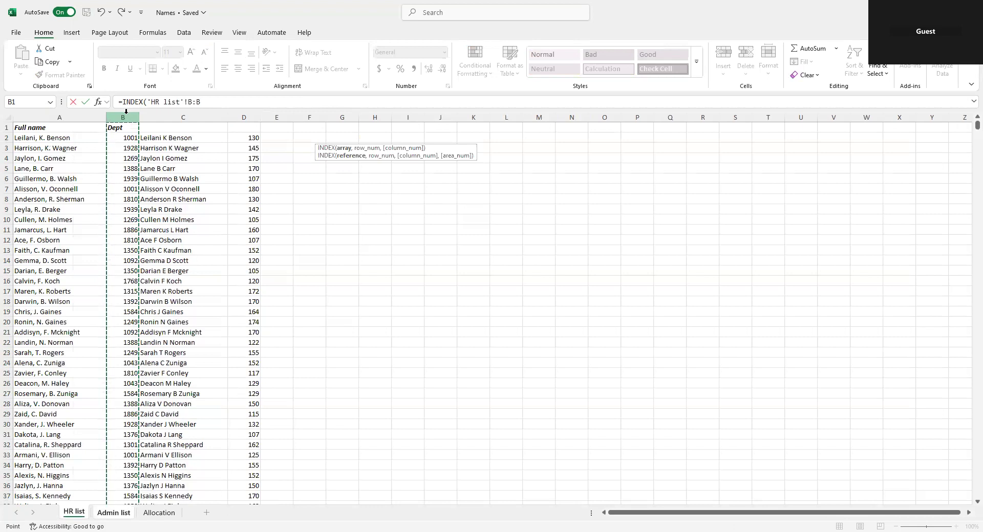
{"action": "type", "text": ",match(,"}
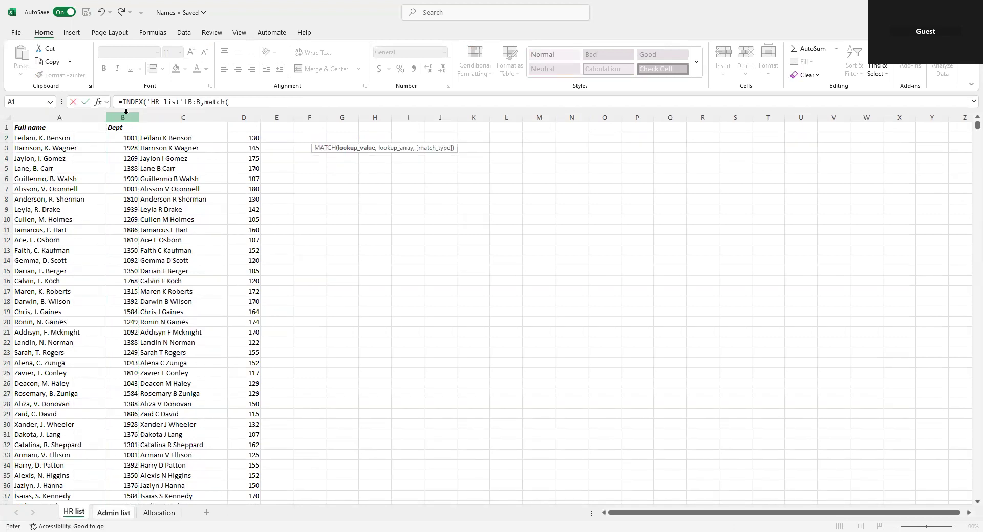
{"action": "left_click", "coordinate": [164, 117]}
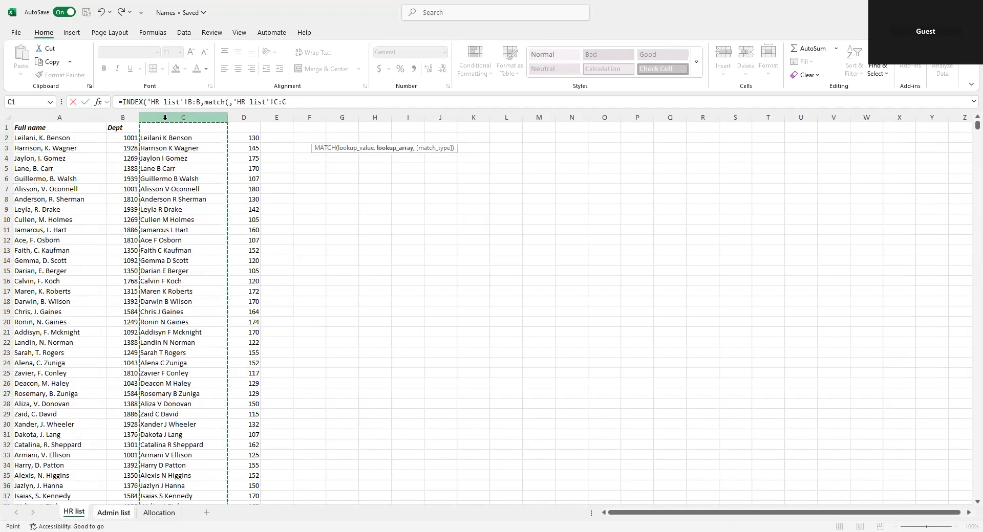
{"action": "type", "text": ","}
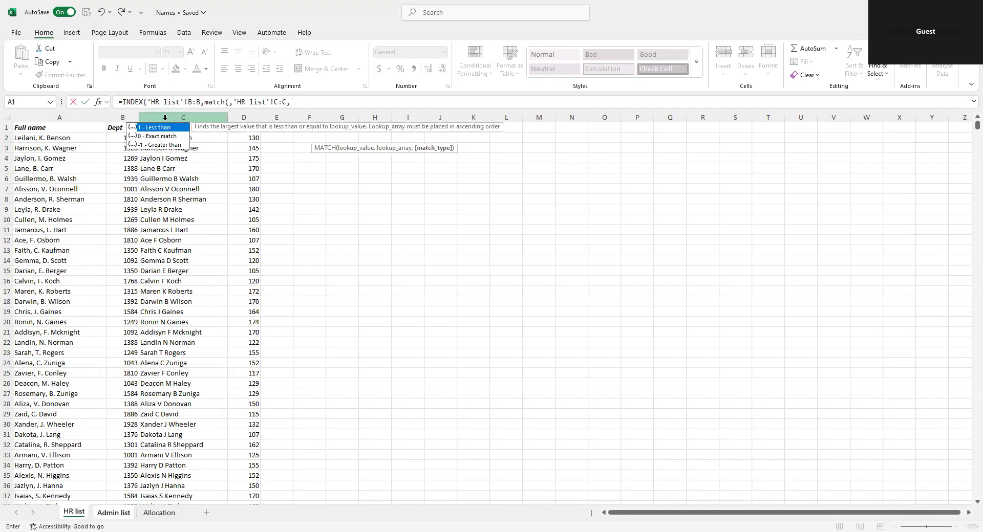
{"action": "type", "text": "0"}
{"action": "key", "text": "Return"}
Set the MATCH lookup value in G2 to E2 and fill the formula down column G for all records
{"action": "key", "text": "Up"}
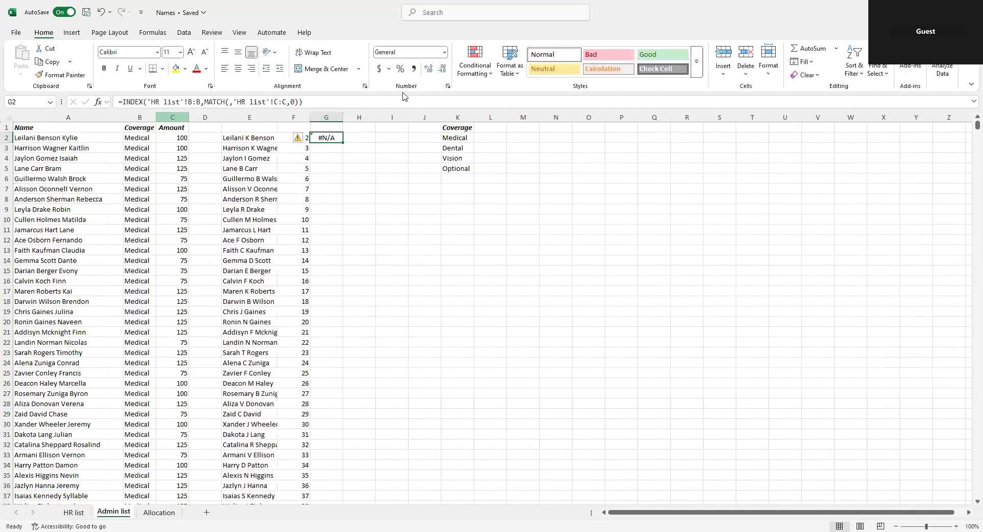
{"action": "left_click", "coordinate": [239, 140]}
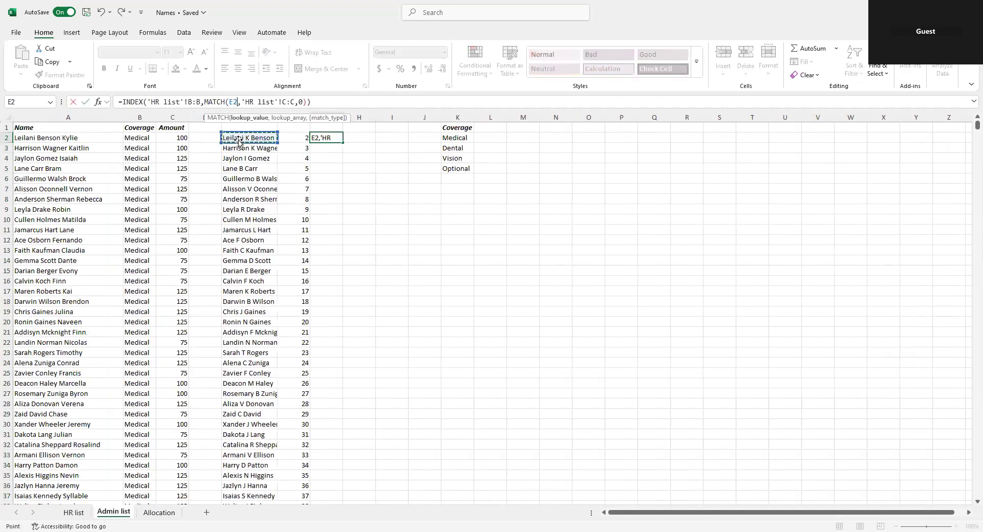
{"action": "key", "text": "Return"}
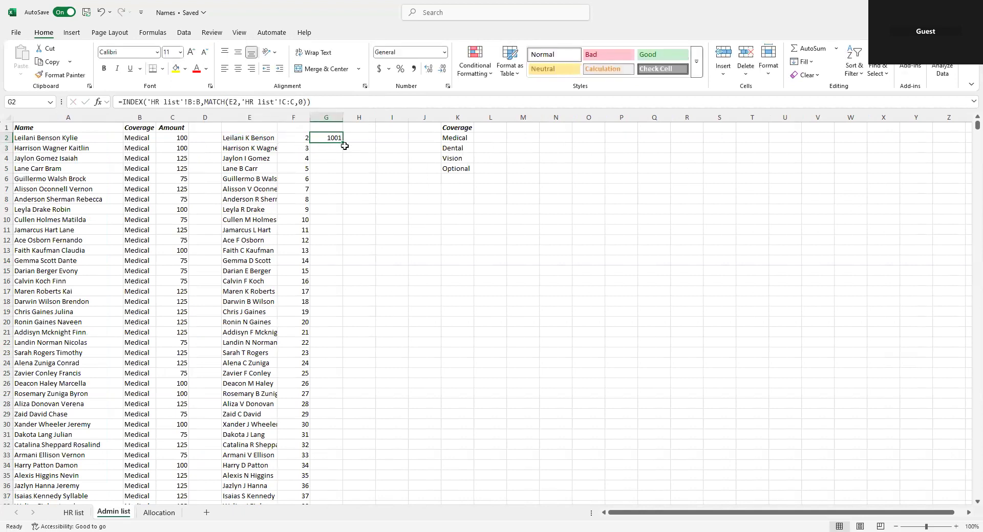
{"action": "double_click", "coordinate": [343, 142]}
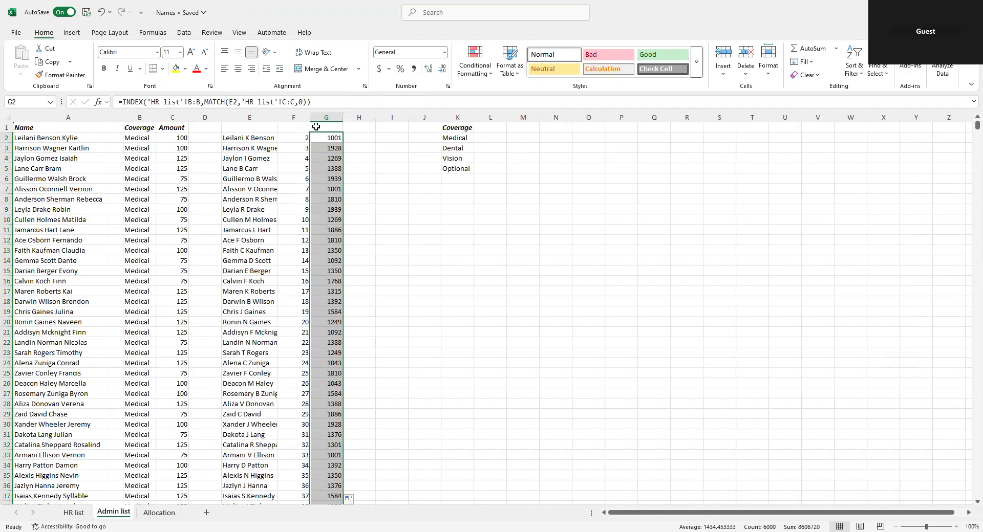
{"action": "left_click", "coordinate": [326, 139]}
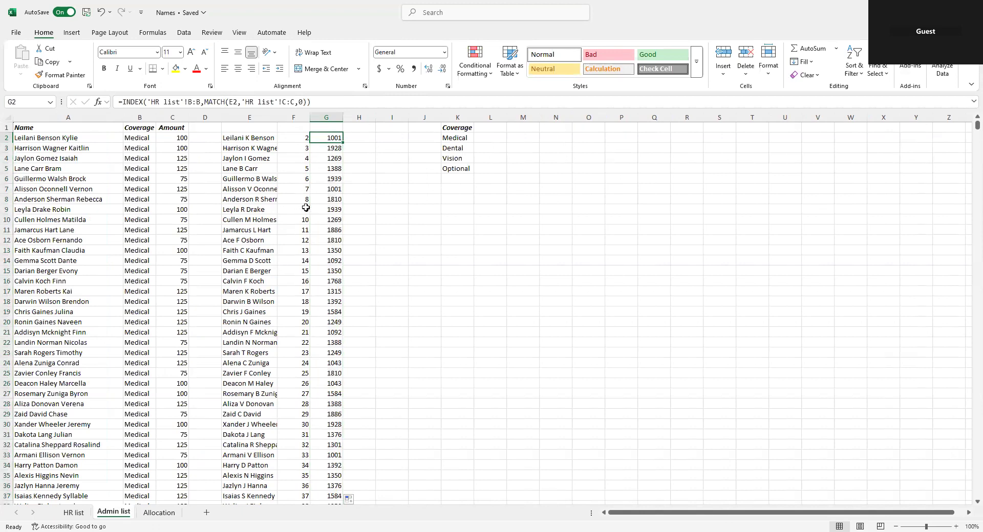
{"action": "left_click", "coordinate": [132, 139]}
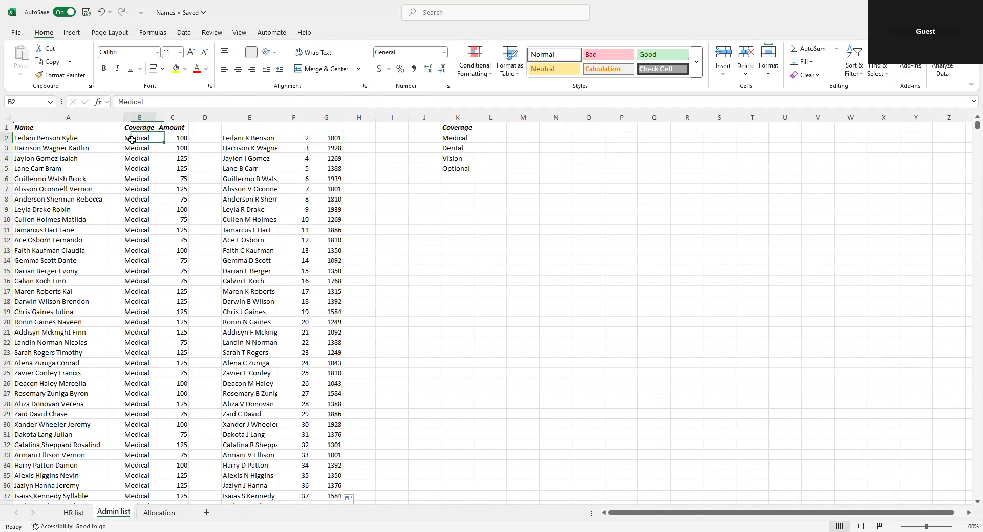
{"action": "left_click", "coordinate": [323, 139]}
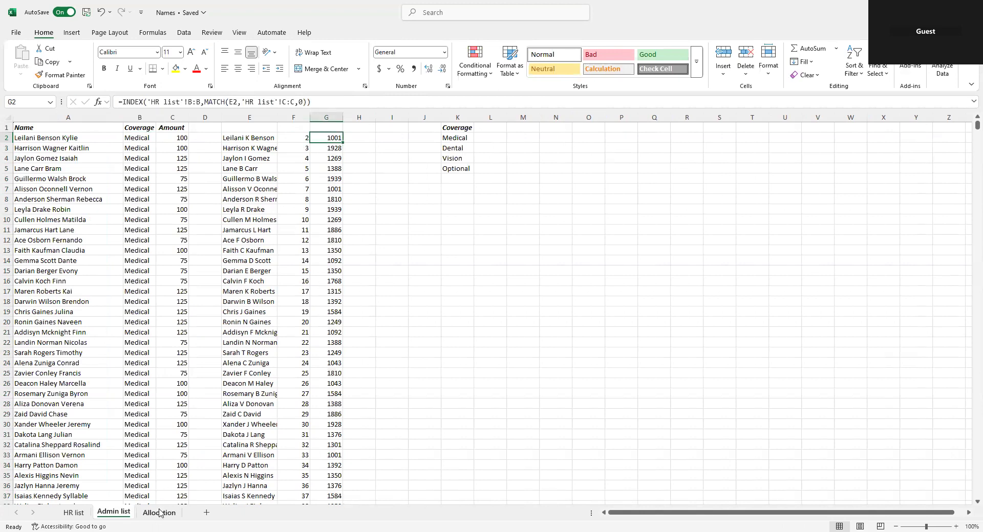
In C2 of the Allocation sheet, write =SUMIFS(,,A2,,B2), leaving the sum range and both criteria ranges empty
{"action": "left_click", "coordinate": [160, 513]}
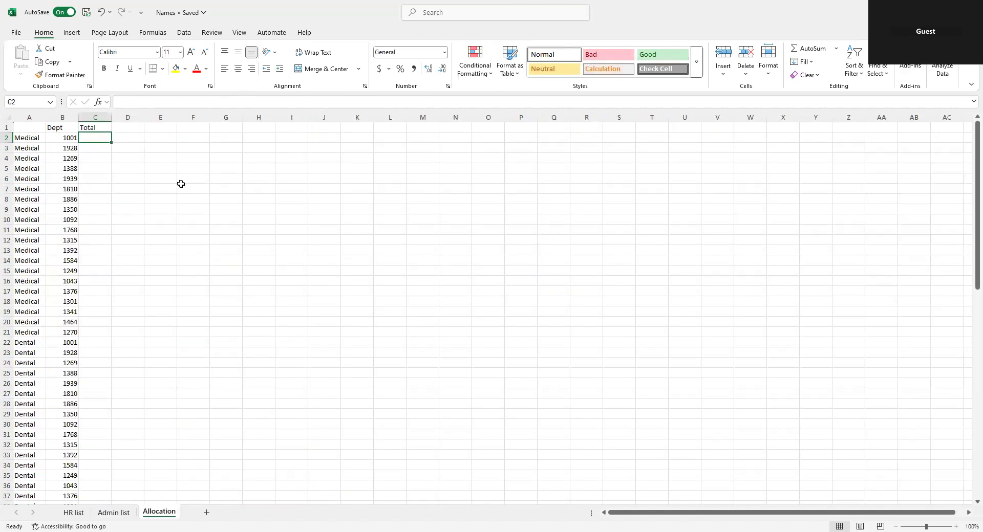
{"action": "type", "text": "="}
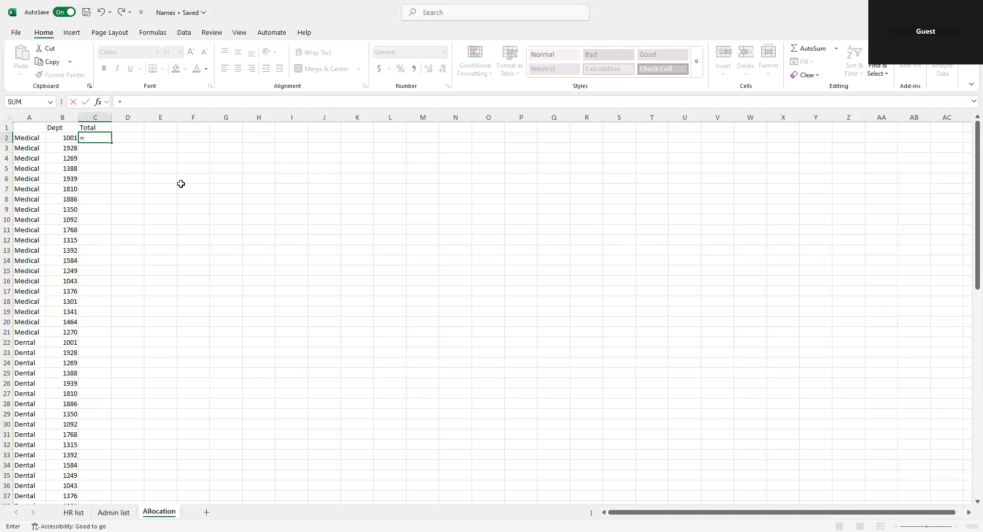
{"action": "type", "text": "sumifs(,"}
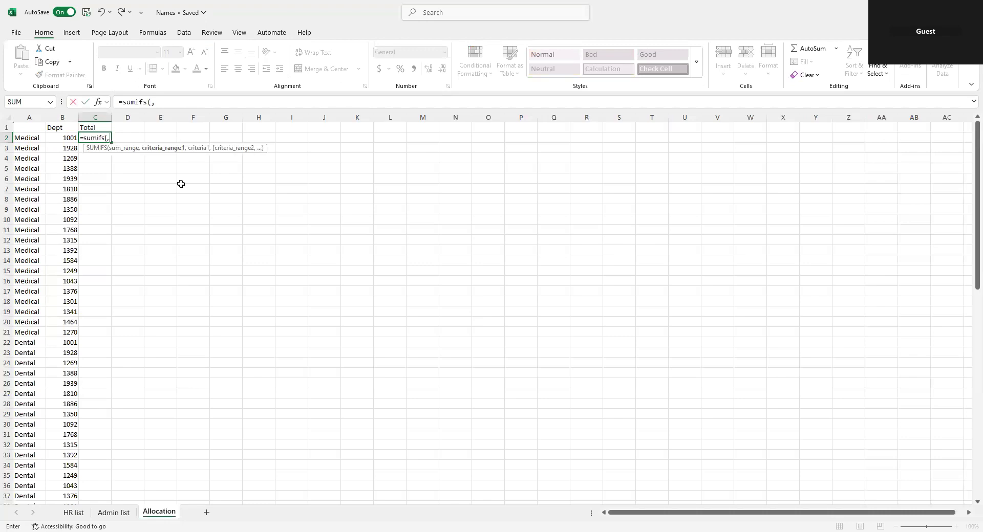
{"action": "type", "text": ","}
{"action": "left_click", "coordinate": [41, 138]}
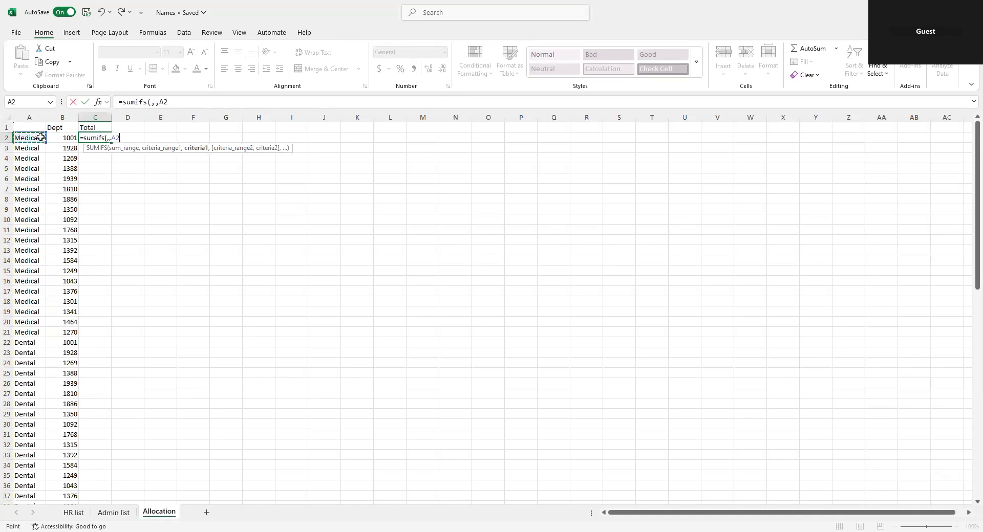
{"action": "type", "text": ",,"}
{"action": "left_click", "coordinate": [55, 140]}
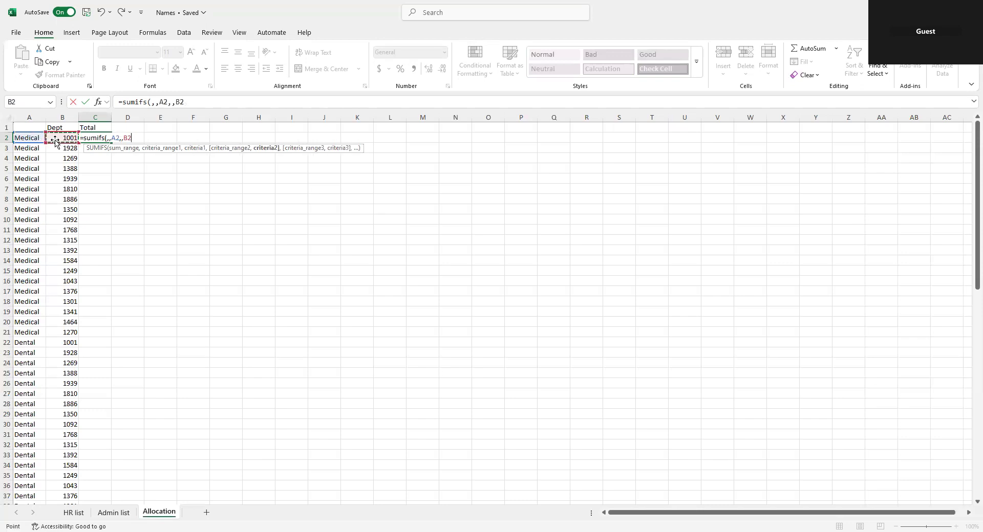
{"action": "type", "text": ")"}
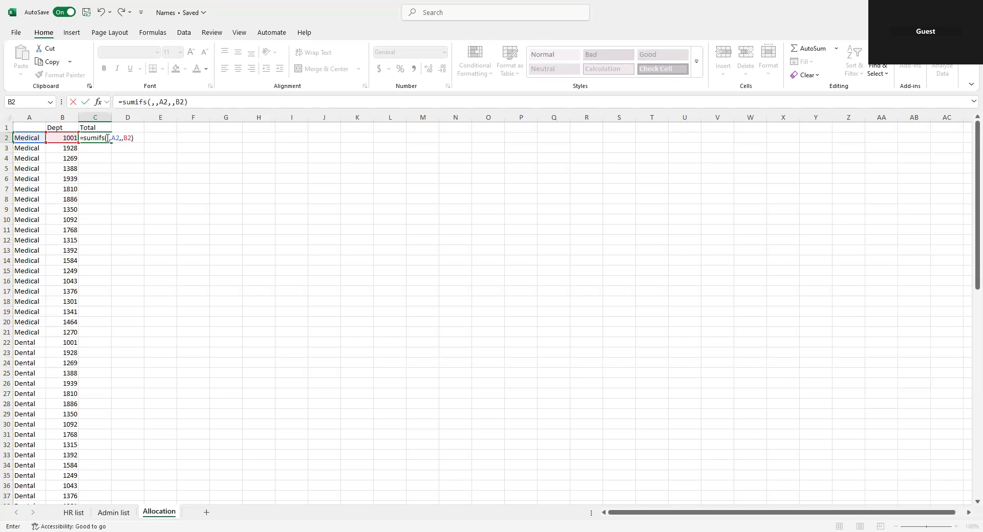
Complete the SUMIFS in C2 with Admin list column C as sum range and columns B and G as criteria ranges
{"action": "left_click", "coordinate": [107, 138]}
{"action": "left_click", "coordinate": [134, 513]}
{"action": "left_click", "coordinate": [175, 115]}
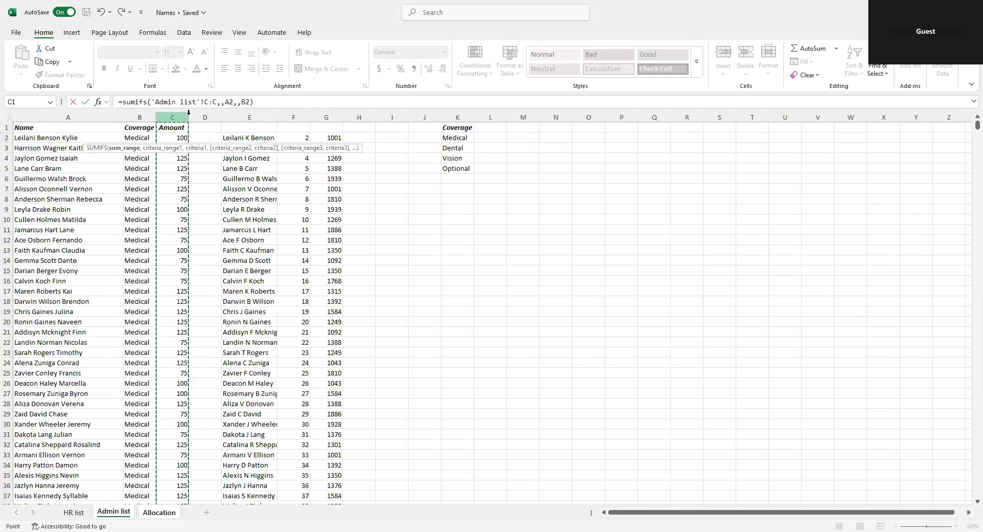
{"action": "left_click", "coordinate": [220, 102]}
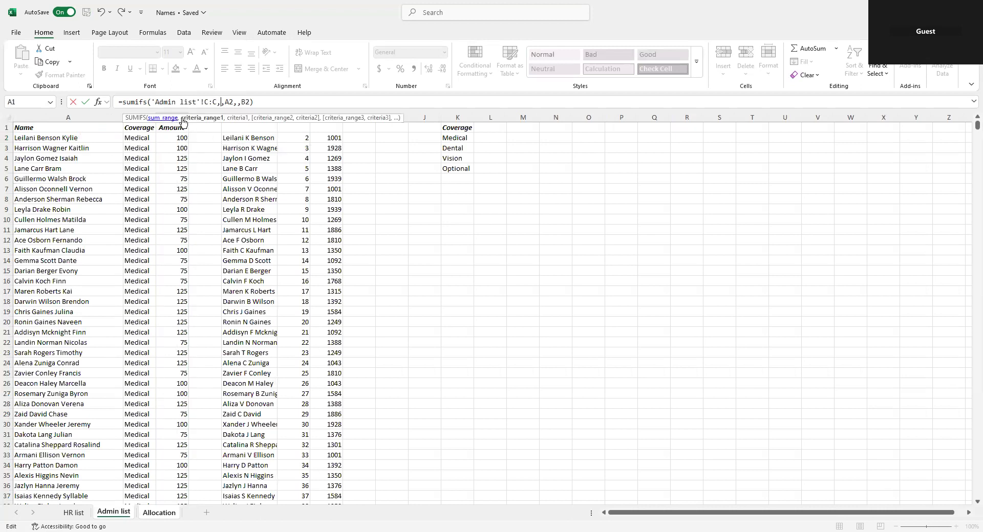
{"action": "left_click_drag", "start_coordinate": [401, 119], "coordinate": [757, 282]}
{"action": "left_click", "coordinate": [141, 117]}
{"action": "left_click", "coordinate": [298, 106]}
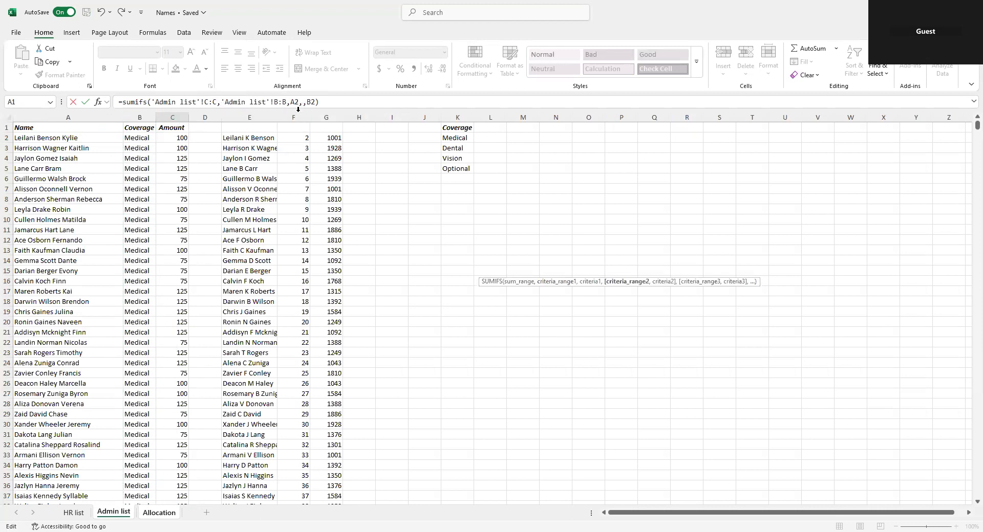
{"action": "left_click", "coordinate": [327, 119]}
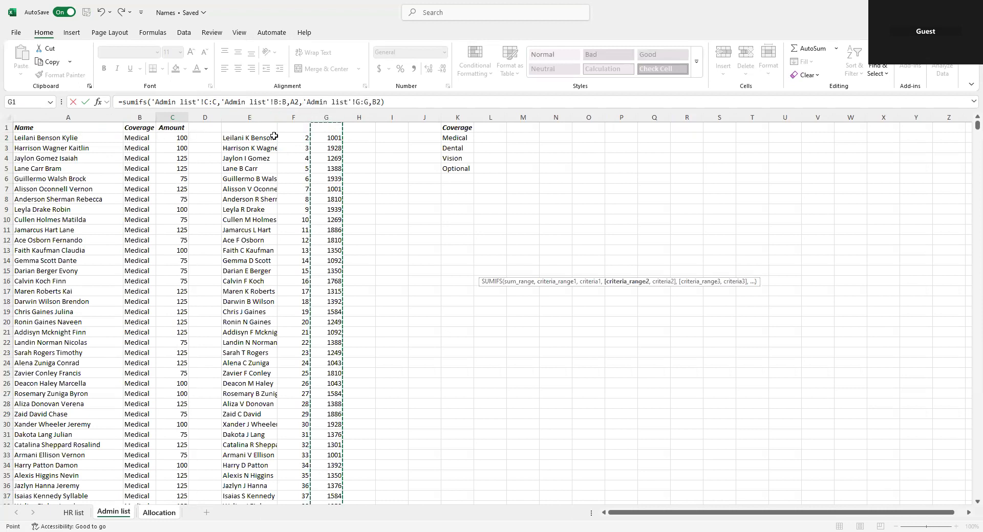
{"action": "key", "text": "Return"}
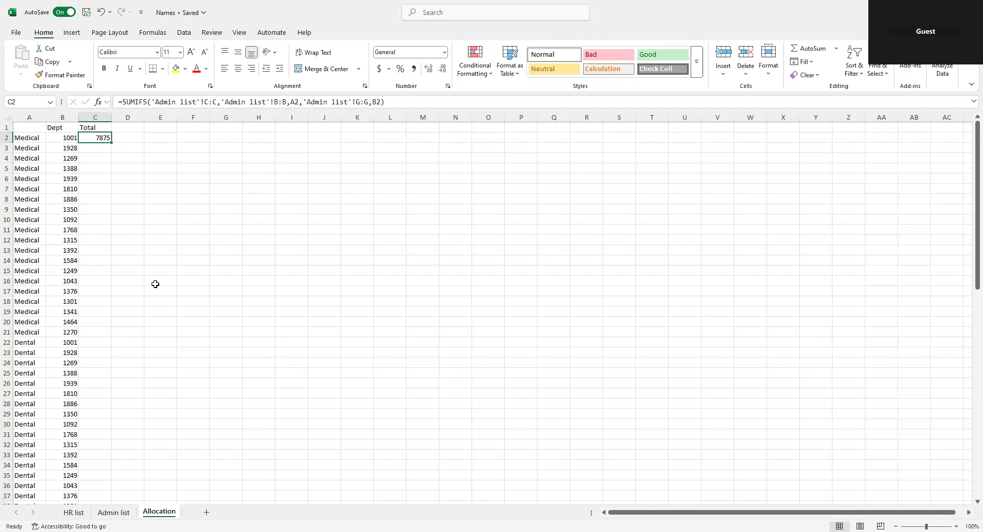
Add filters to header cells A1 to G1 of the Admin list
{"action": "left_click", "coordinate": [114, 513]}
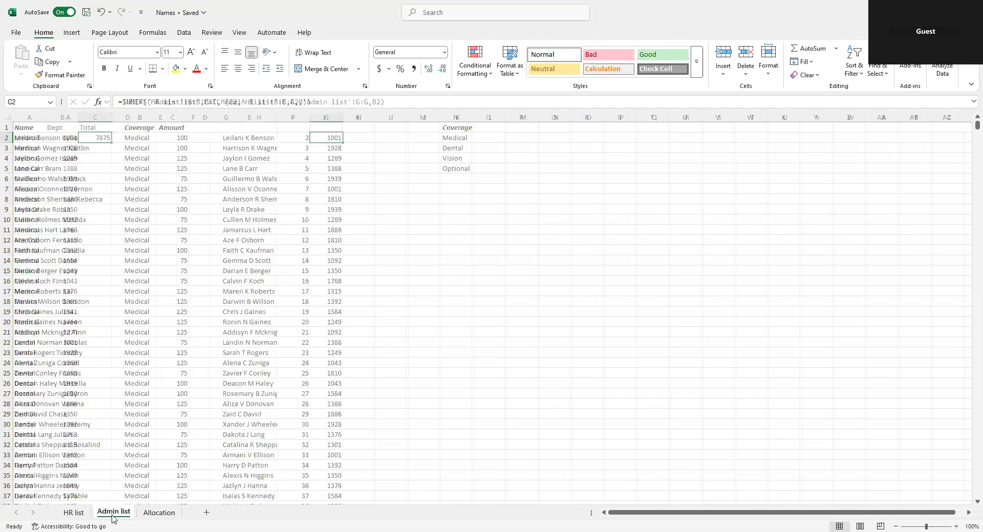
{"action": "left_click", "coordinate": [171, 130]}
{"action": "left_click", "coordinate": [183, 32]}
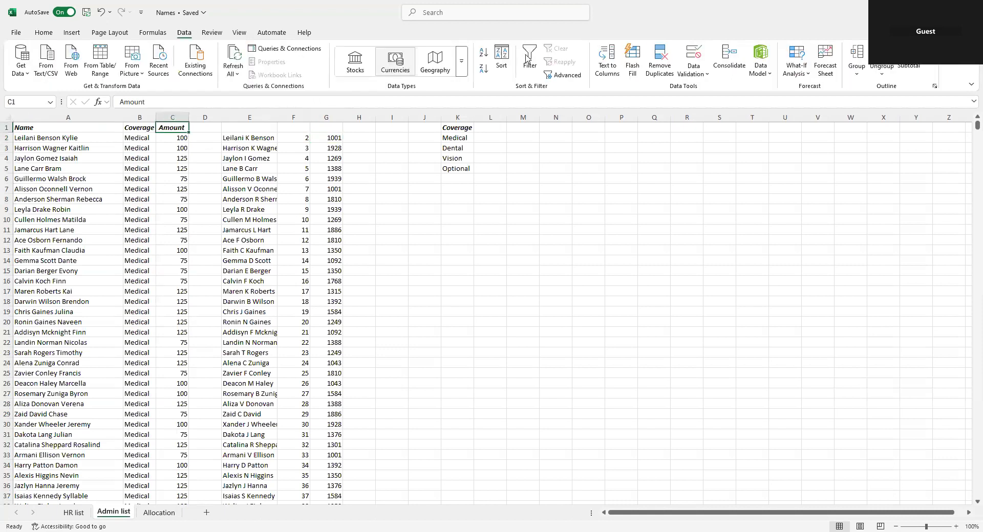
{"action": "left_click", "coordinate": [530, 60]}
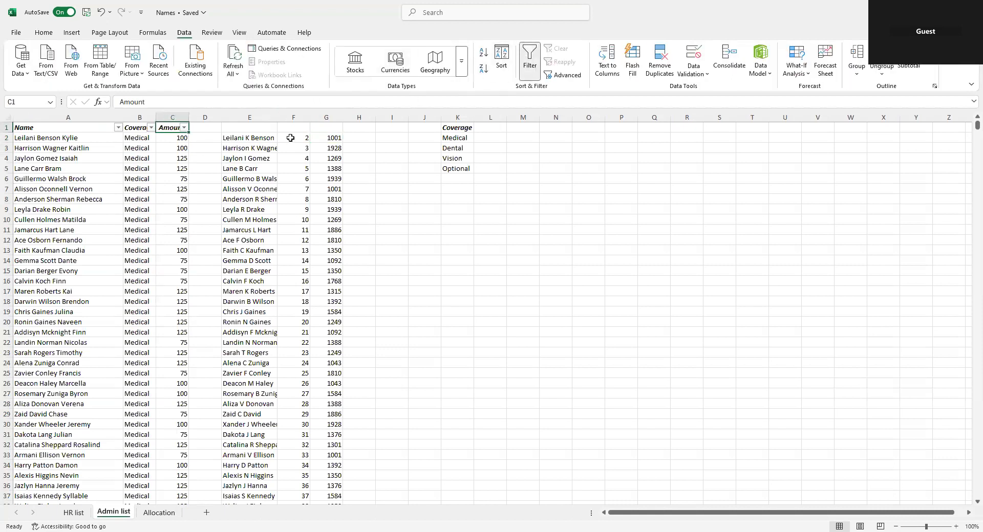
{"action": "left_click", "coordinate": [537, 68]}
{"action": "left_click_drag", "start_coordinate": [334, 127], "coordinate": [58, 124]}
{"action": "left_click", "coordinate": [530, 64]}
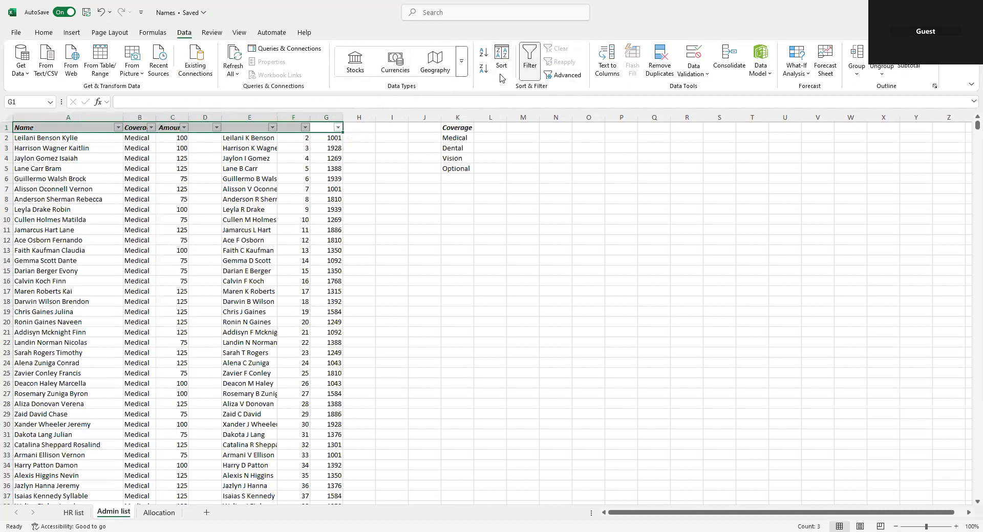
Filter column G of the Admin list to department 1001 and inspect the filtered Amount column
{"action": "left_click", "coordinate": [338, 126]}
{"action": "left_click", "coordinate": [253, 261]}
{"action": "left_click", "coordinate": [246, 270]}
{"action": "left_click", "coordinate": [298, 355]}
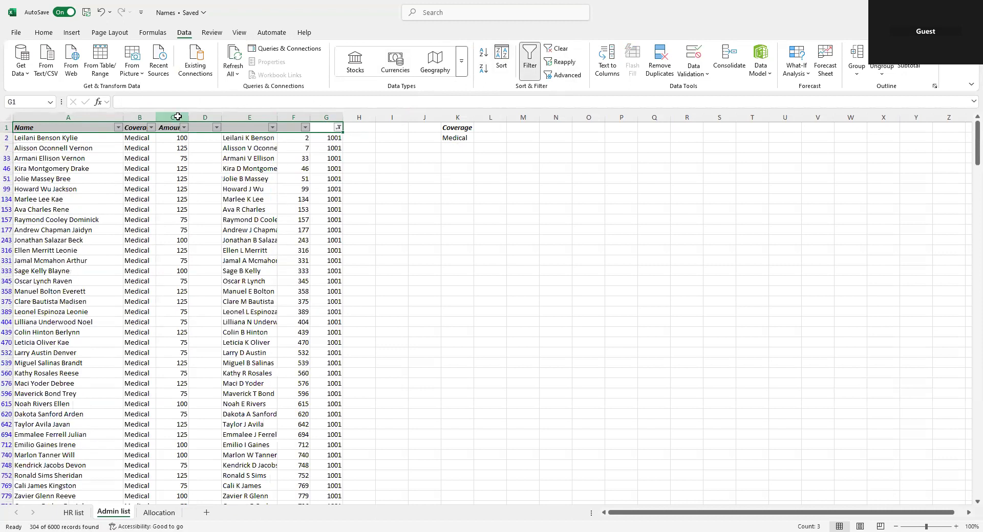
{"action": "left_click", "coordinate": [172, 118]}
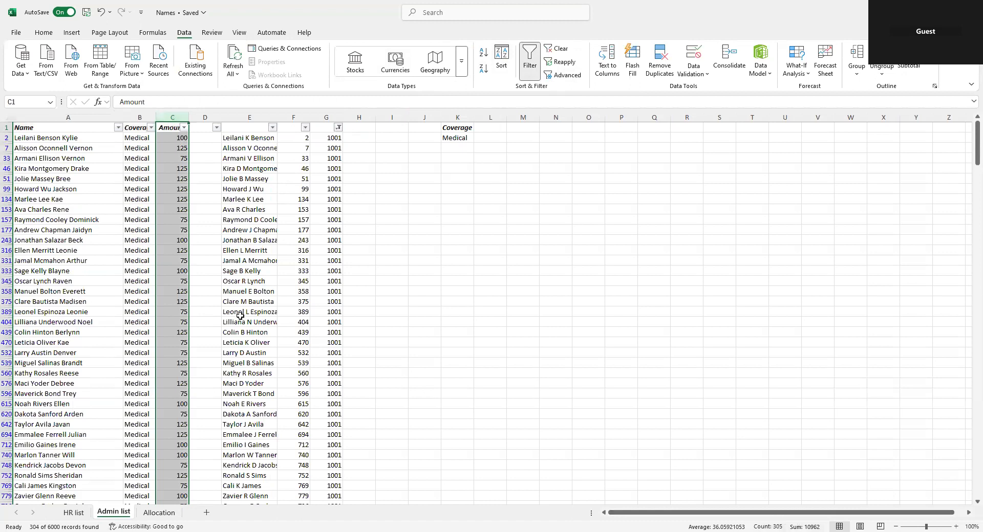
{"action": "scroll", "coordinate": [240, 316], "scroll_direction": "down", "scroll_amount": 1}
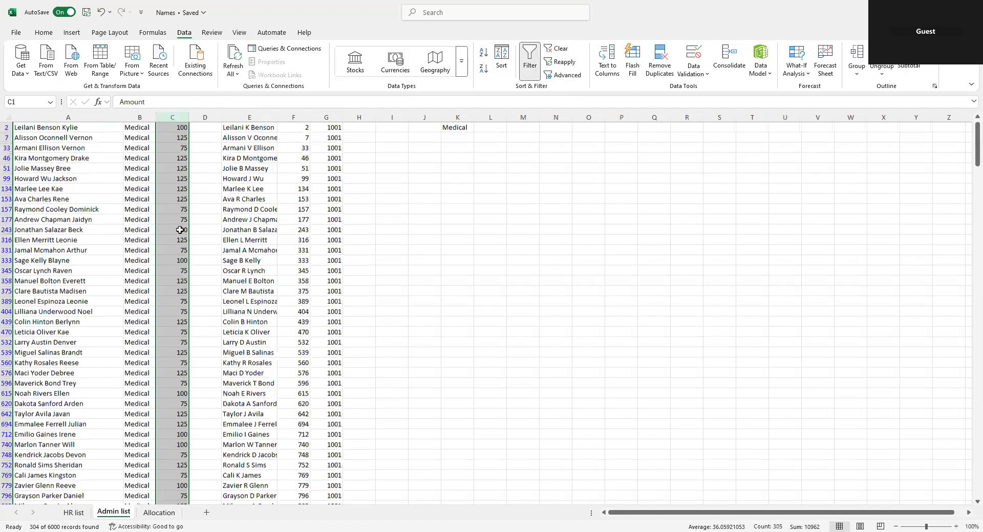
{"action": "scroll", "coordinate": [179, 139], "scroll_direction": "up", "scroll_amount": 1}
{"action": "left_click", "coordinate": [178, 138]}
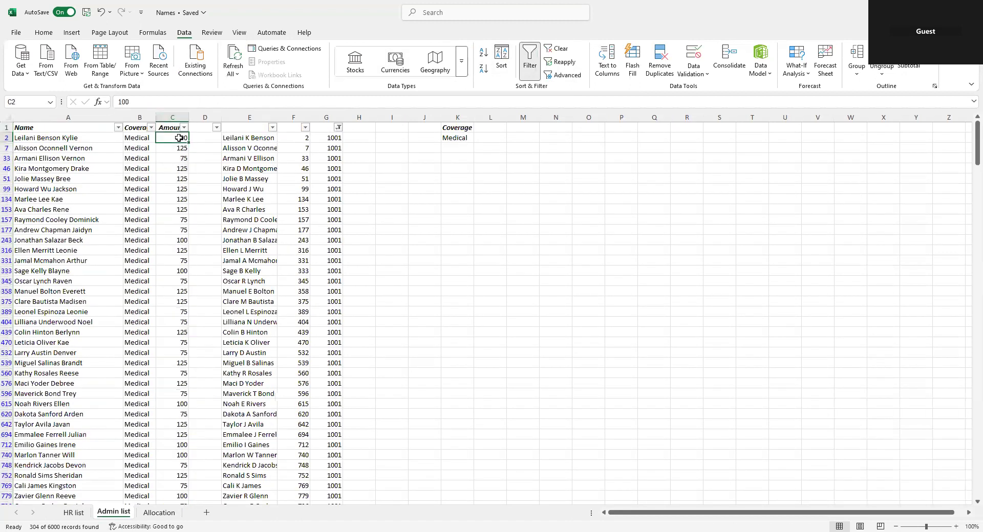
Narrow the filter to Medical coverage to check the Amount column's sum, and remove the filters
{"action": "left_click", "coordinate": [151, 128]}
{"action": "left_click", "coordinate": [49, 261]}
{"action": "left_click", "coordinate": [49, 280]}
{"action": "left_click", "coordinate": [112, 355]}
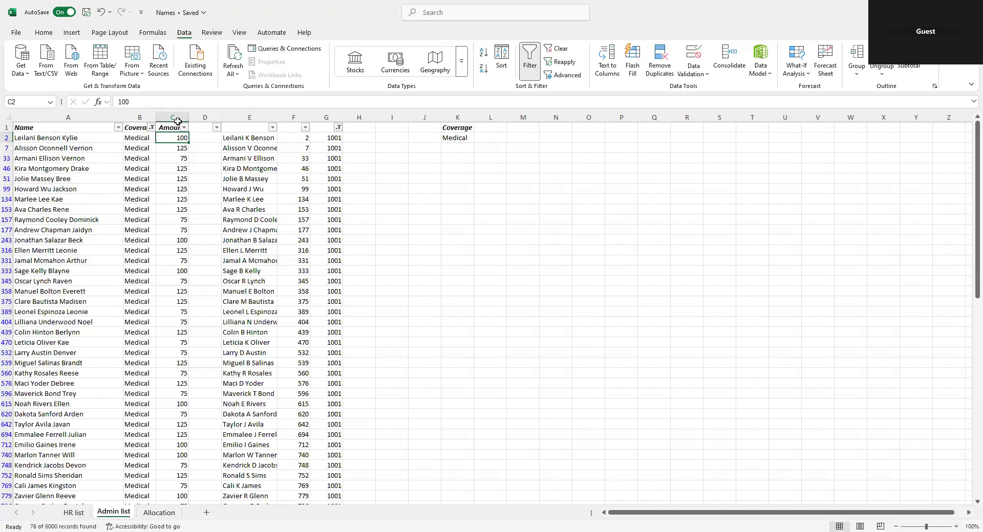
{"action": "left_click", "coordinate": [178, 118]}
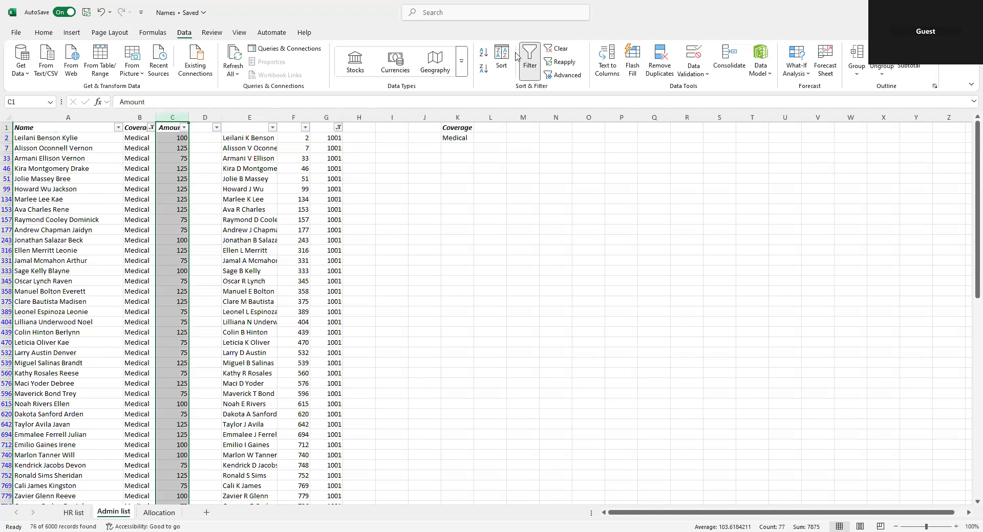
{"action": "left_click", "coordinate": [530, 60]}
Fill the SUMIFS formula in C2 of the Allocation sheet down column C for all rows
{"action": "left_click", "coordinate": [158, 513]}
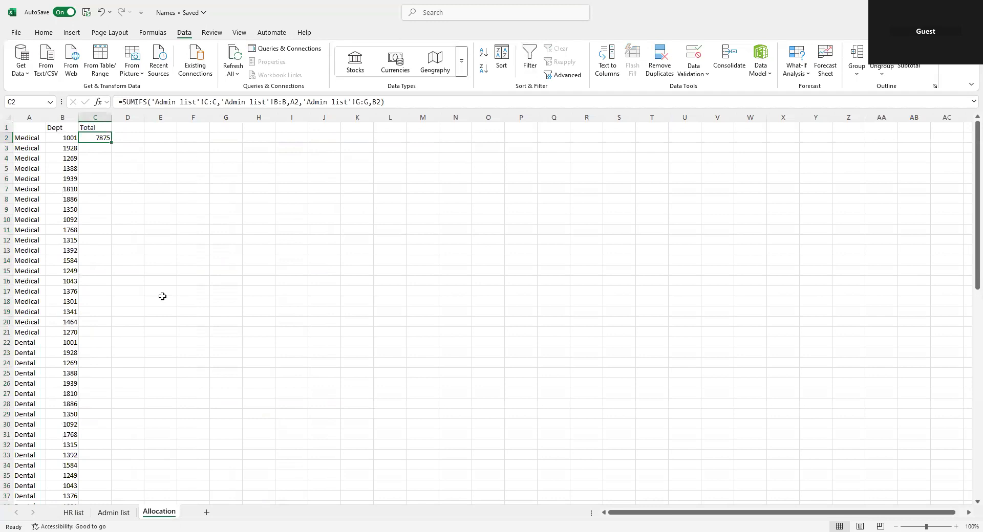
{"action": "double_click", "coordinate": [112, 142]}
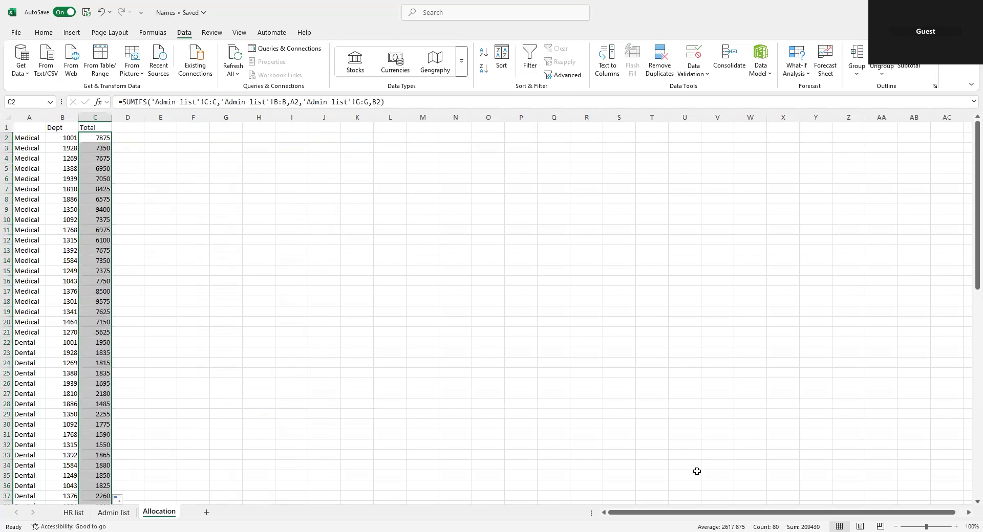
Compare the sum of the Admin list's Amount column with the Allocation sheet's totals
{"action": "left_click", "coordinate": [114, 512]}
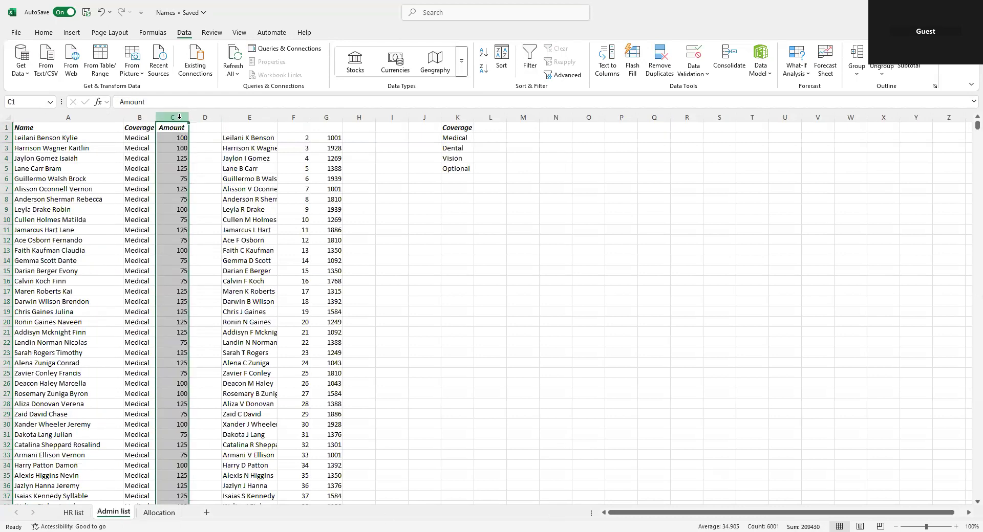
{"action": "left_click", "coordinate": [162, 513]}
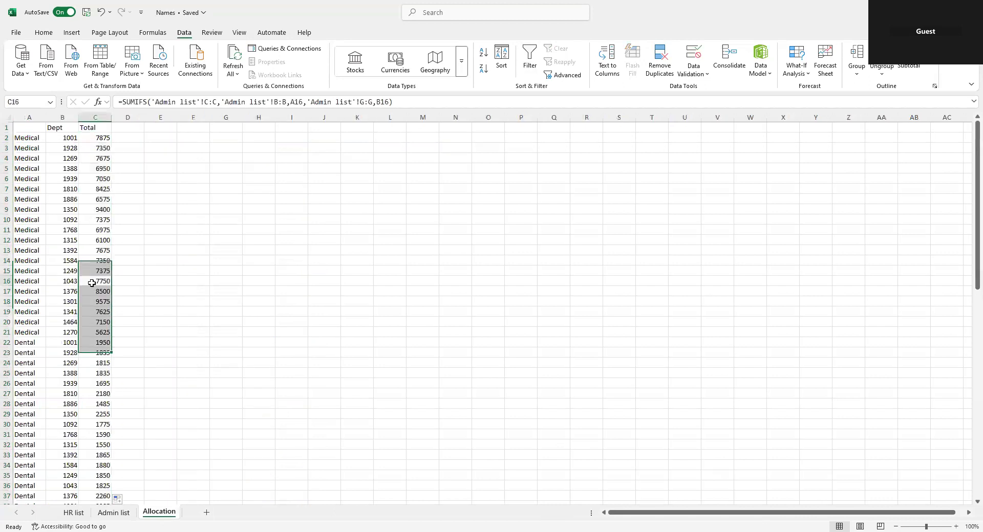
{"action": "left_click", "coordinate": [114, 513]}
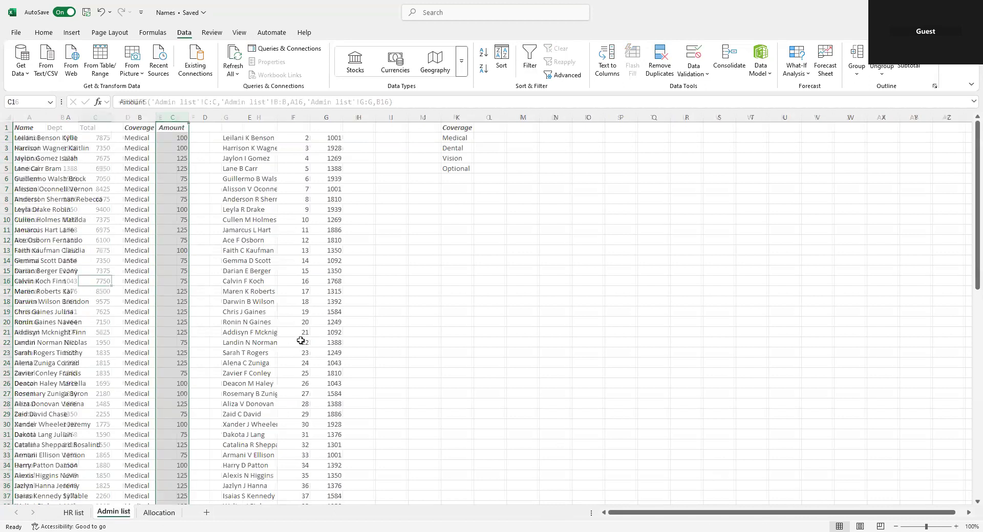
Delete column K with the helper list of coverage types from the Admin list
{"action": "left_click", "coordinate": [174, 138]}
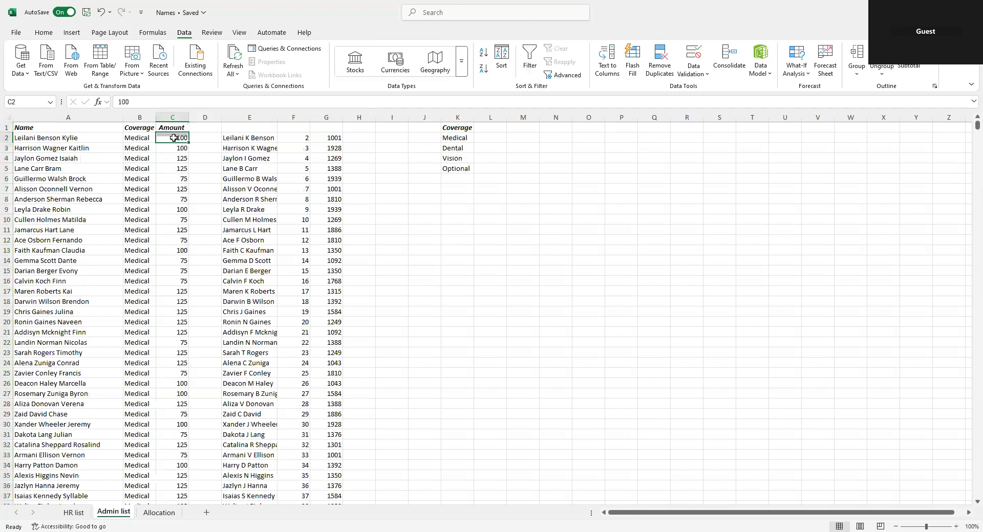
{"action": "left_click", "coordinate": [465, 119]}
{"action": "right_click", "coordinate": [464, 120]}
{"action": "left_click", "coordinate": [493, 235]}
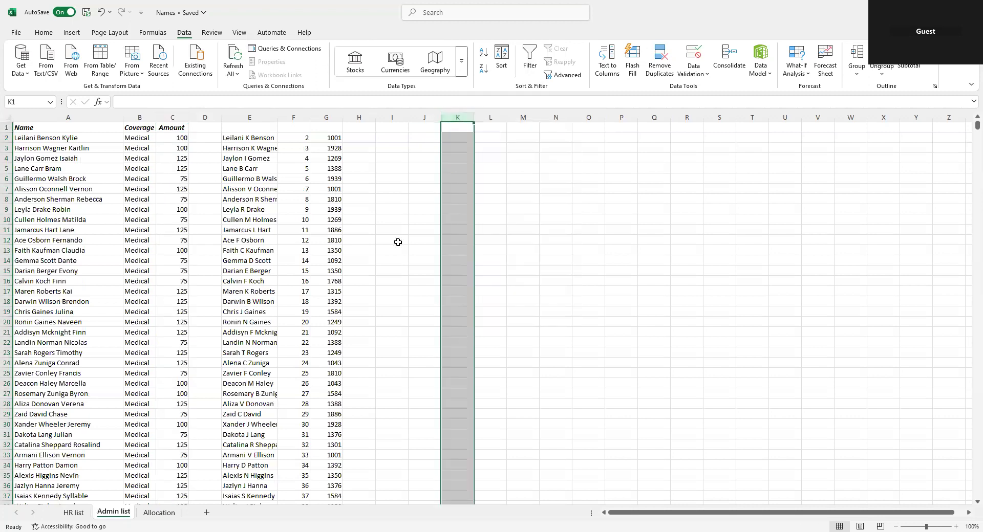
{"action": "left_click", "coordinate": [372, 251]}
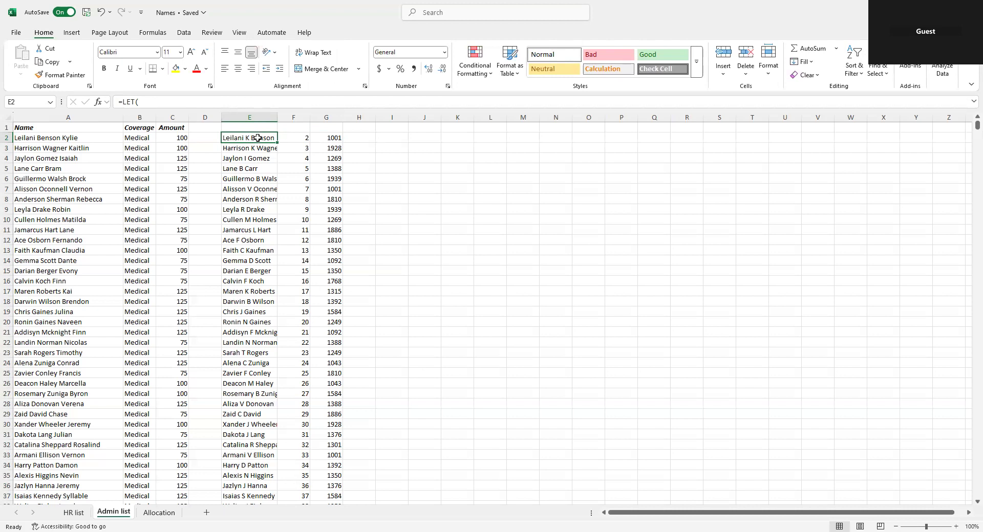
Review the formulas in E2, F2 and G2 of the Admin list alongside the original names in column A
{"action": "left_click", "coordinate": [290, 138]}
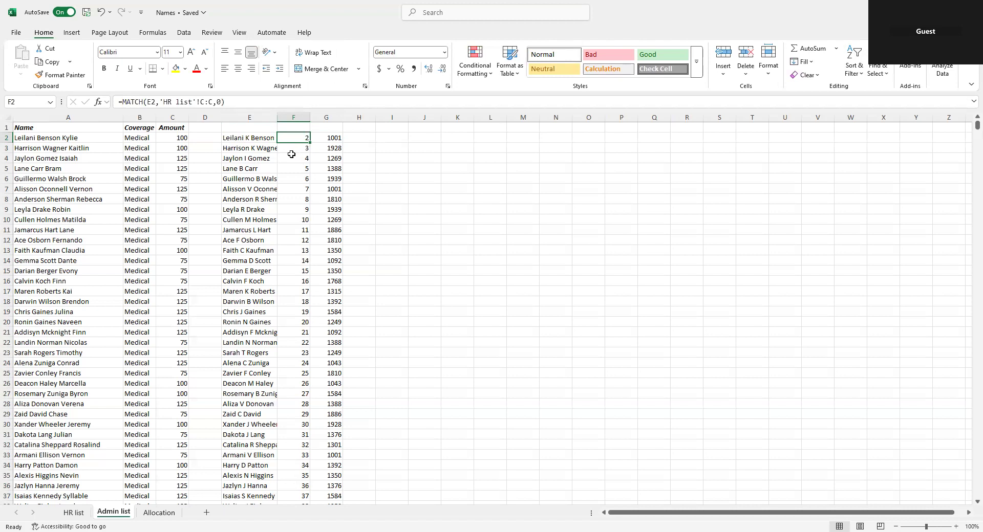
{"action": "left_click", "coordinate": [333, 138]}
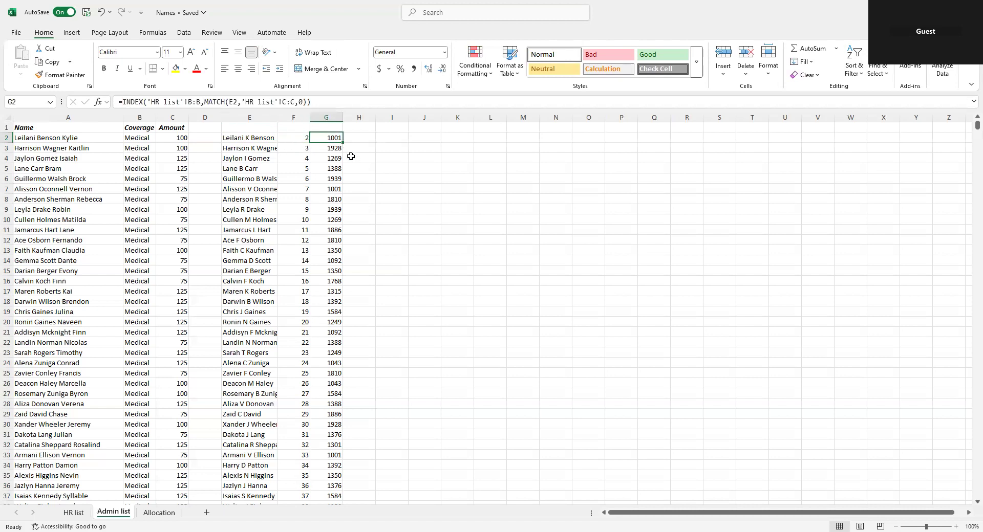
{"action": "left_click", "coordinate": [273, 119]}
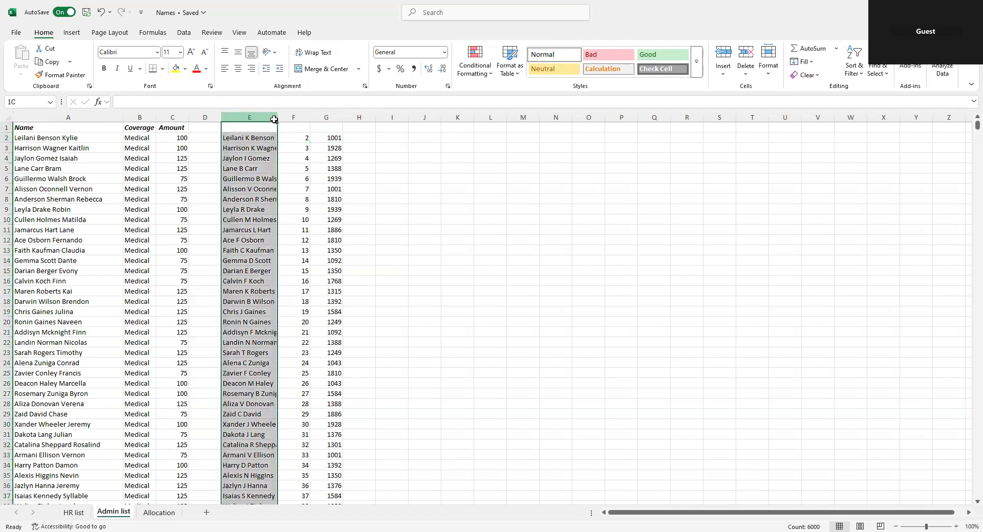
{"action": "left_click", "coordinate": [336, 120], "text": "shift"}
{"action": "left_click", "coordinate": [255, 140]}
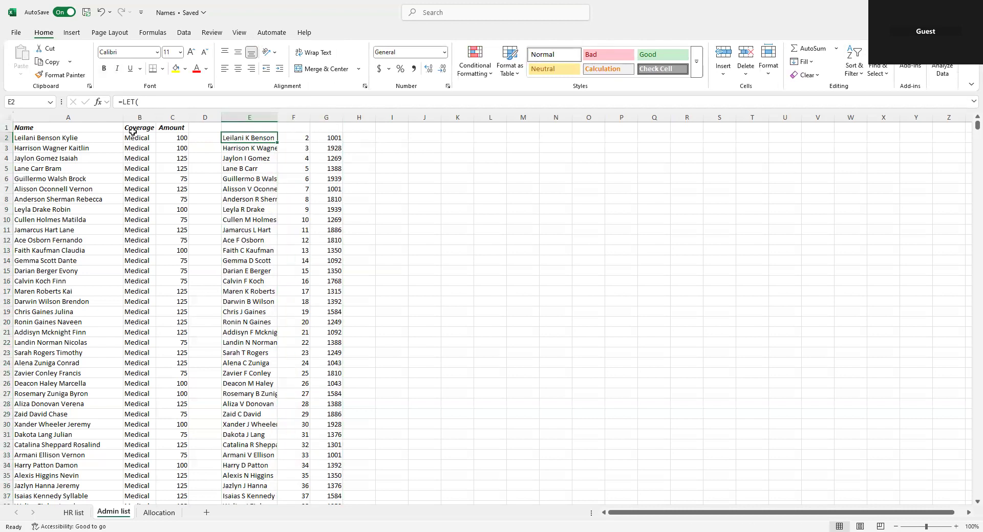
{"action": "left_click", "coordinate": [25, 128]}
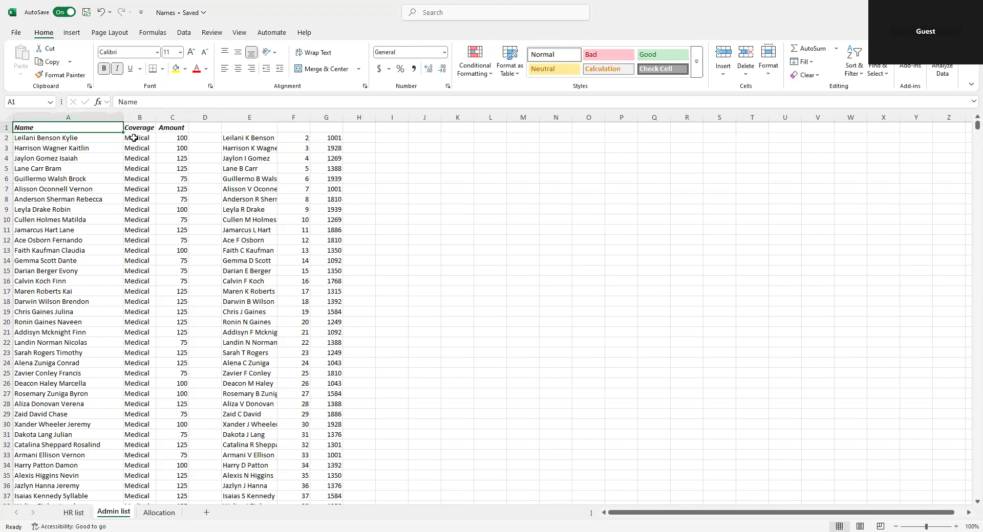
{"action": "left_click", "coordinate": [62, 118]}
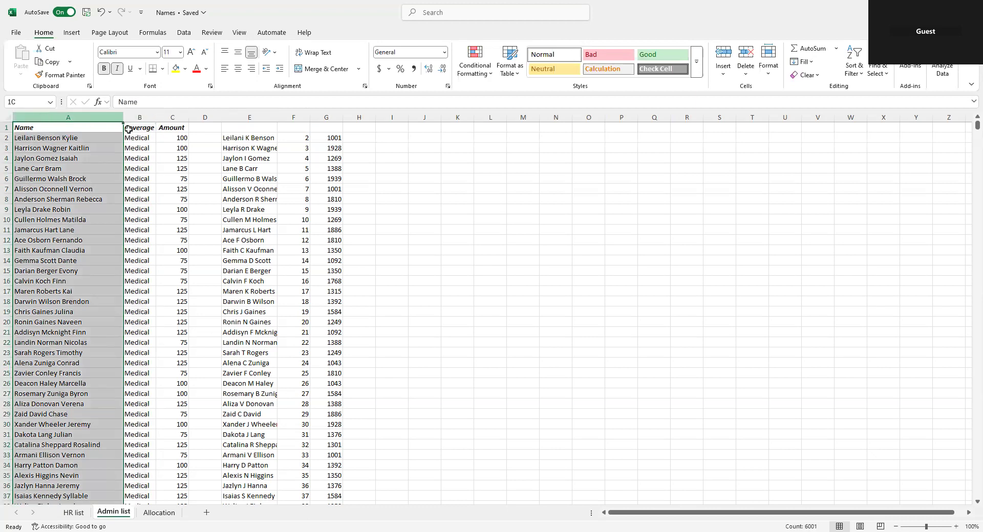
Check the helper formulas in row 2 of the Admin list, and the SUMIFS formula and totals on the Allocation sheet
{"action": "left_click", "coordinate": [77, 129]}
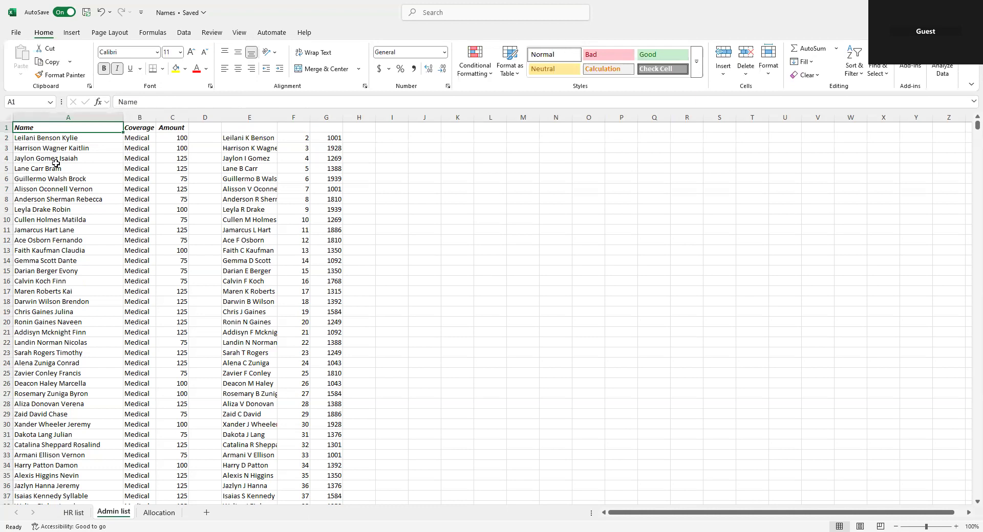
{"action": "left_click", "coordinate": [228, 138]}
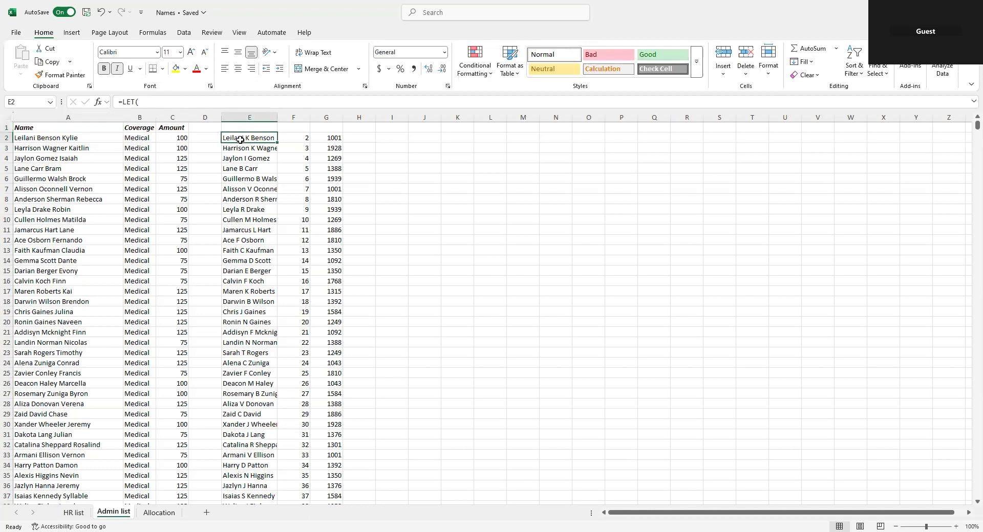
{"action": "key", "text": "shift+Right"}
{"action": "left_click", "coordinate": [225, 137]}
{"action": "left_click", "coordinate": [332, 140]}
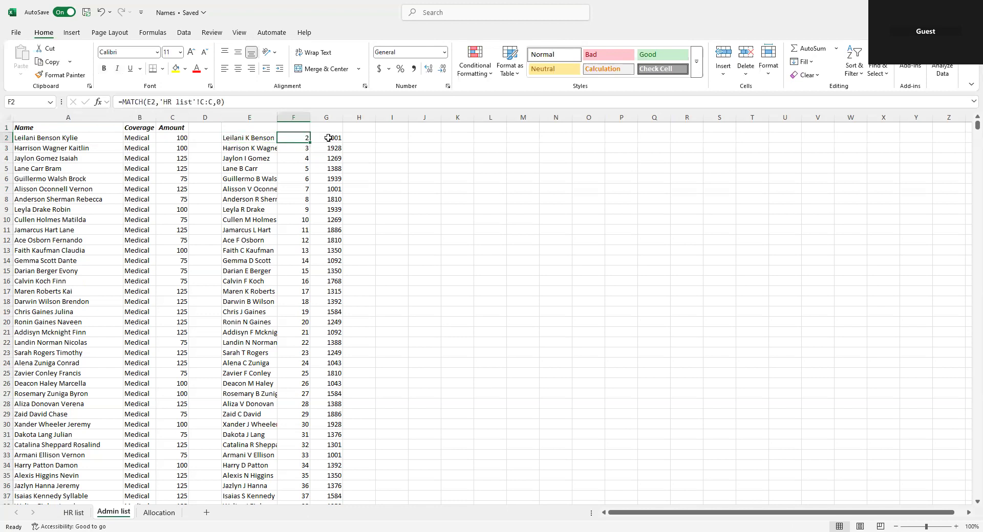
{"action": "left_click", "coordinate": [159, 512]}
{"action": "left_click", "coordinate": [103, 142]}
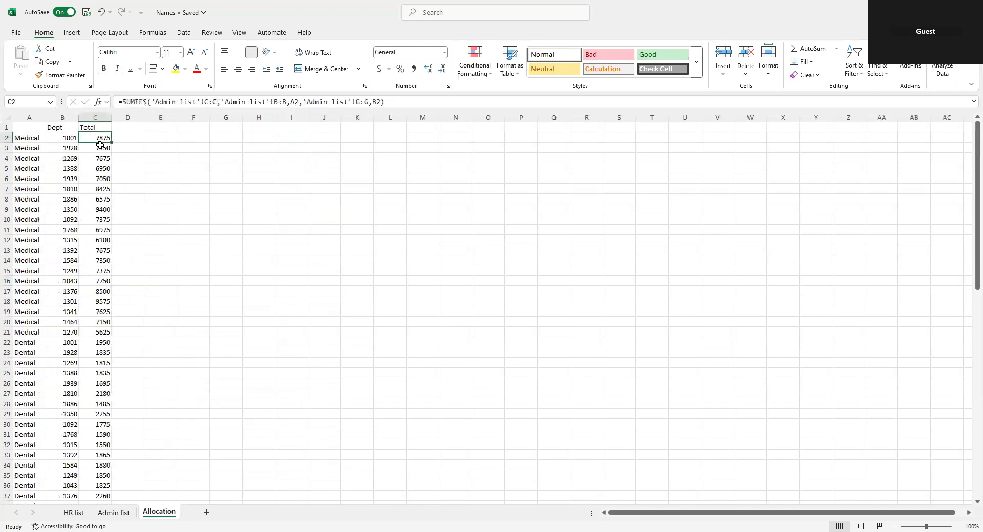
{"action": "scroll", "coordinate": [138, 387], "scroll_direction": "down", "scroll_amount": 6}
{"action": "scroll", "coordinate": [128, 368], "scroll_direction": "up", "scroll_amount": 6}
Insert a blank column on the HR list between the Dept column and the cleaned names
{"action": "left_click", "coordinate": [73, 512]}
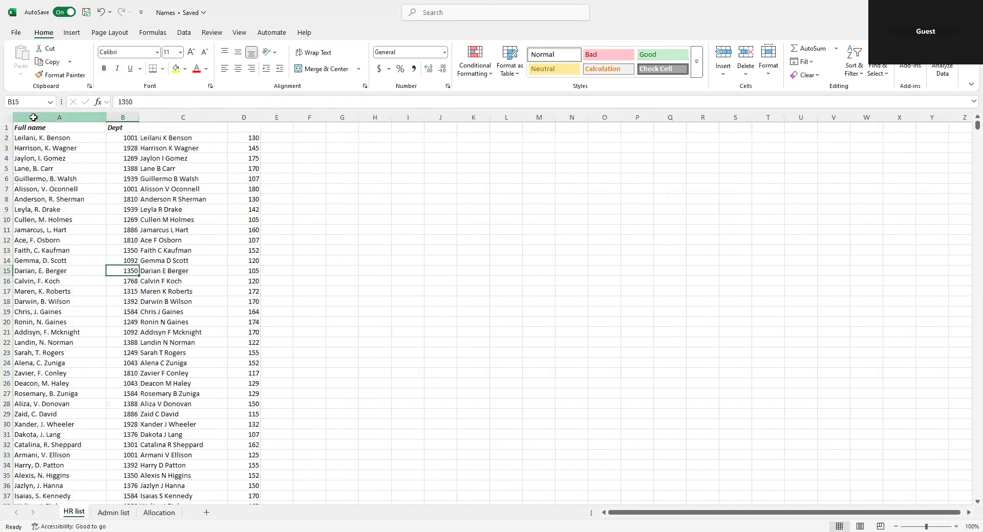
{"action": "left_click", "coordinate": [97, 123]}
{"action": "left_click", "coordinate": [100, 199]}
{"action": "scroll", "coordinate": [90, 315], "scroll_direction": "down", "scroll_amount": 1}
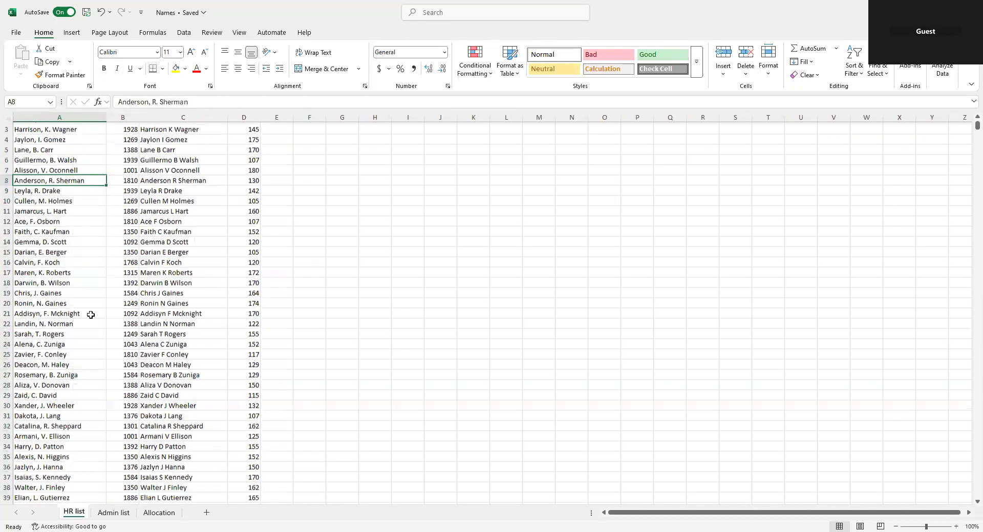
{"action": "scroll", "coordinate": [91, 315], "scroll_direction": "up", "scroll_amount": 1}
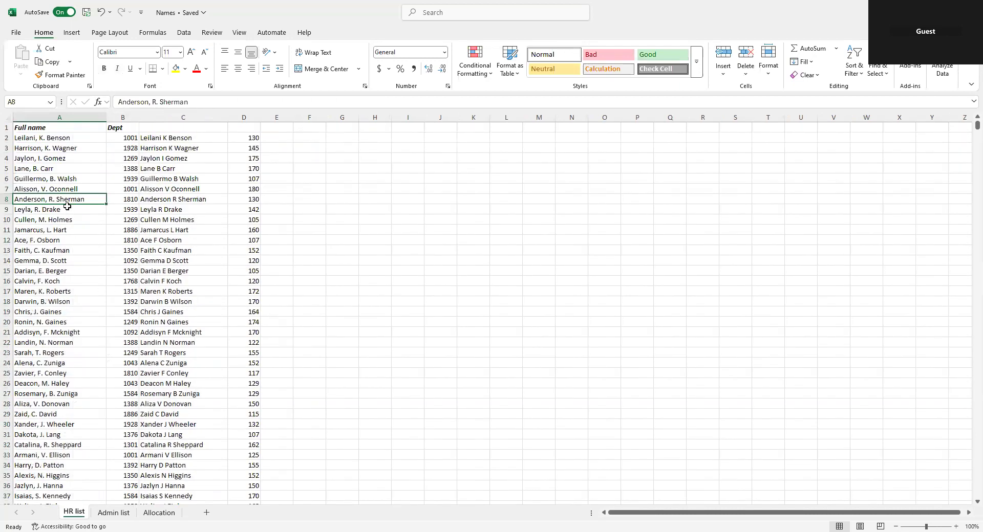
{"action": "left_click", "coordinate": [159, 114]}
{"action": "right_click", "coordinate": [169, 118]}
{"action": "left_click", "coordinate": [189, 215]}
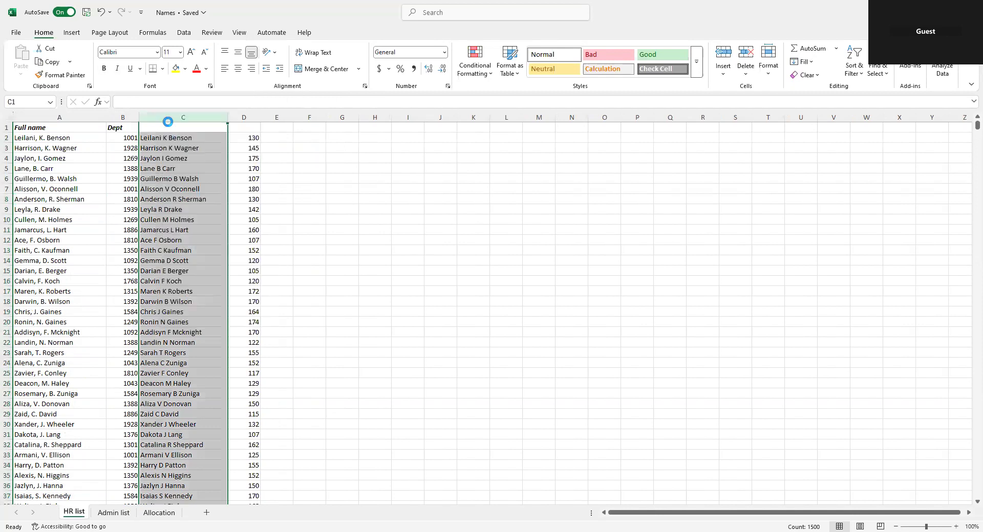
{"action": "left_click", "coordinate": [190, 140]}
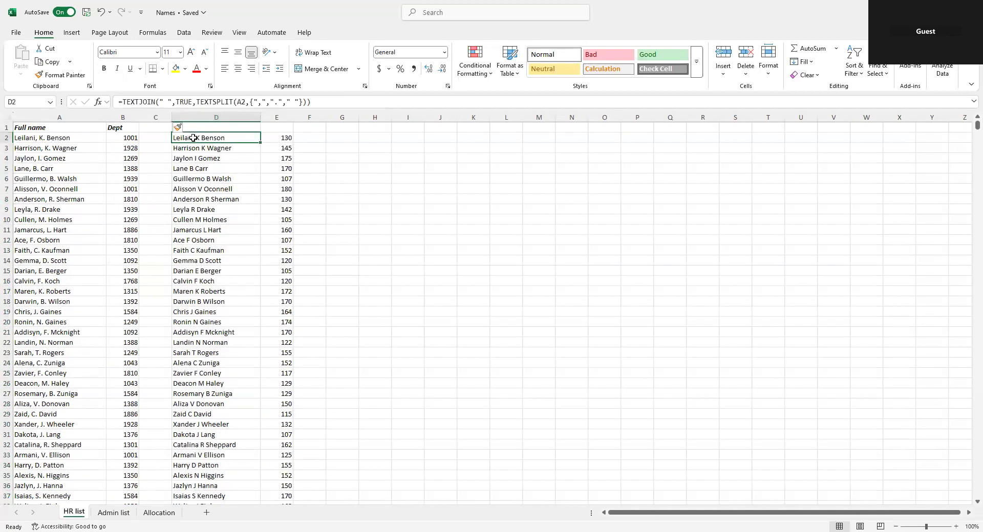
Compare the original data columns on the HR list and Admin list with the Admin list's helper columns
{"action": "left_click", "coordinate": [117, 126]}
{"action": "key", "text": "ctrl+a"}
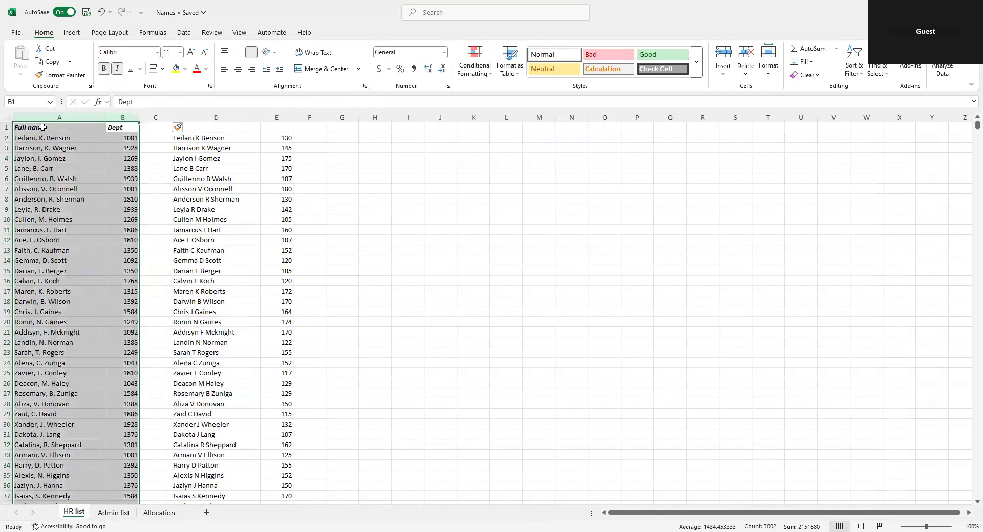
{"action": "left_click", "coordinate": [44, 138]}
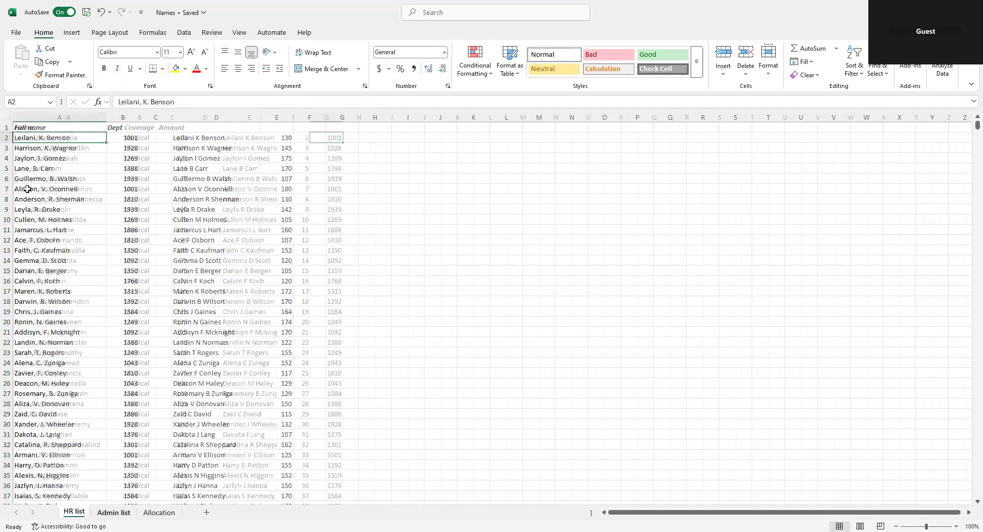
{"action": "left_click", "coordinate": [118, 514]}
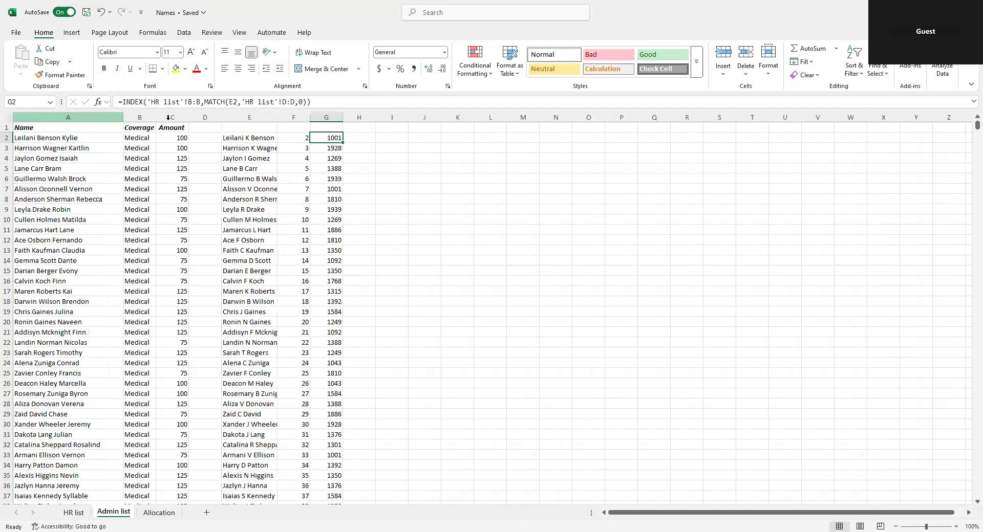
{"action": "left_click_drag", "start_coordinate": [72, 118], "coordinate": [168, 118]}
{"action": "left_click", "coordinate": [73, 131]}
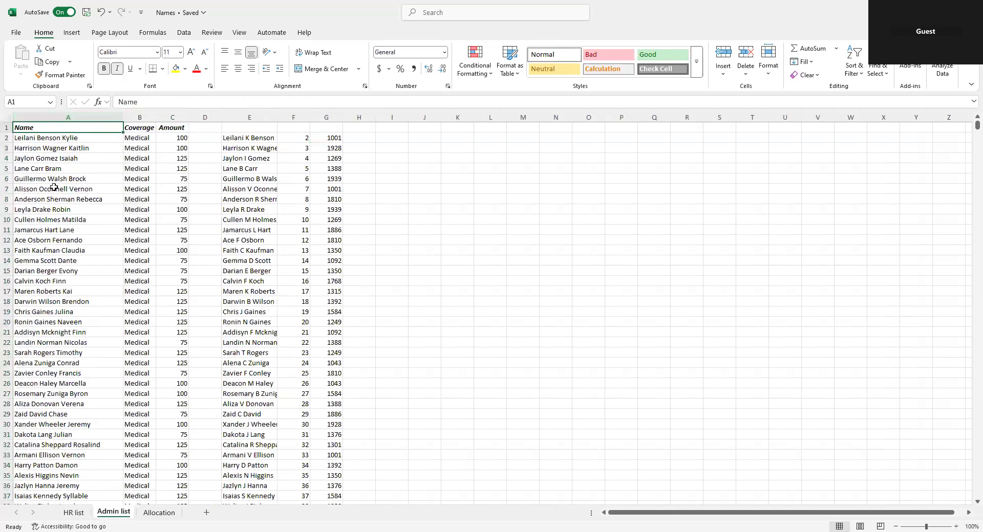
{"action": "left_click", "coordinate": [253, 118]}
{"action": "left_click", "coordinate": [298, 117], "text": "shift"}
Review the coverage types, departments and totals through the whole Allocation sheet
{"action": "left_click", "coordinate": [74, 512]}
{"action": "left_click", "coordinate": [159, 513]}
{"action": "scroll", "coordinate": [95, 163], "scroll_direction": "down", "scroll_amount": 3}
{"action": "scroll", "coordinate": [92, 369], "scroll_direction": "up", "scroll_amount": 3}
{"action": "left_click", "coordinate": [34, 138]}
{"action": "scroll", "coordinate": [53, 324], "scroll_direction": "down", "scroll_amount": 7}
{"action": "scroll", "coordinate": [54, 338], "scroll_direction": "up", "scroll_amount": 6}
{"action": "scroll", "coordinate": [54, 339], "scroll_direction": "up", "scroll_amount": 1}
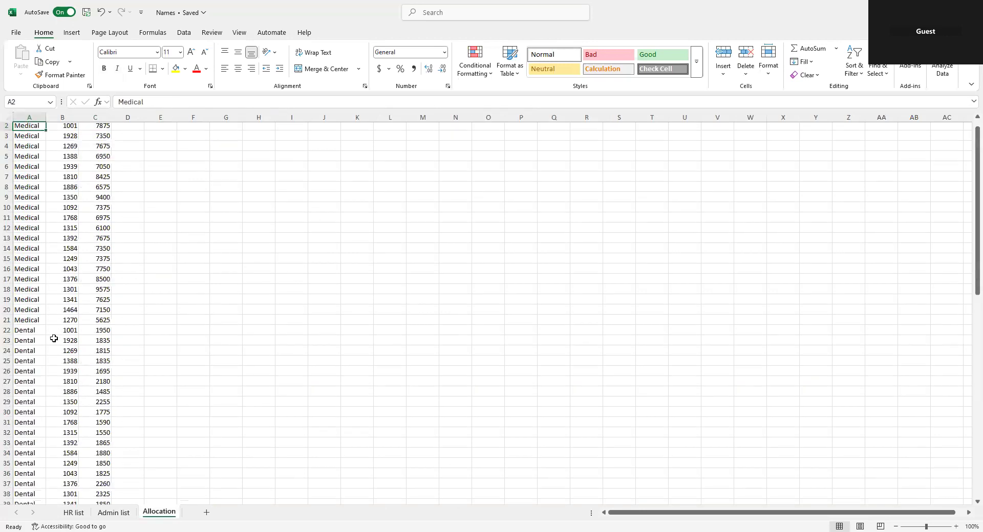
{"action": "scroll", "coordinate": [54, 338], "scroll_direction": "up", "scroll_amount": 1}
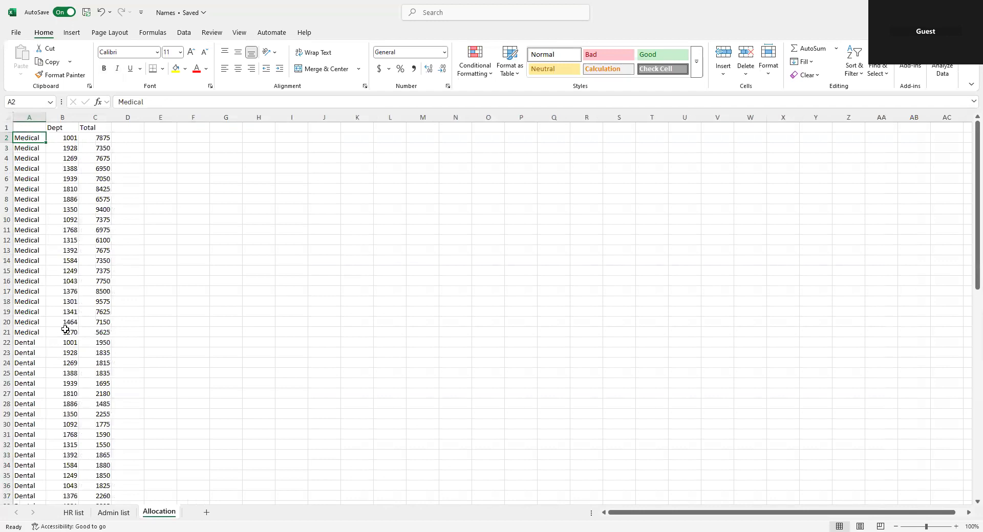